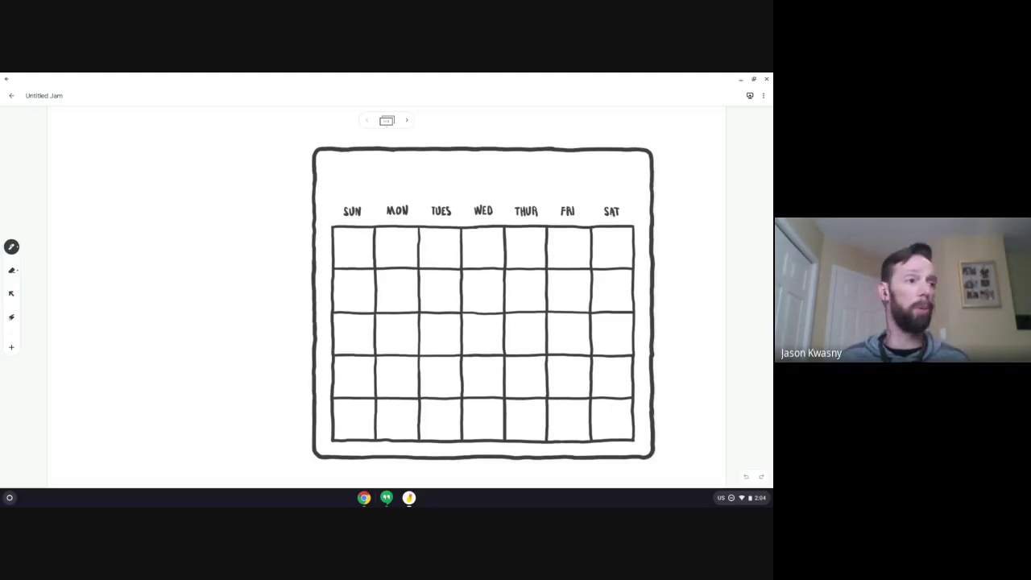
click(166, 219)
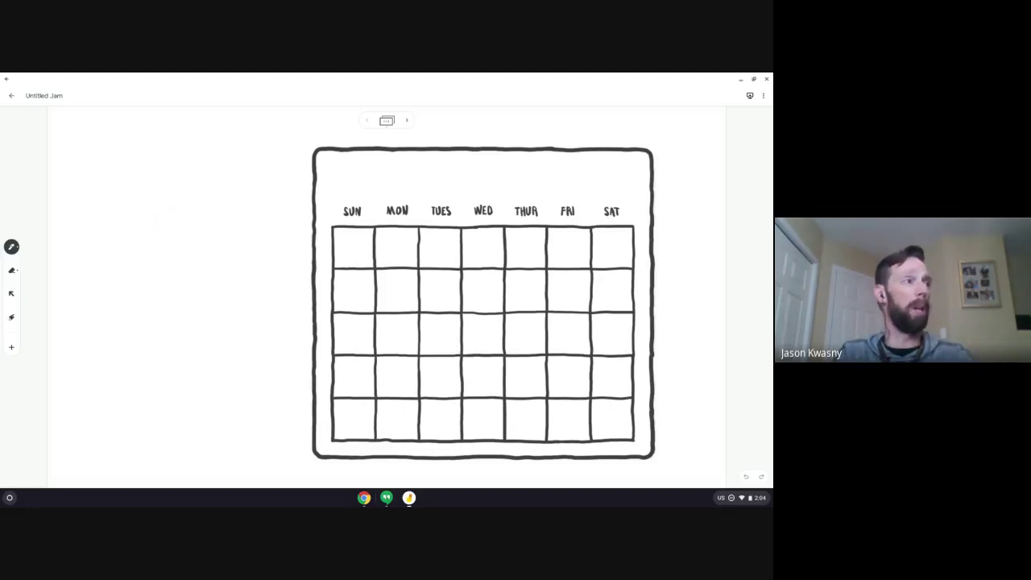
click(176, 217)
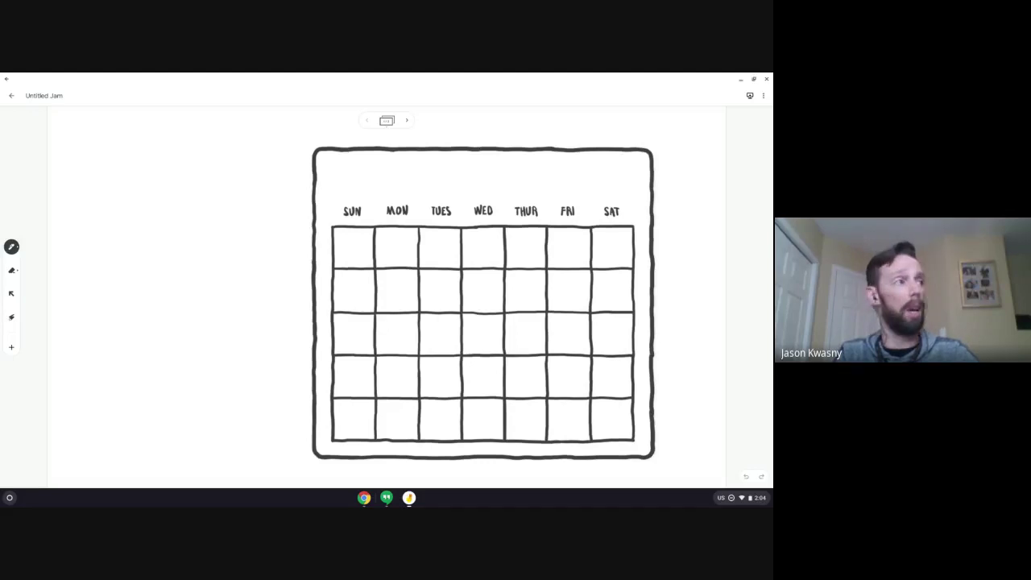
Leave the calendar jam and create a new blank jam, then review its copy, rename and sharing options
click(19, 82)
click(11, 95)
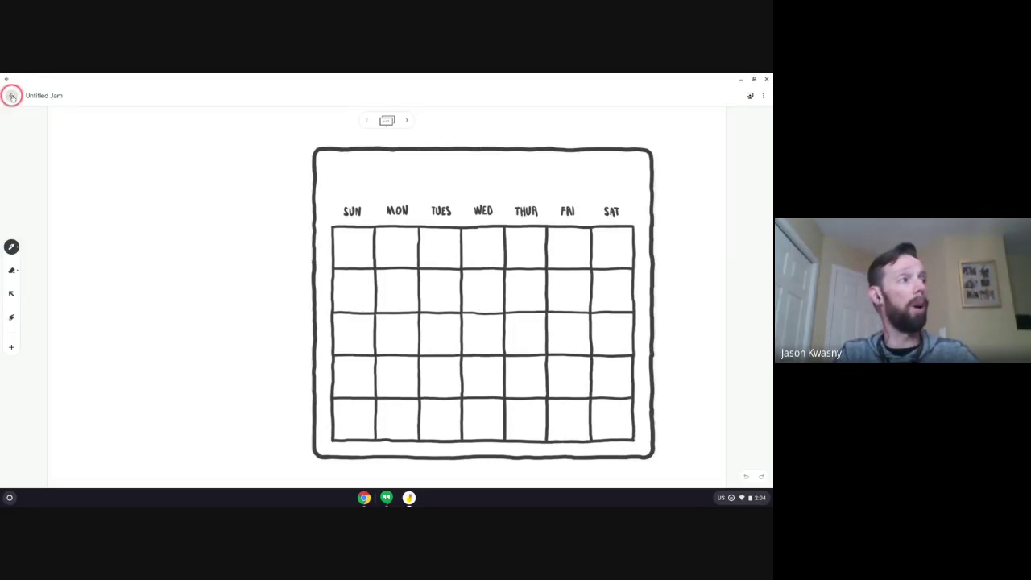
click(350, 372)
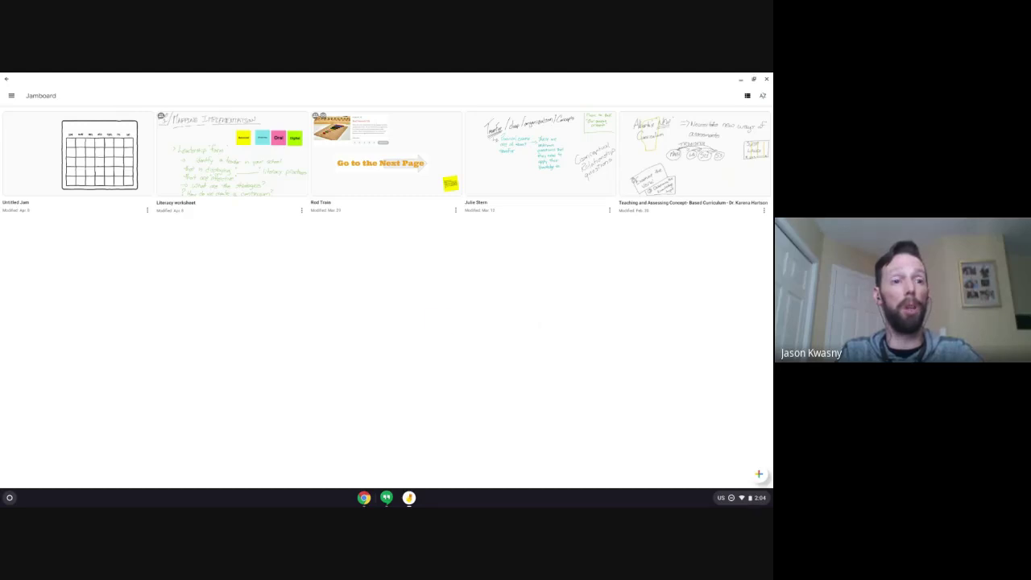
click(758, 475)
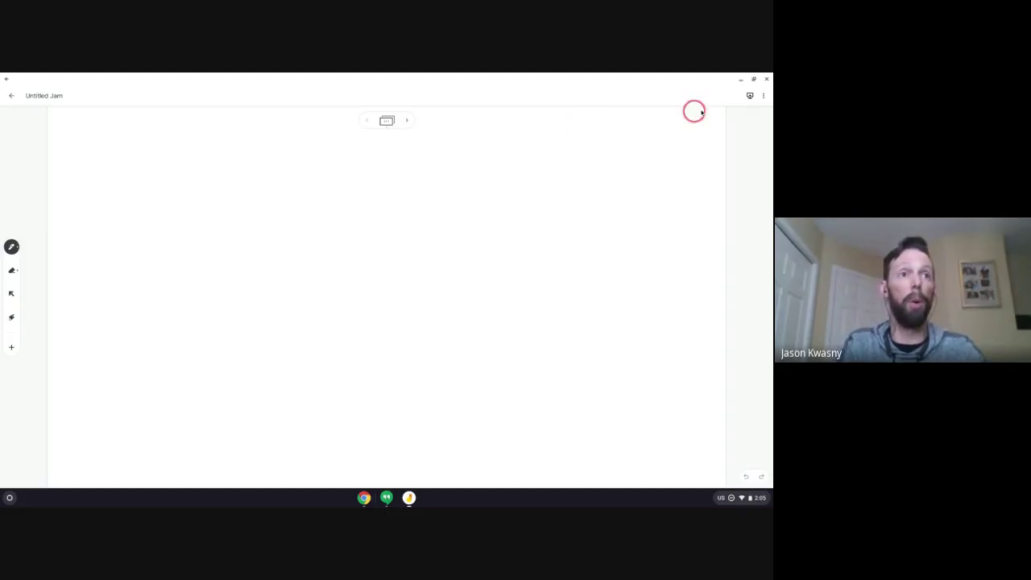
click(763, 95)
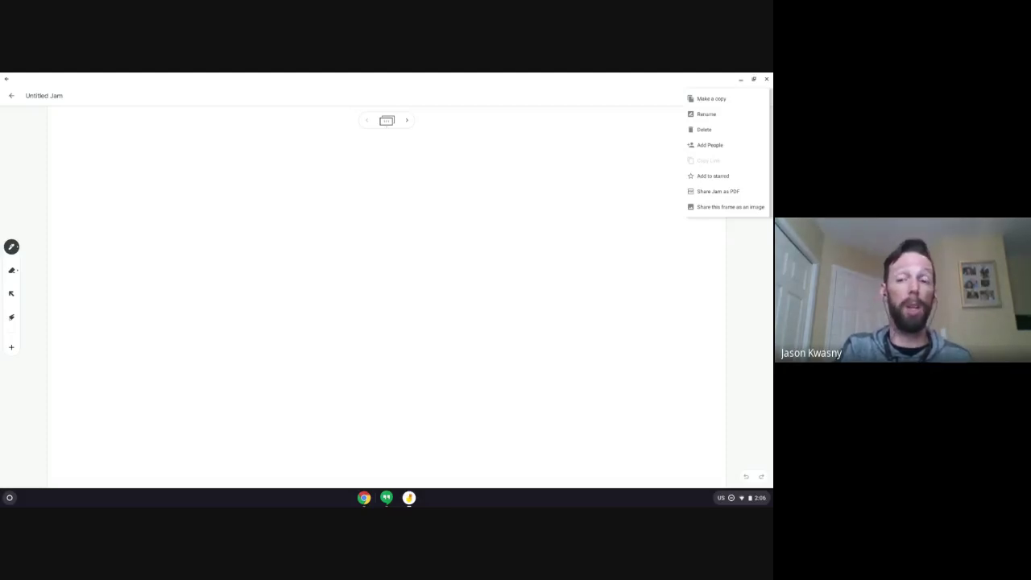
click(553, 247)
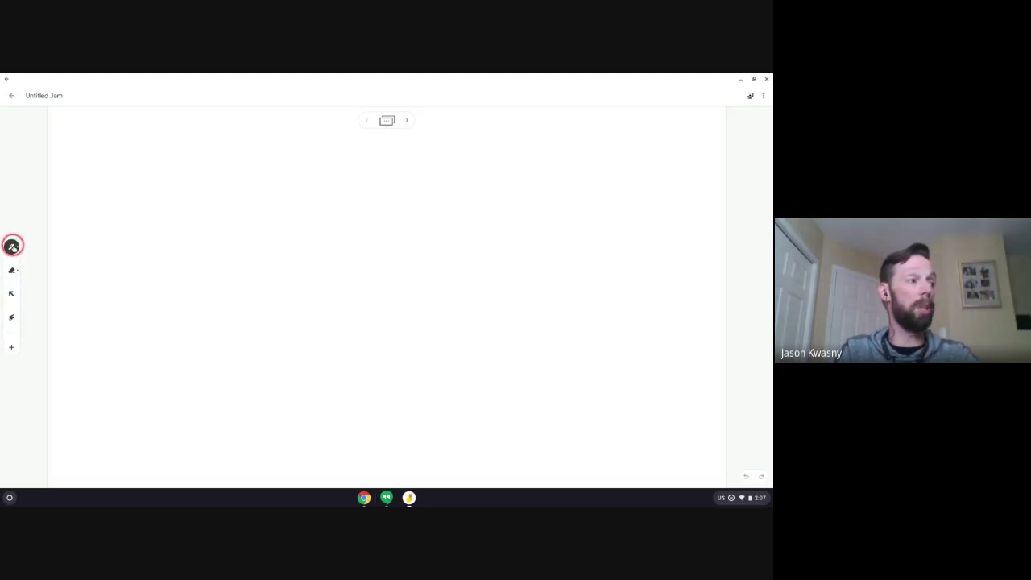
Review the available pen types, ink colours and assistive drawing tools
click(12, 247)
click(16, 212)
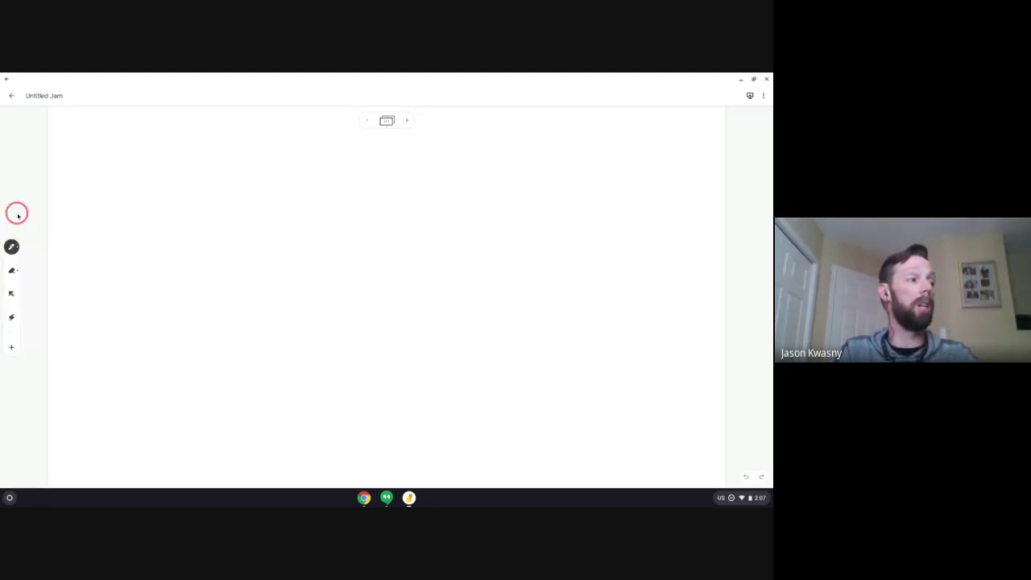
click(11, 273)
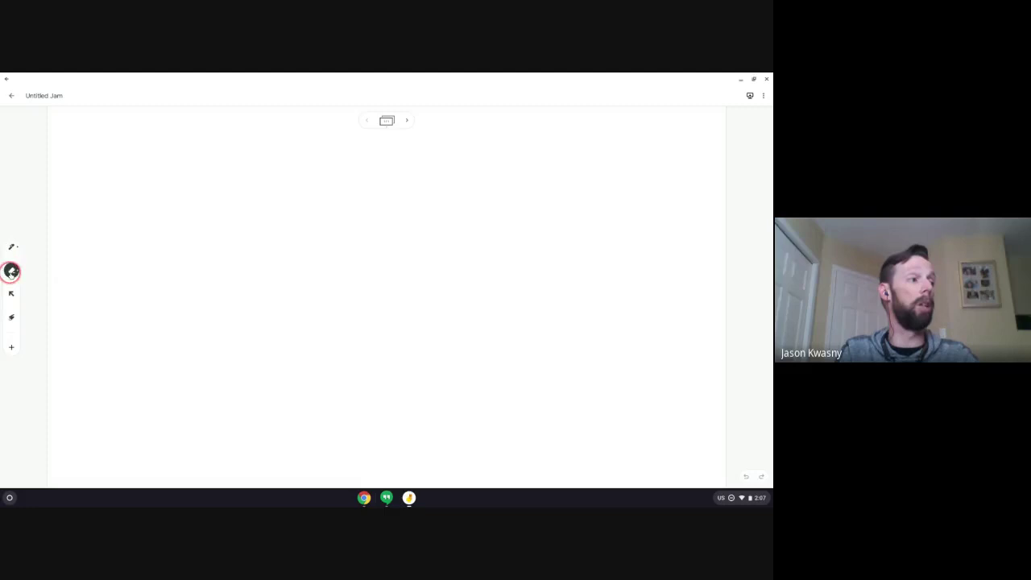
click(11, 247)
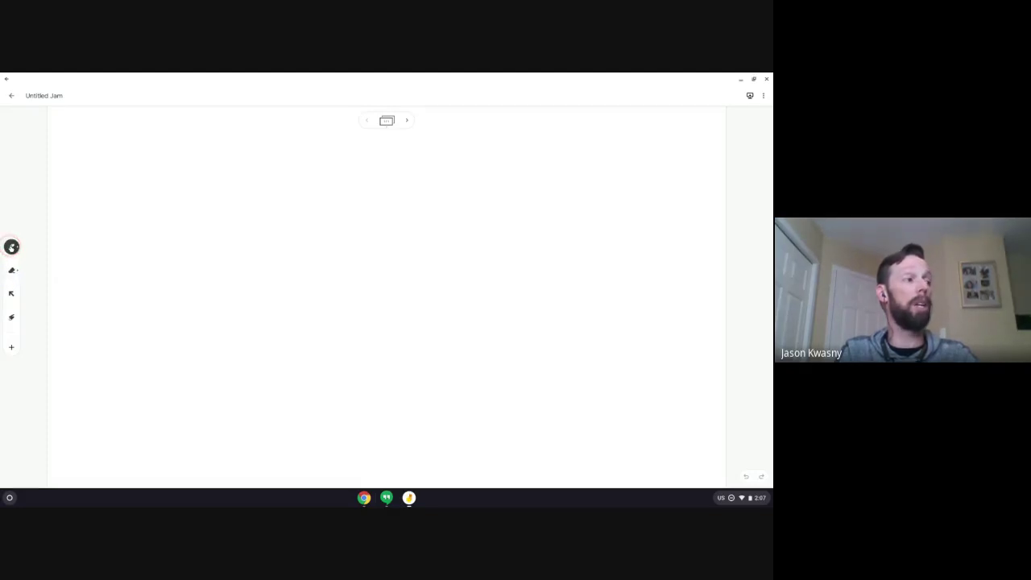
click(11, 246)
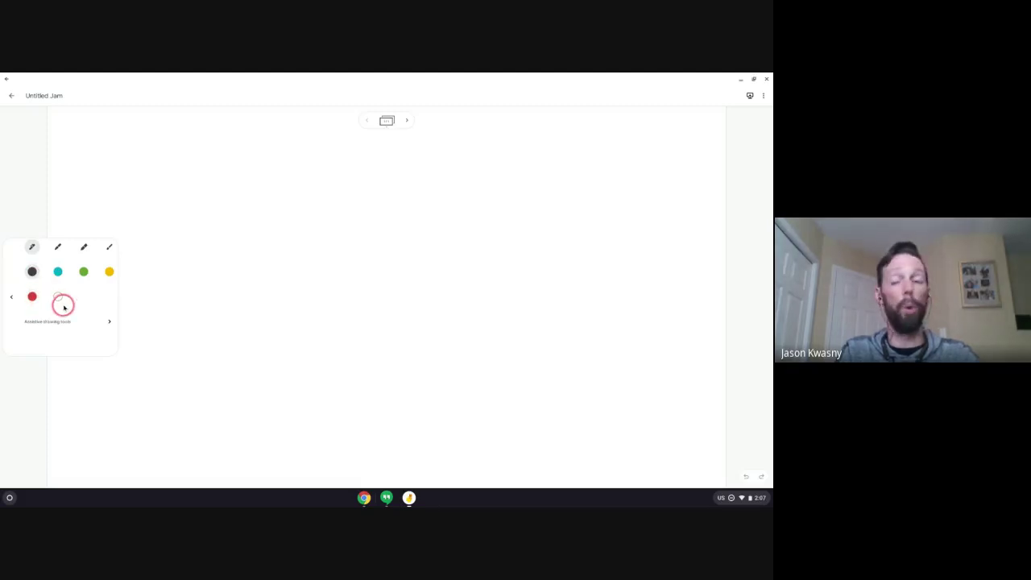
click(108, 323)
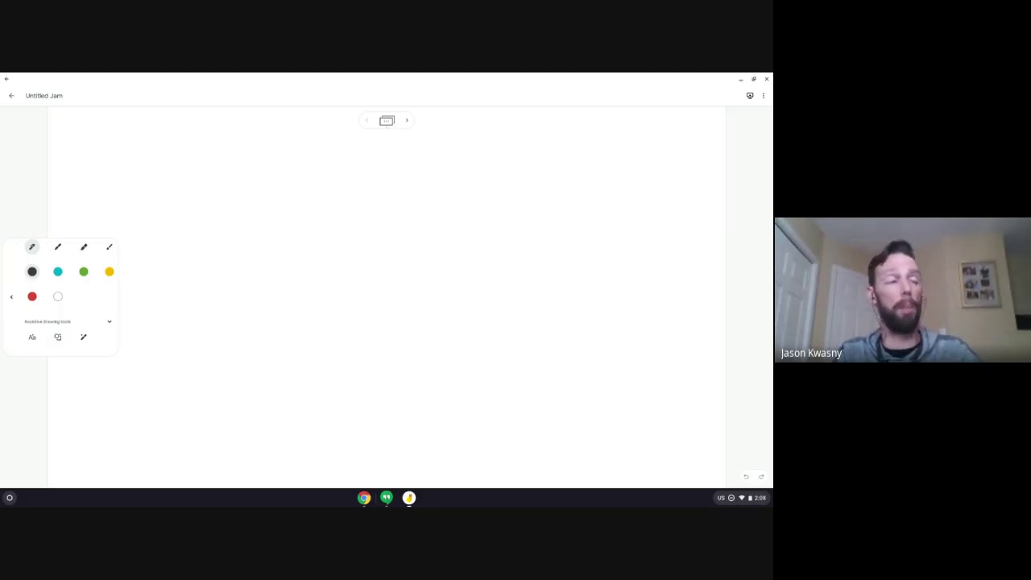
click(11, 297)
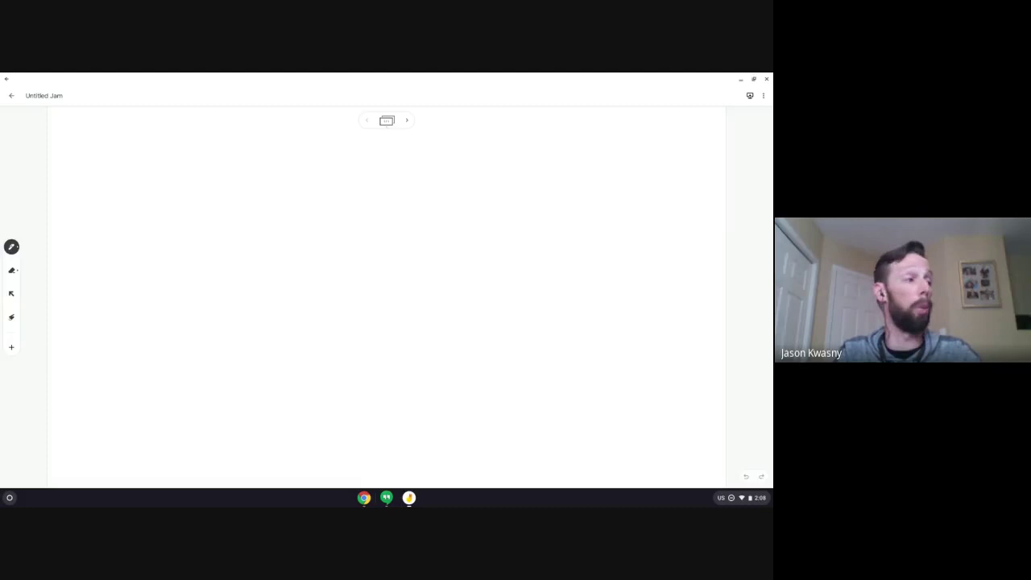
Bring up the eraser's option to clear the whole frame and cancel it
click(11, 270)
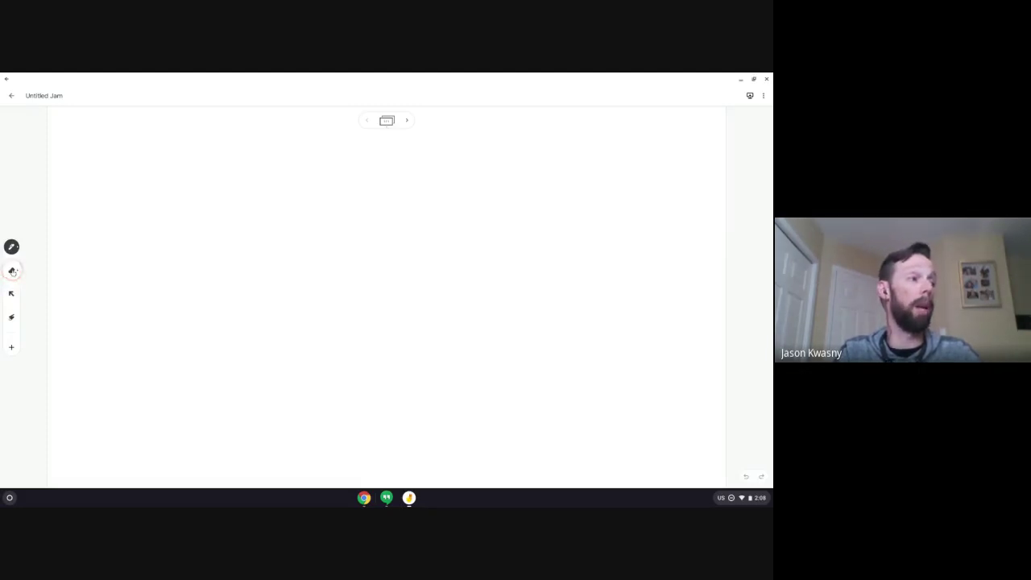
click(12, 270)
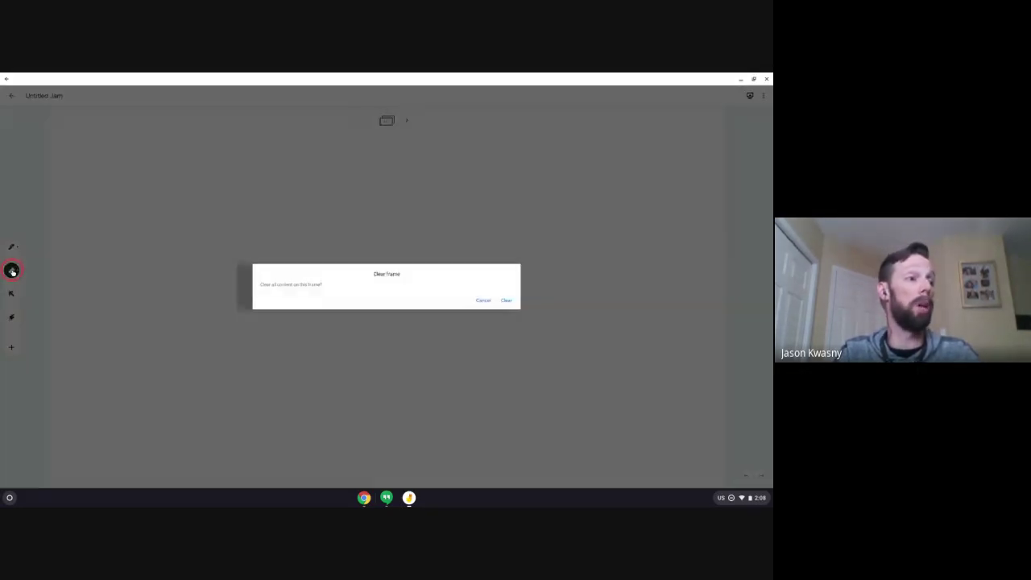
click(309, 291)
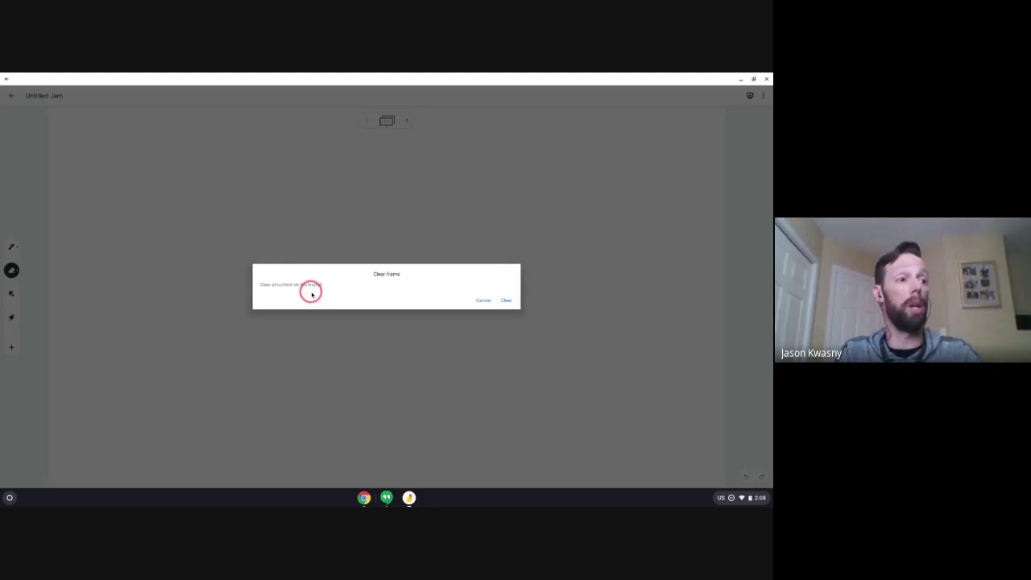
click(483, 299)
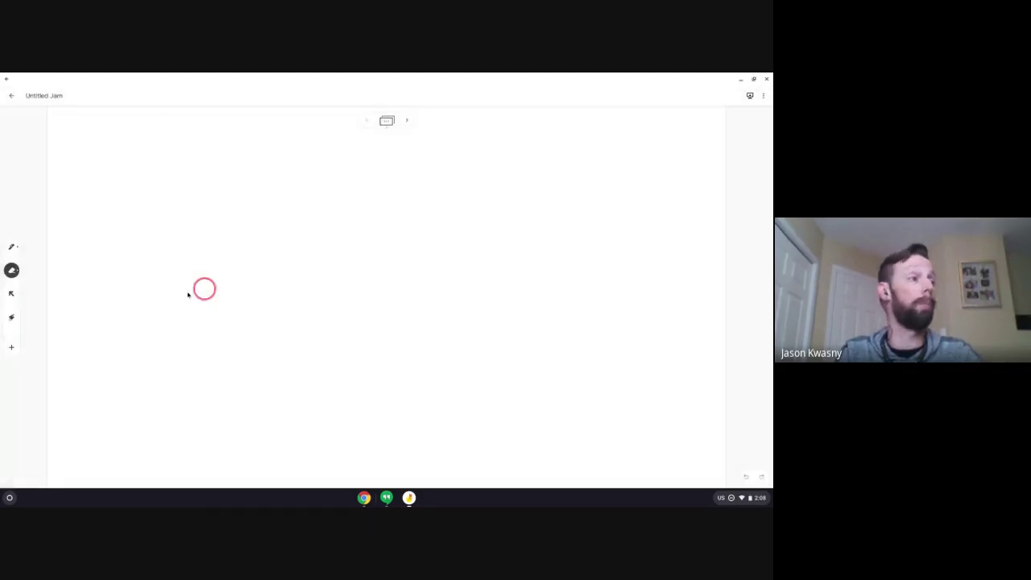
Try the laser pointer on the blank frame and view the content types that can be inserted
click(12, 294)
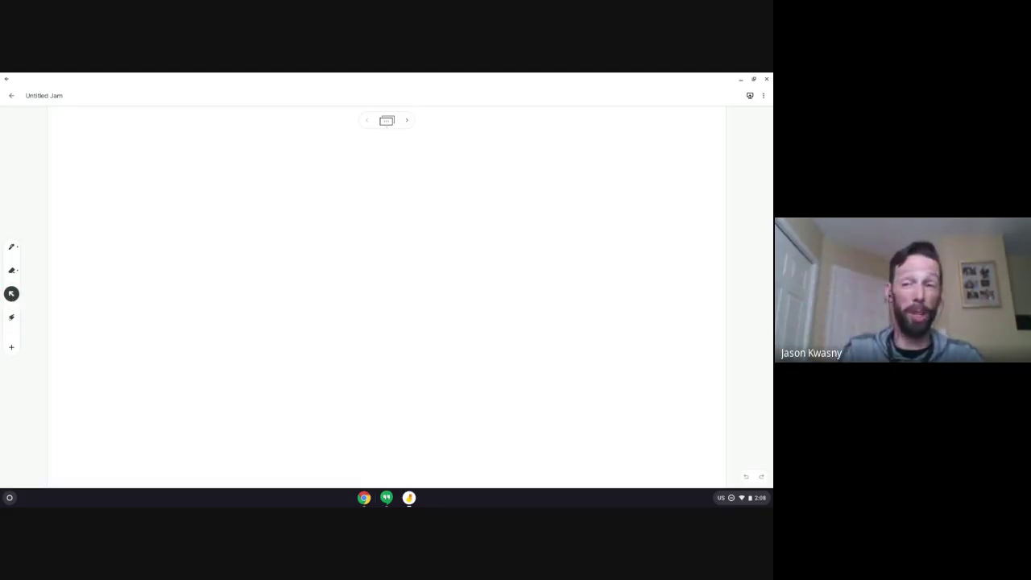
click(11, 317)
mouse_move(212, 221)
mouse_down()
mouse_move(272, 269)
mouse_move(299, 260)
mouse_move(340, 214)
mouse_move(379, 249)
mouse_move(320, 277)
mouse_move(224, 252)
mouse_up()
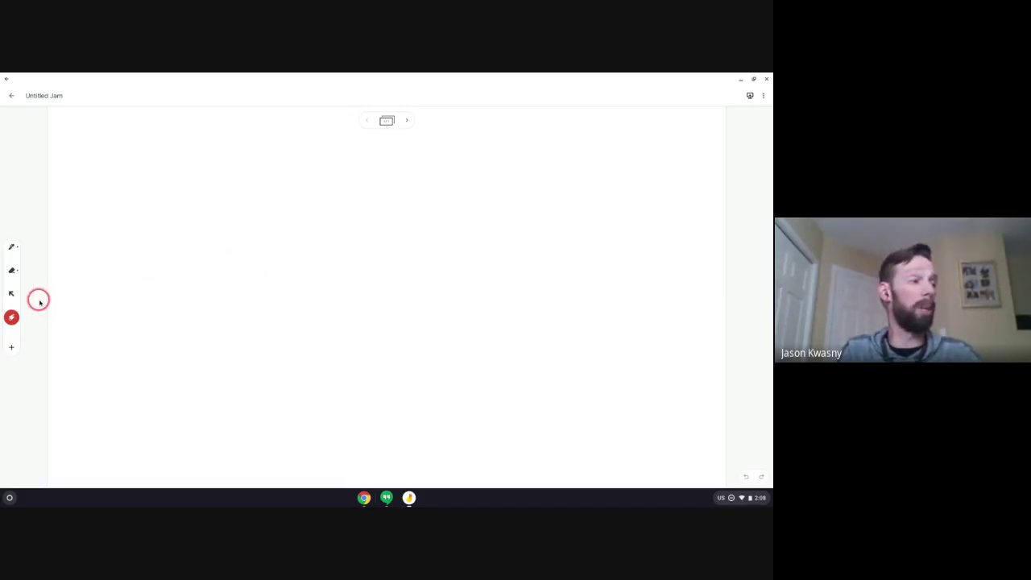
click(12, 347)
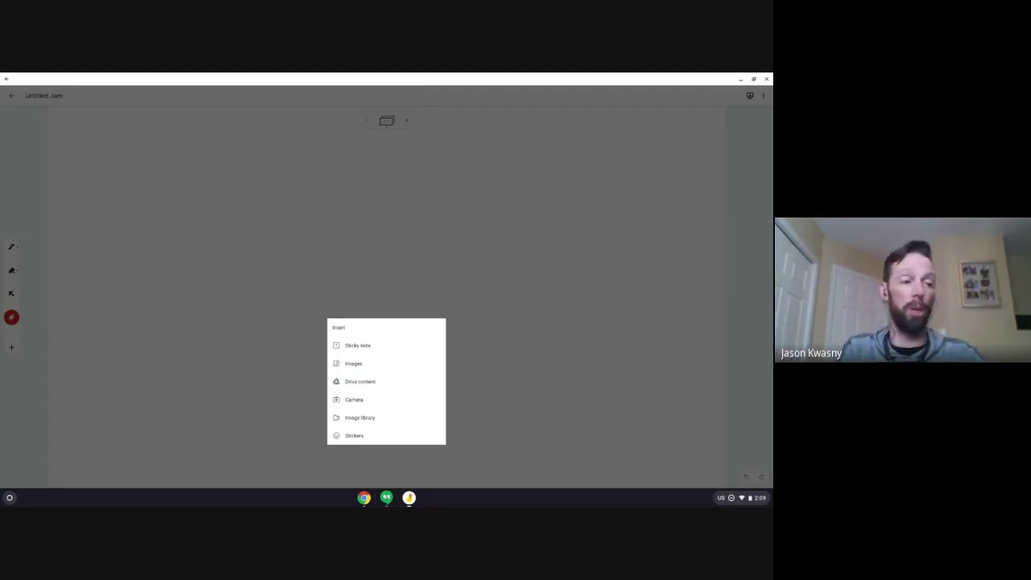
click(377, 224)
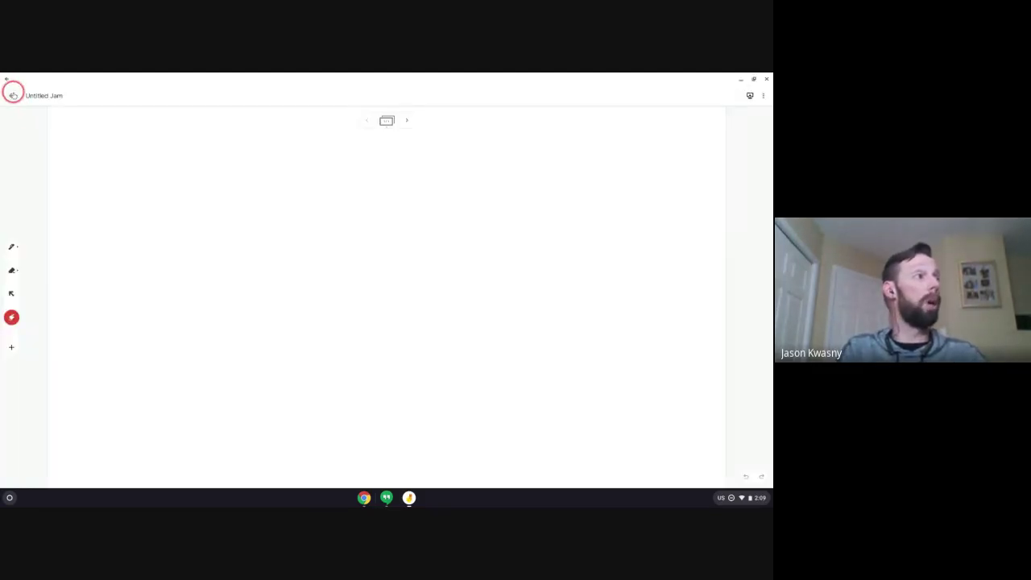
Reopen the calendar jam and add clock stickers in the second-row Monday square and beside the calendar
click(13, 94)
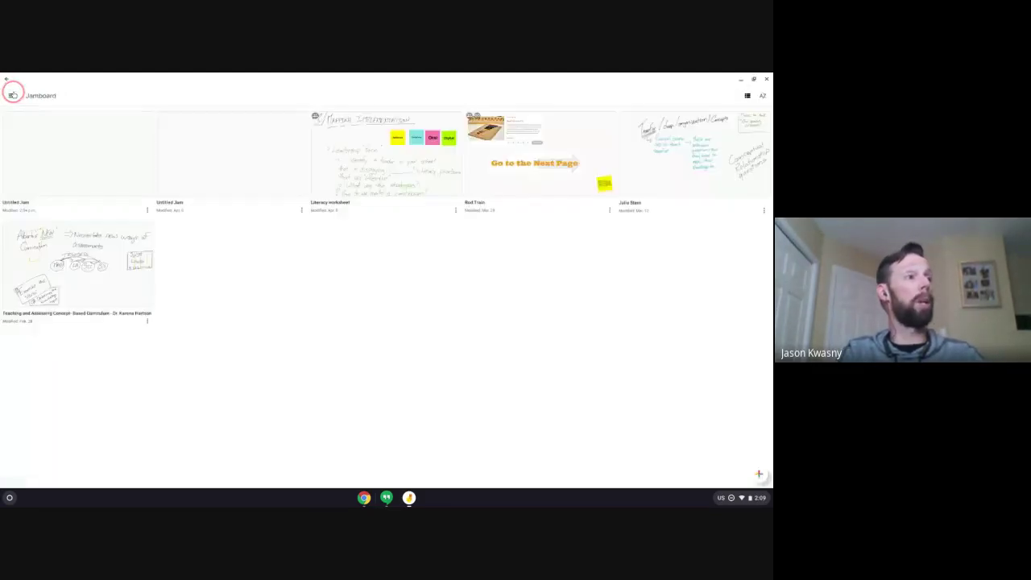
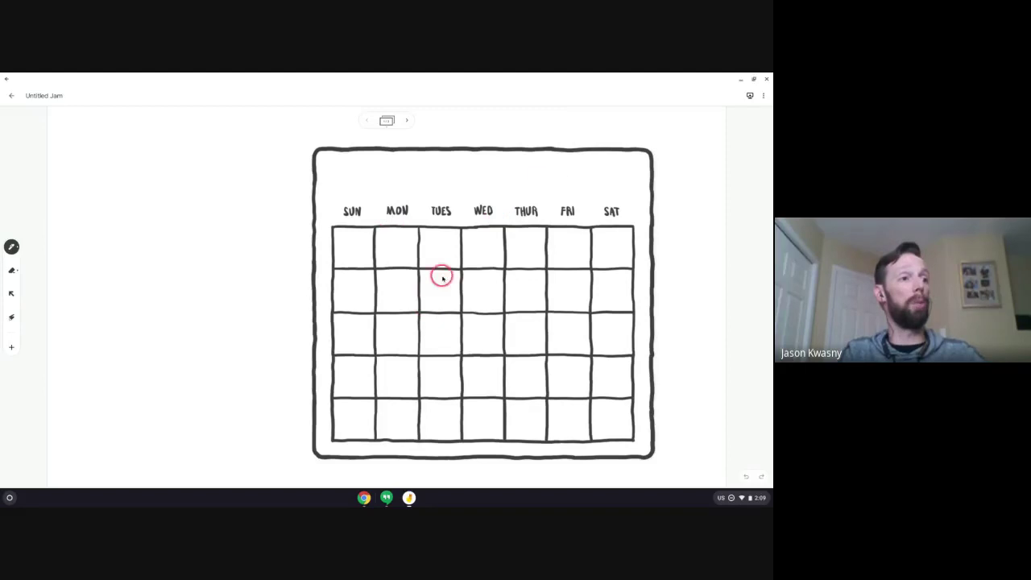
click(13, 346)
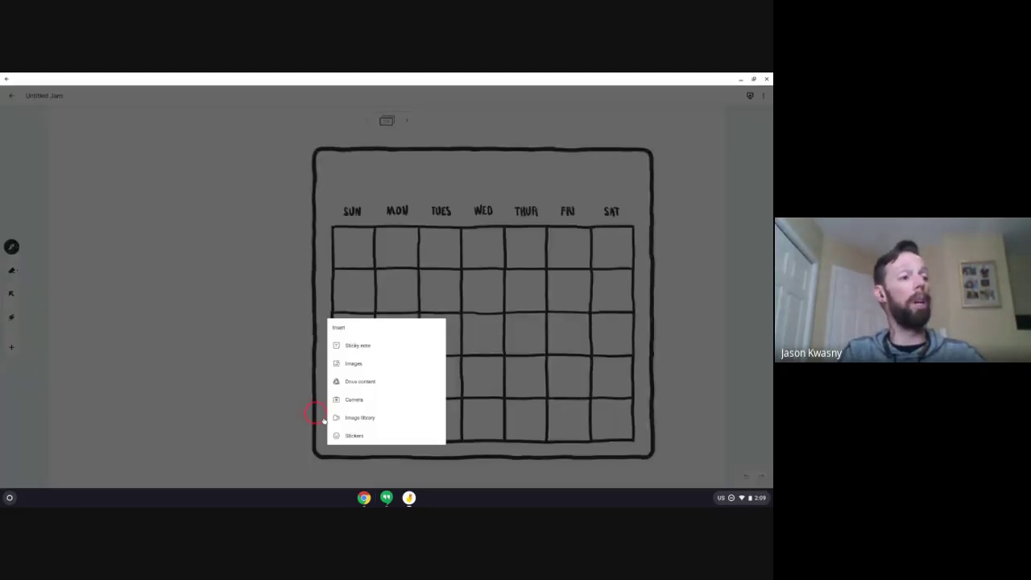
click(362, 435)
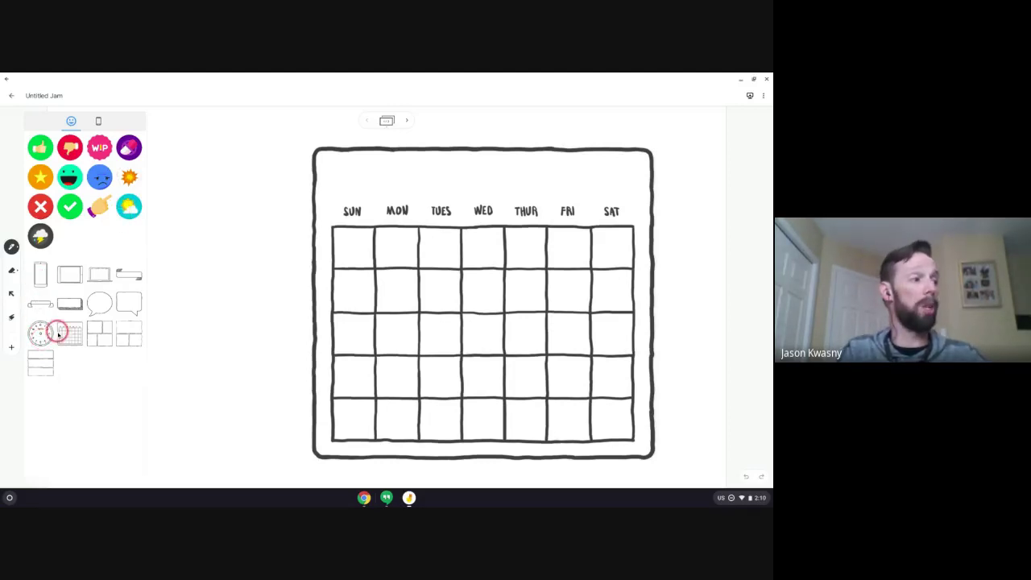
drag(43, 335, 386, 295)
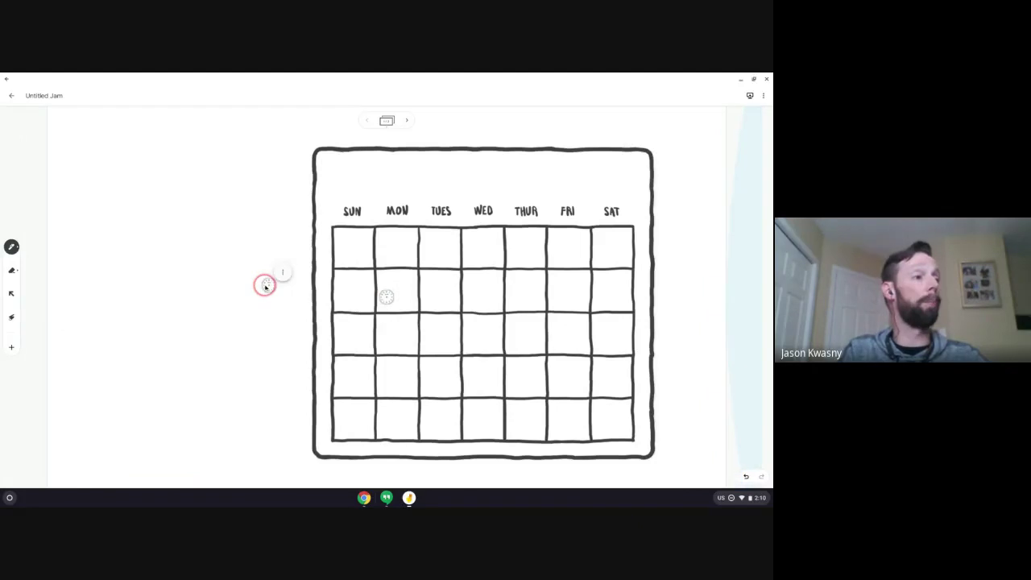
Browse the emoji stickers and the drawn template stickers, closing the collection without adding any
click(11, 347)
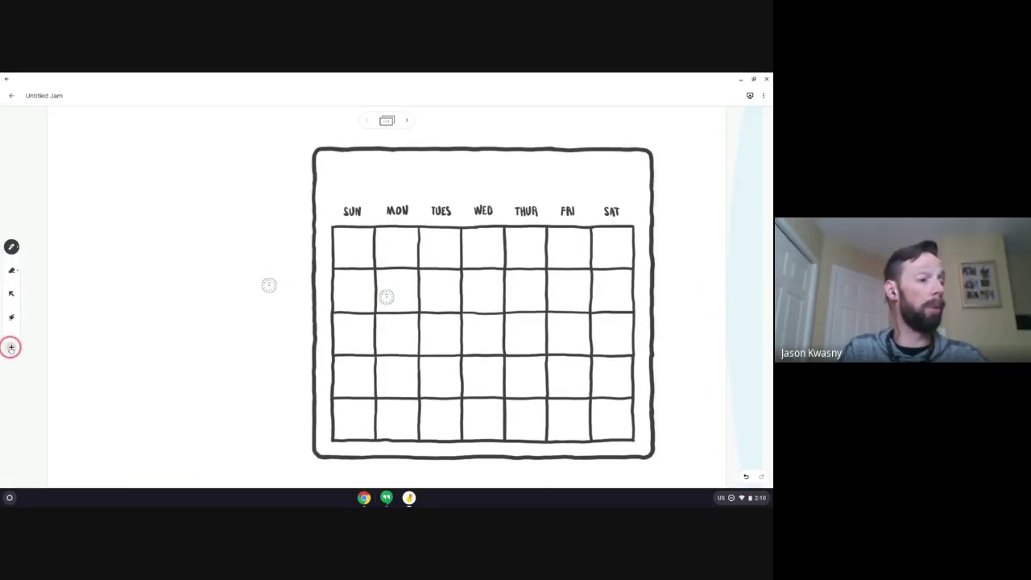
click(353, 433)
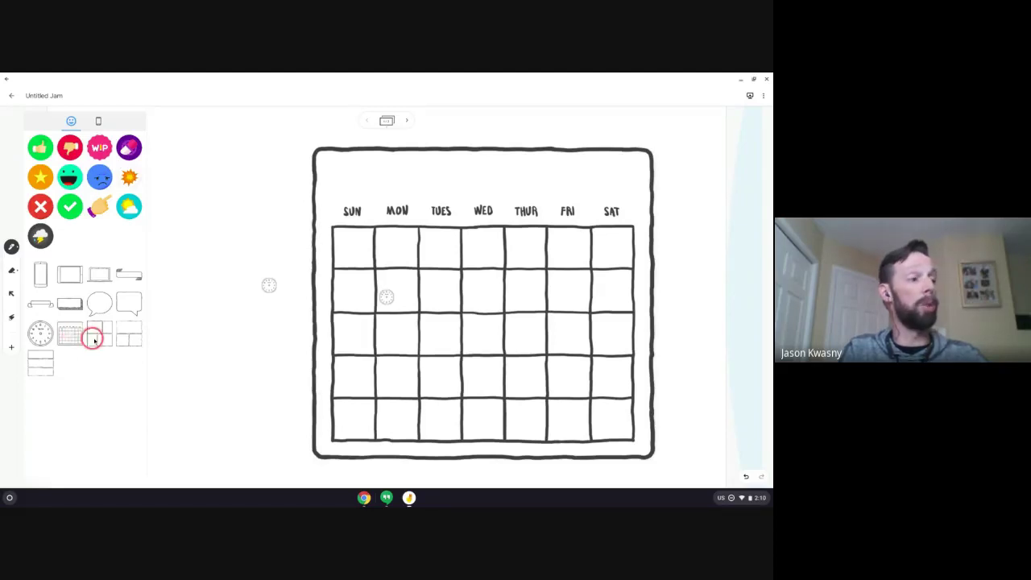
drag(130, 339, 98, 113)
click(98, 120)
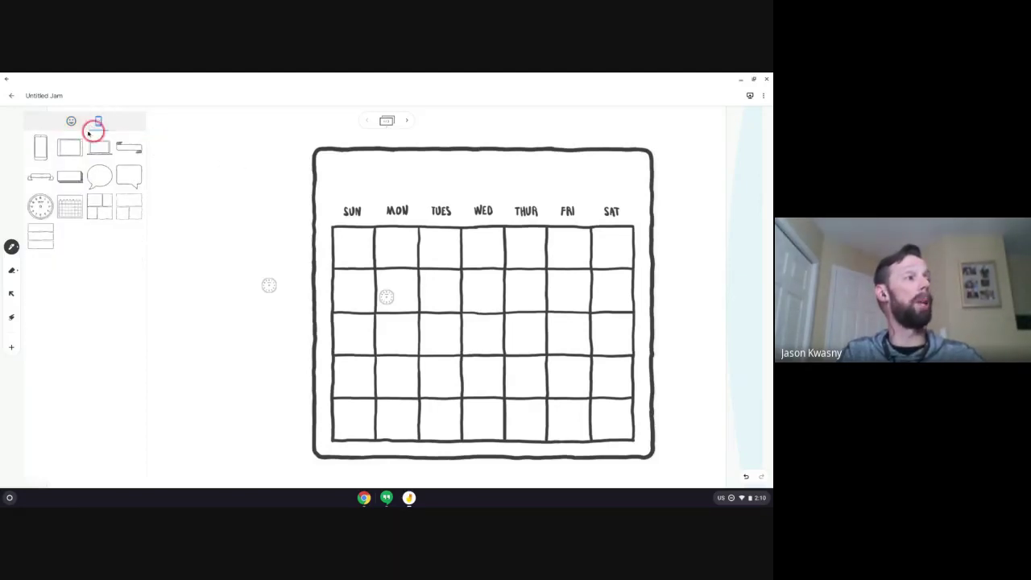
click(69, 122)
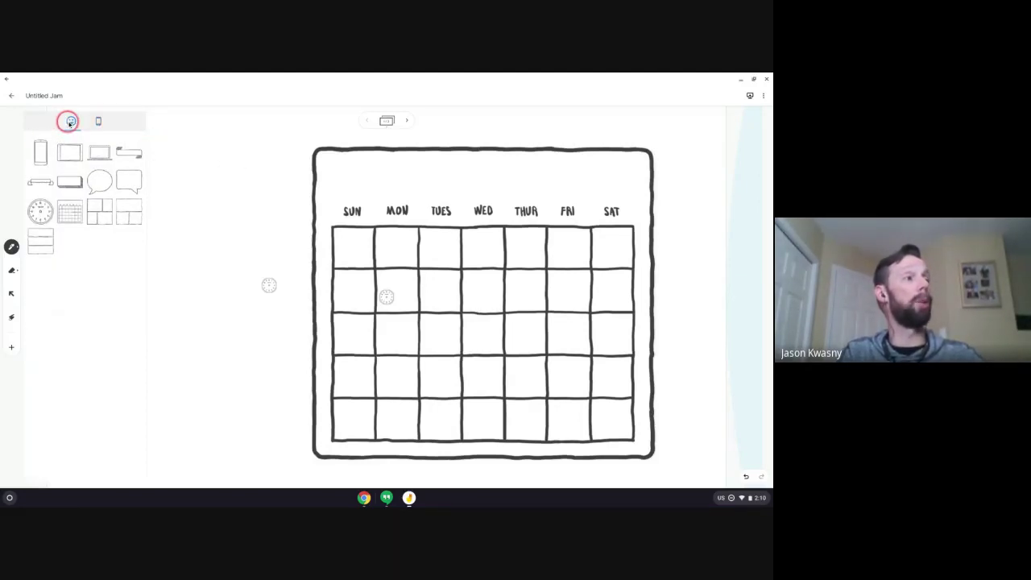
click(268, 233)
Move the clock sticker out of the Monday square, lasso it and enlarge it in the blank area beside the calendar
click(11, 293)
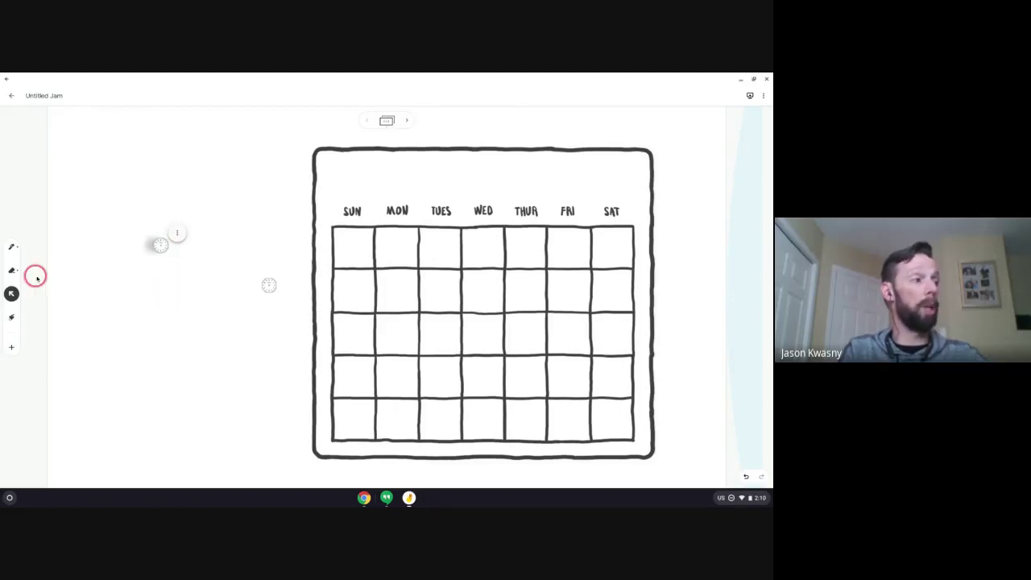
click(11, 294)
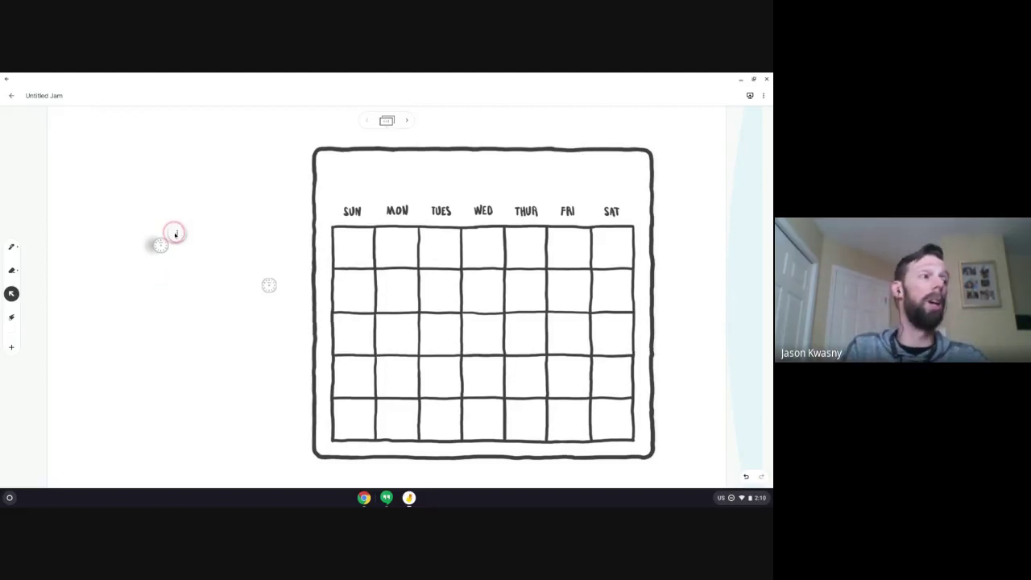
mouse_move(177, 207)
mouse_down()
mouse_move(161, 215)
mouse_move(145, 249)
mouse_move(196, 230)
mouse_move(171, 211)
mouse_up()
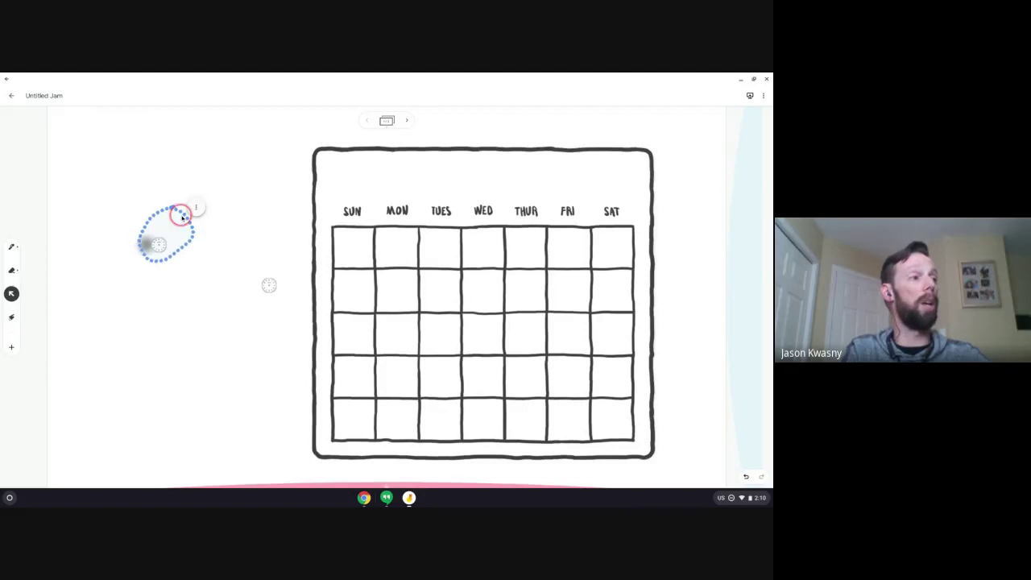
drag(159, 237, 152, 252)
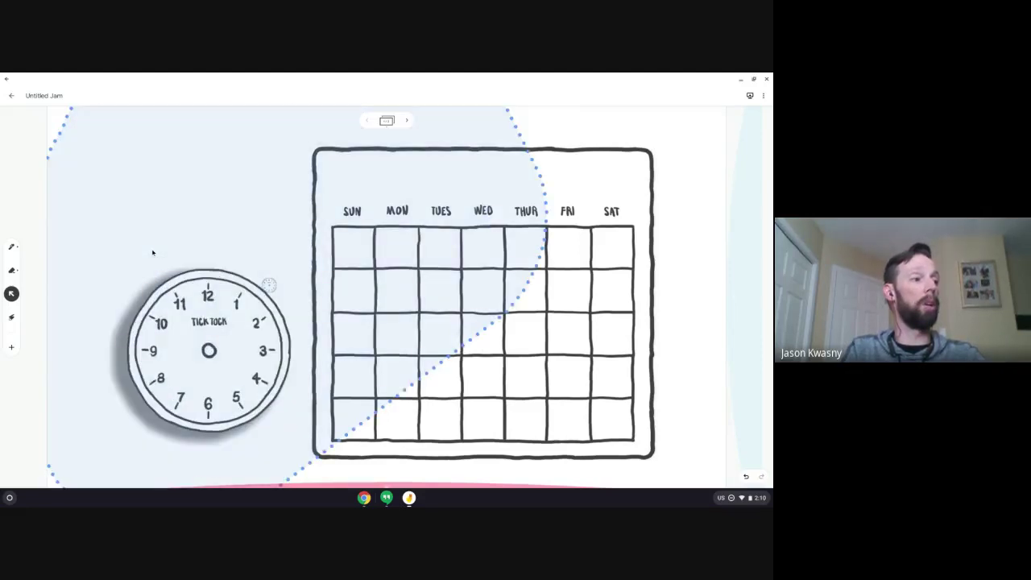
click(105, 236)
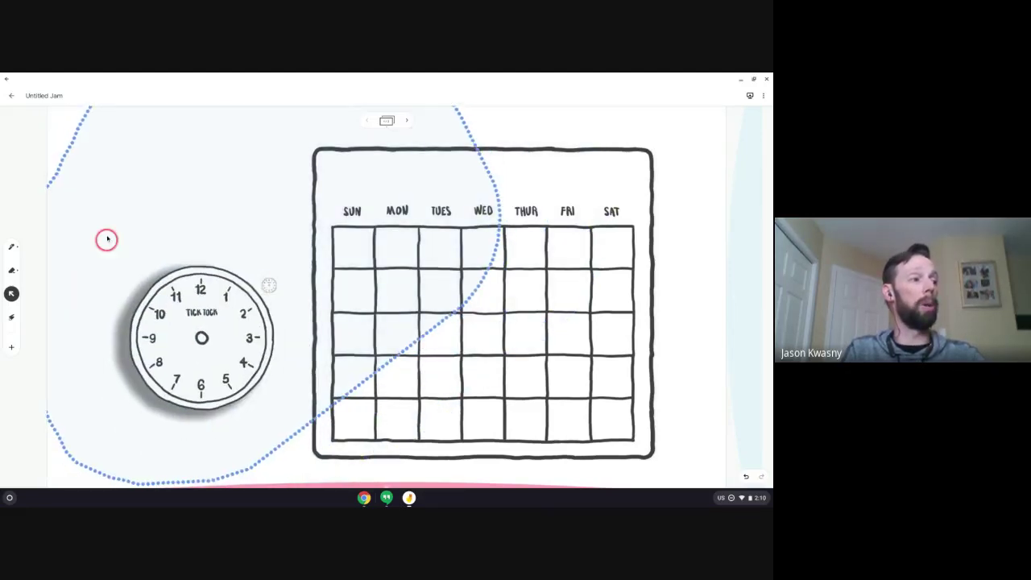
Clear the lasso selection, move the large clock sticker up and scale it to nearly the calendar's height
click(180, 317)
click(420, 479)
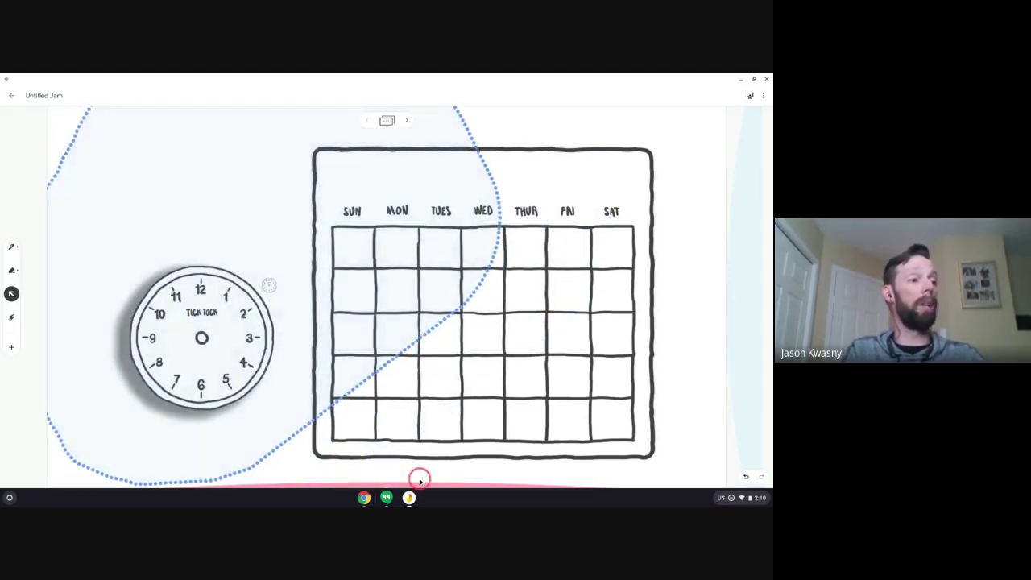
click(444, 425)
click(203, 340)
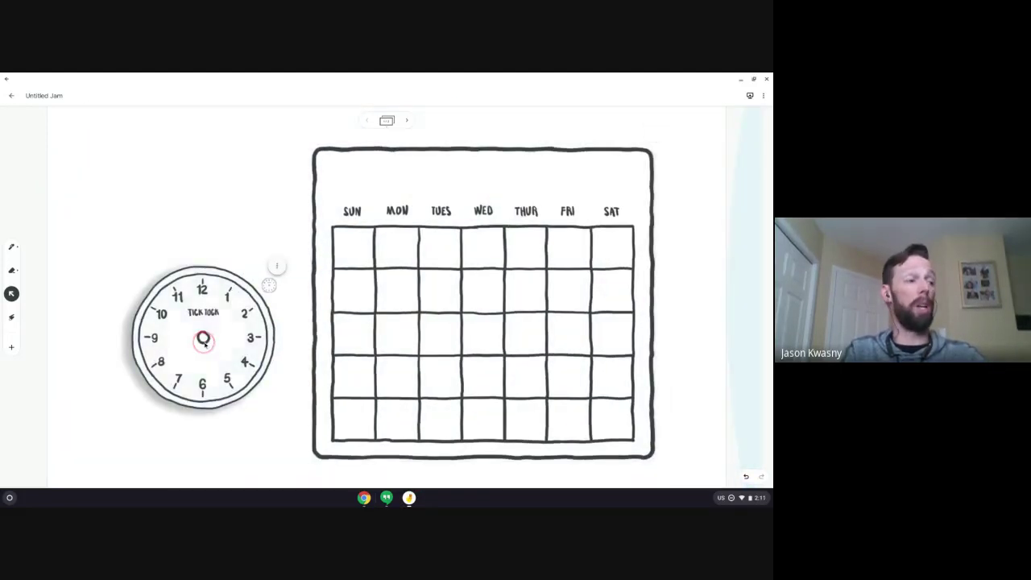
drag(203, 339, 199, 284)
click(268, 240)
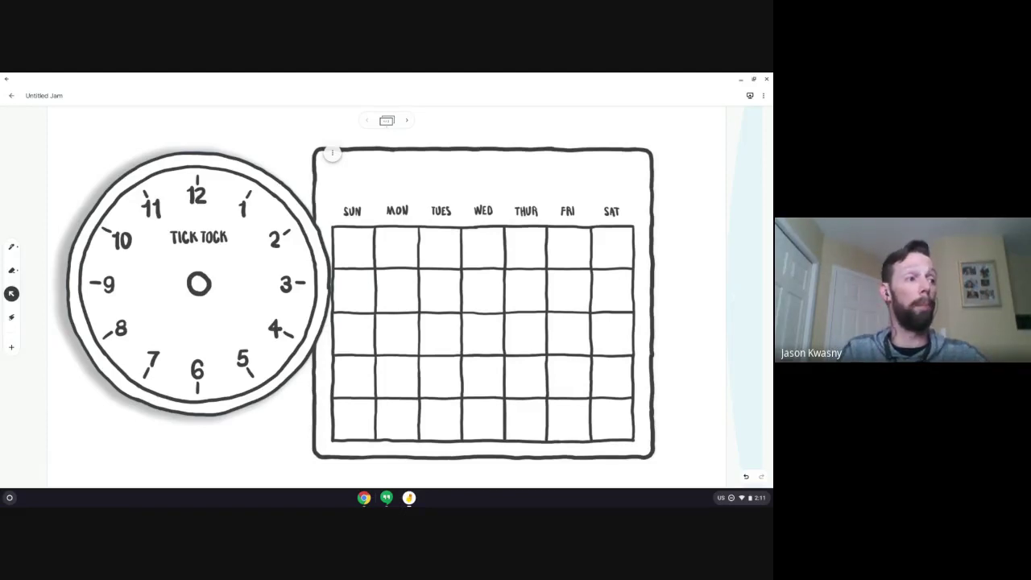
Move the large clock over the calendar and back beside it, and delete the small leftover clock sticker
drag(205, 264, 507, 255)
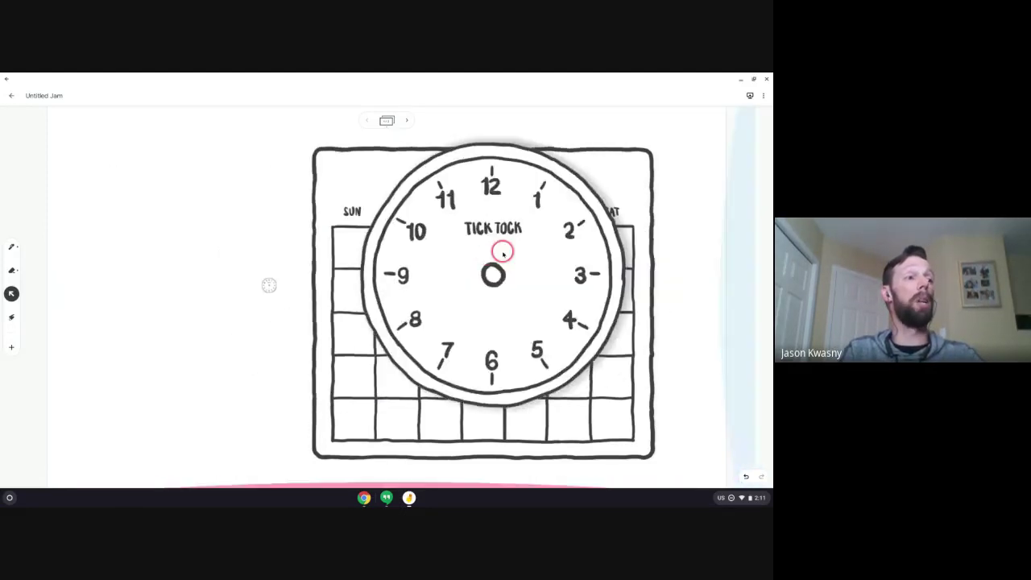
click(267, 286)
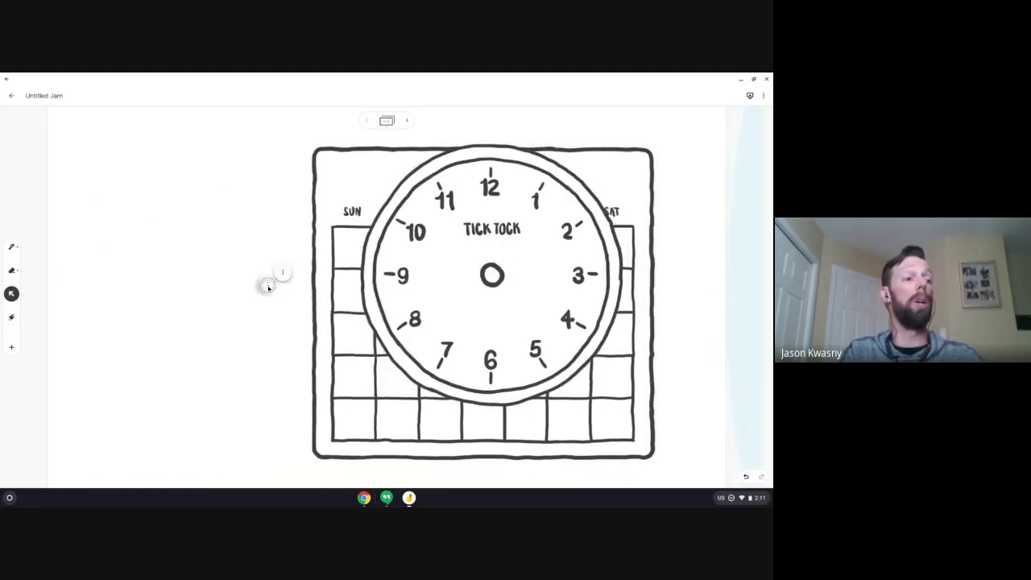
click(345, 437)
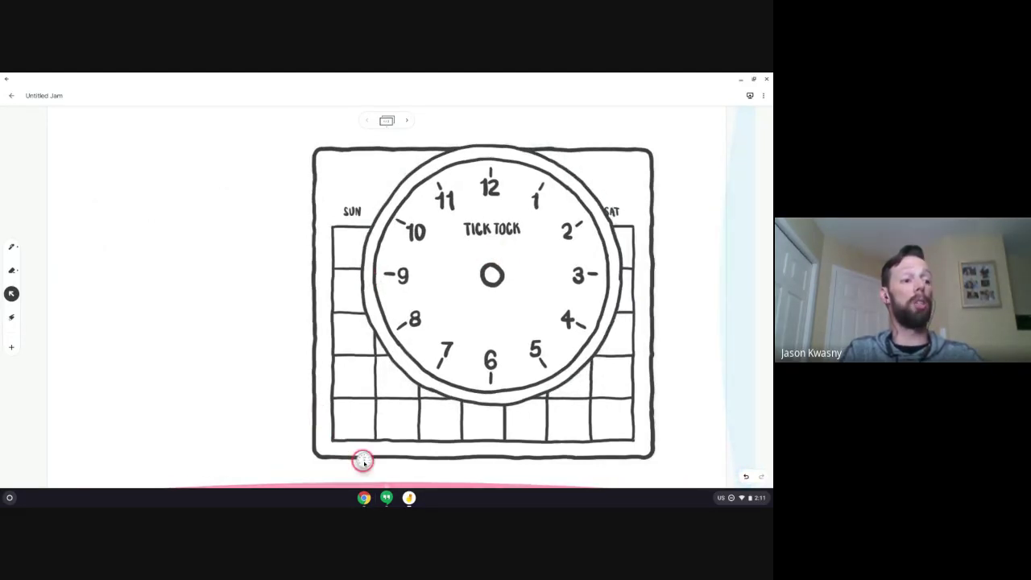
click(364, 461)
drag(467, 300, 147, 313)
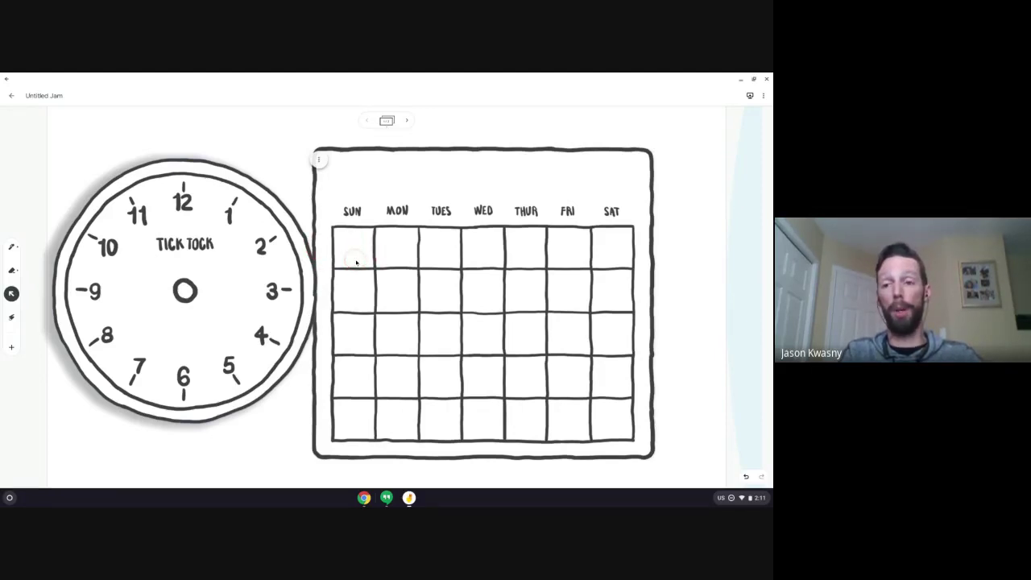
View the jam's frame overview, and check the Google Meet chat before returning to the Jamboard page in the browser
click(387, 123)
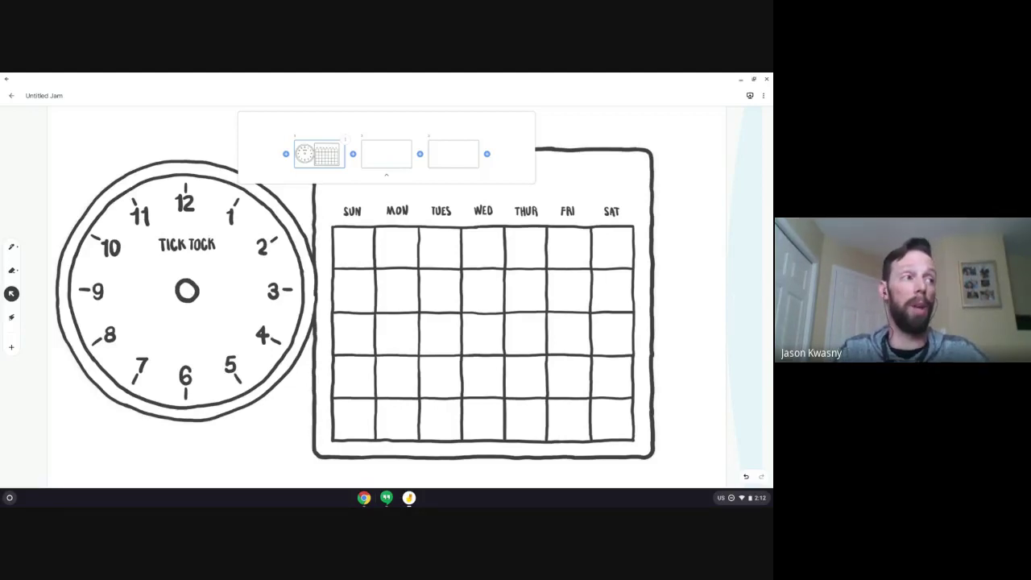
click(225, 139)
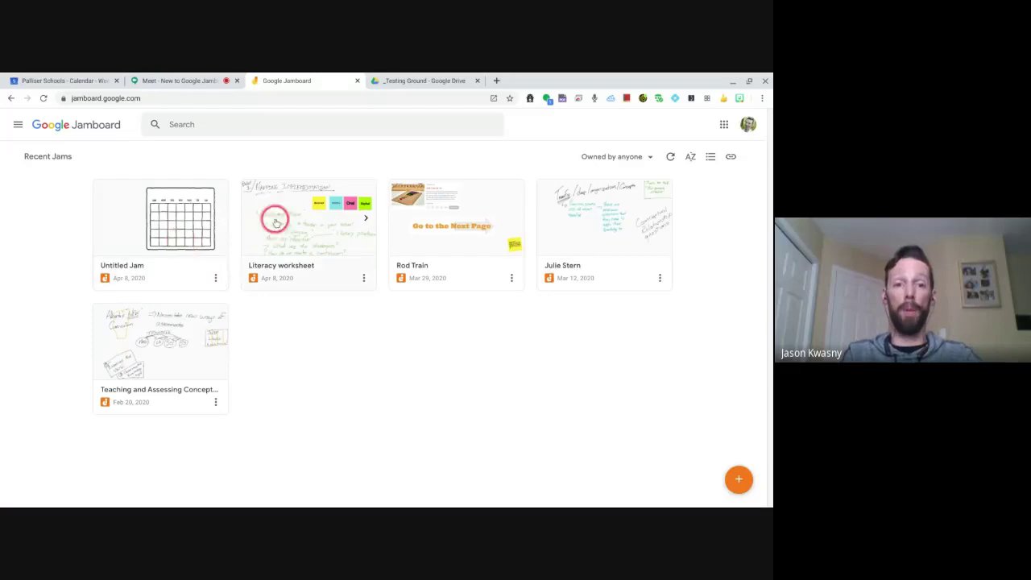
click(181, 81)
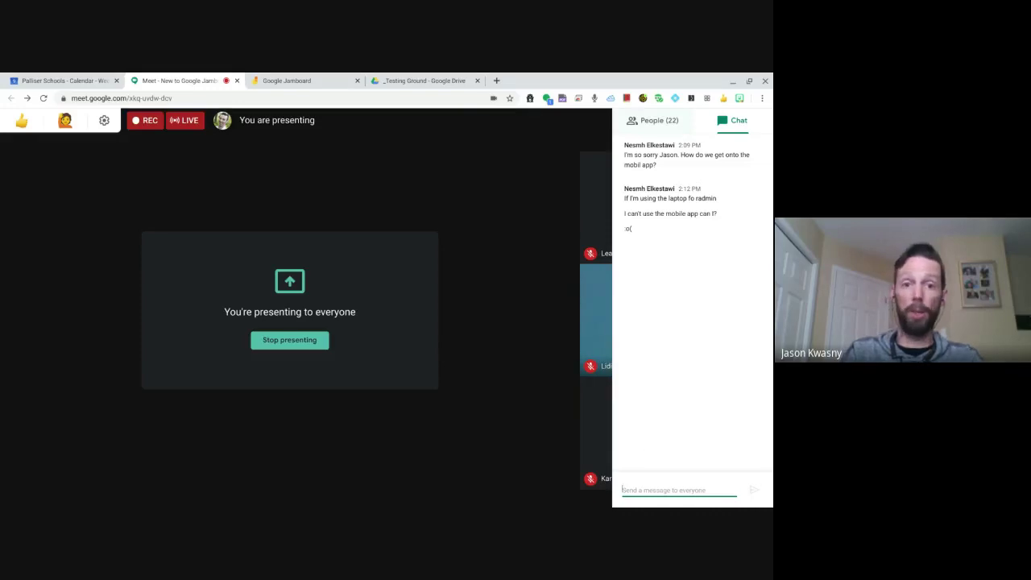
click(311, 80)
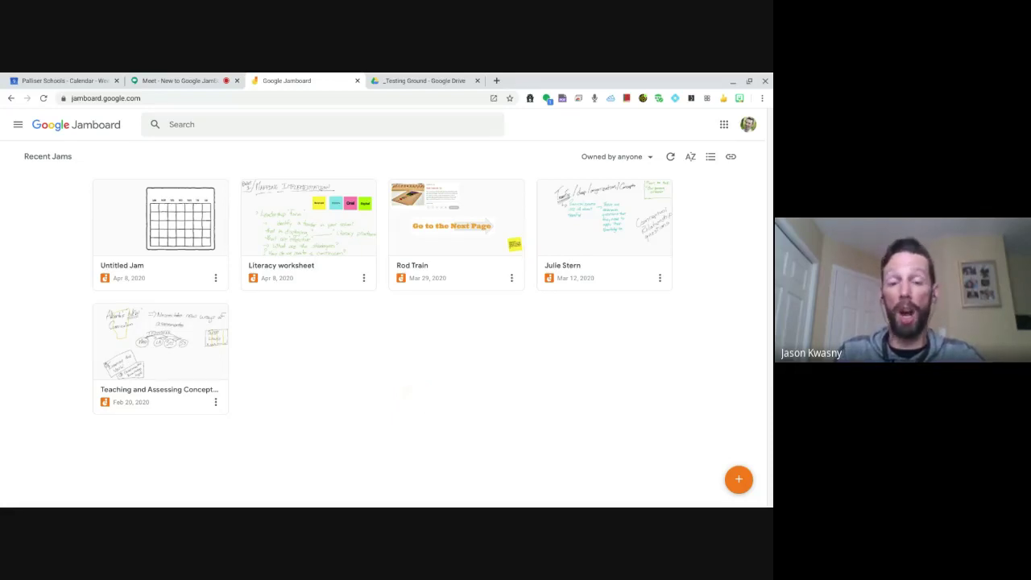
Open Untitled Jam in the web version and draw a clock hand from the clock's centre to the 1
click(108, 227)
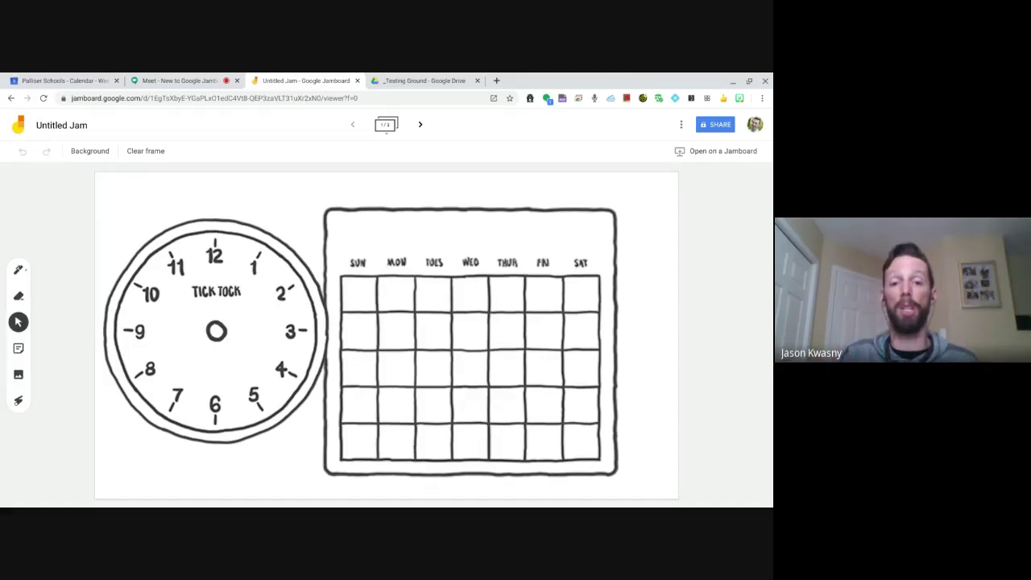
click(155, 214)
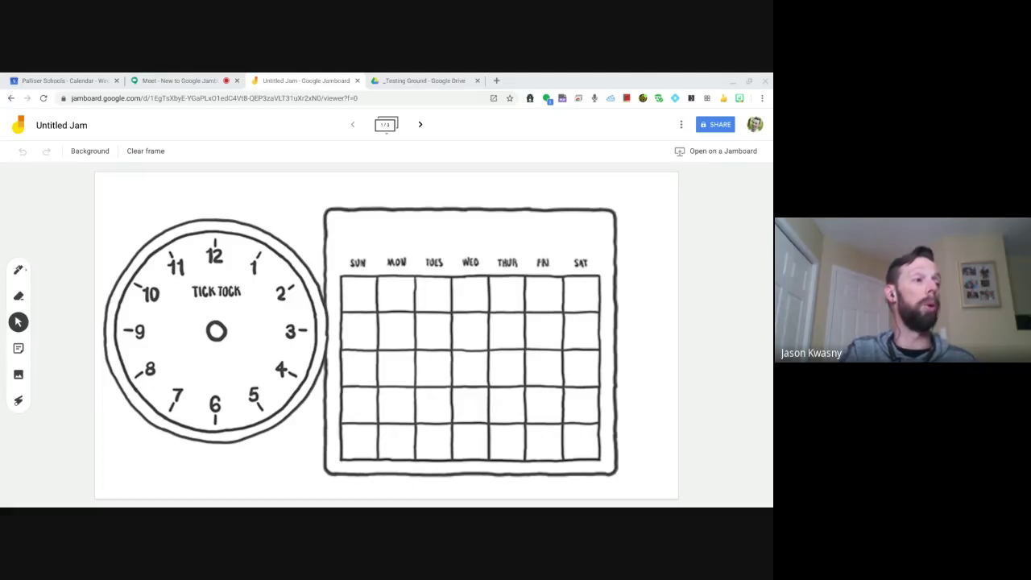
drag(216, 329, 257, 255)
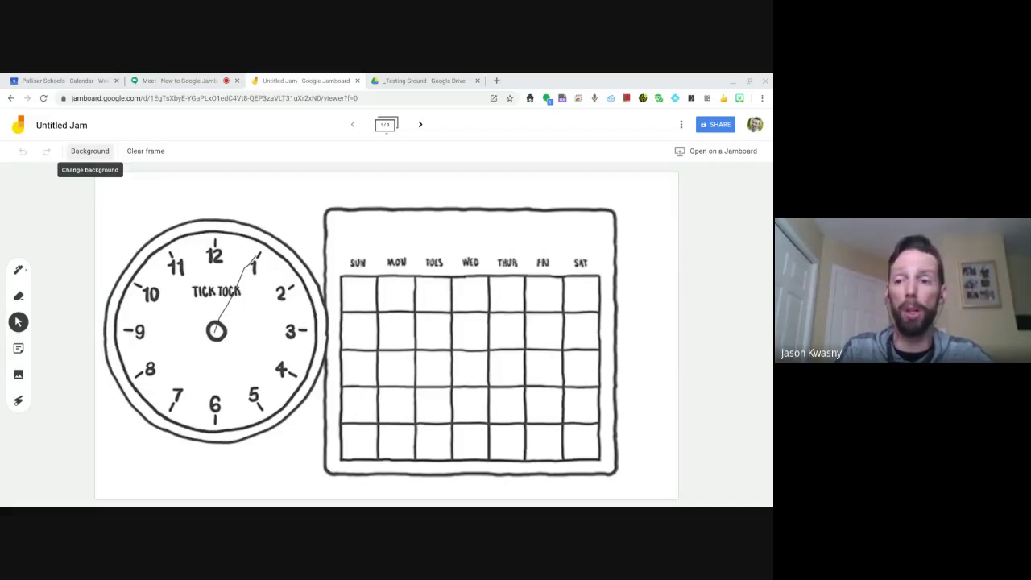
Try the white grid, blue and grey grid backgrounds on the frame, and set the background to ruled lines
click(90, 152)
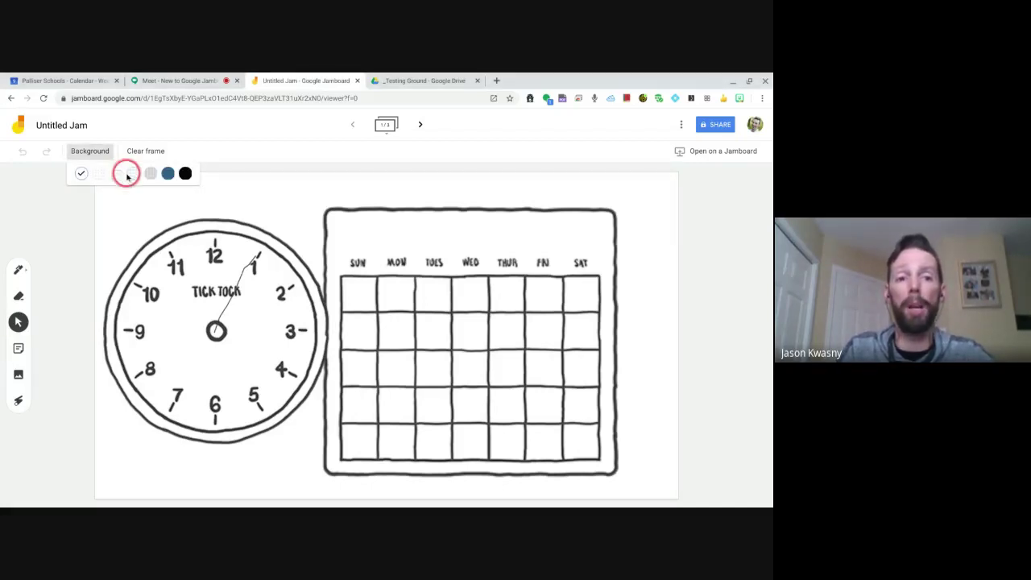
click(132, 174)
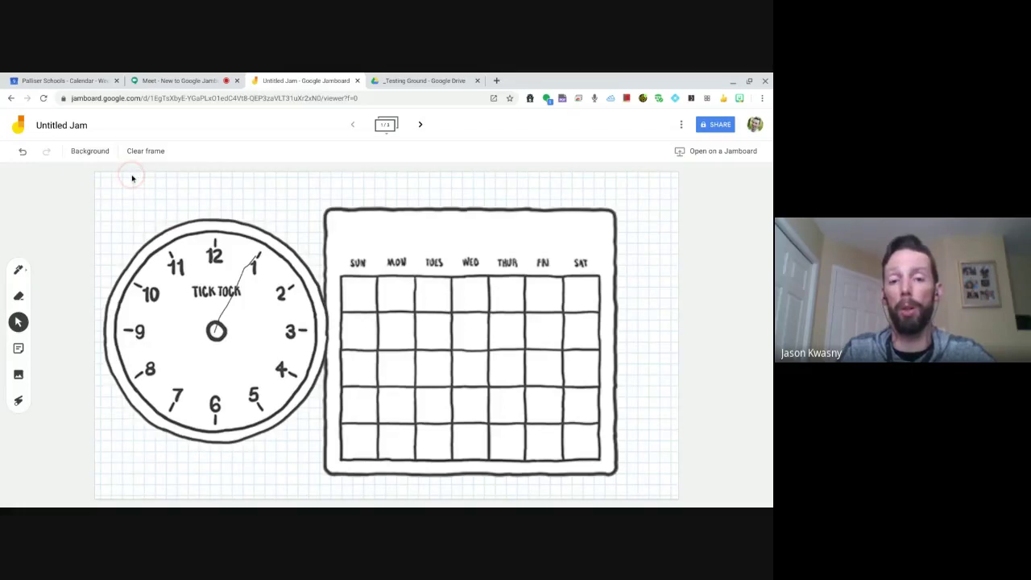
click(100, 153)
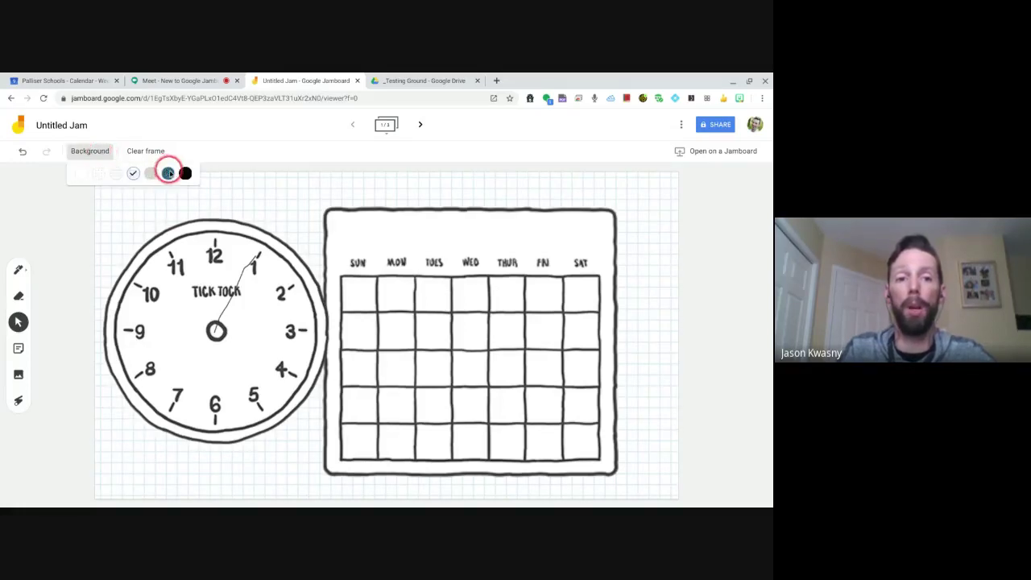
click(168, 174)
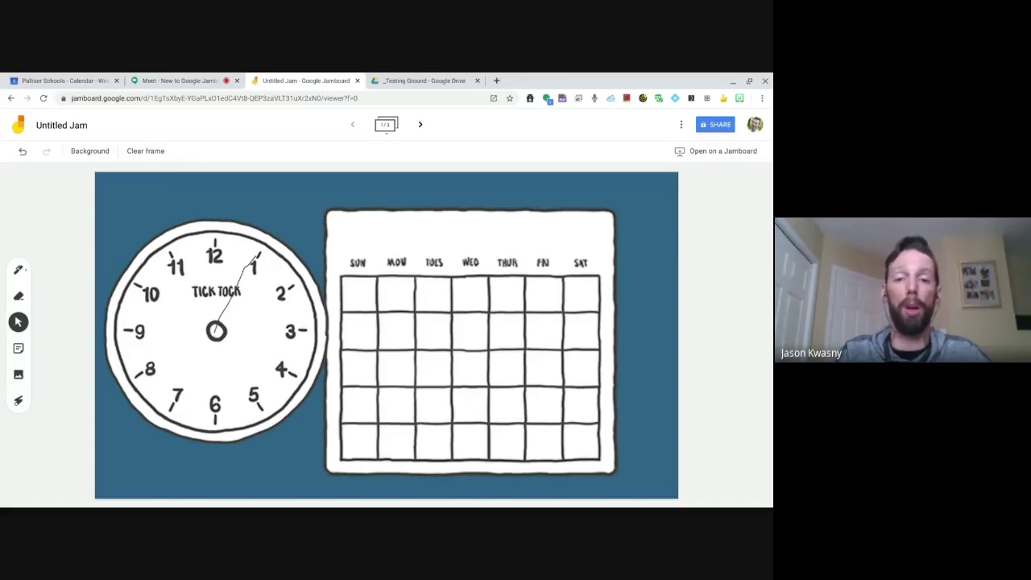
click(102, 155)
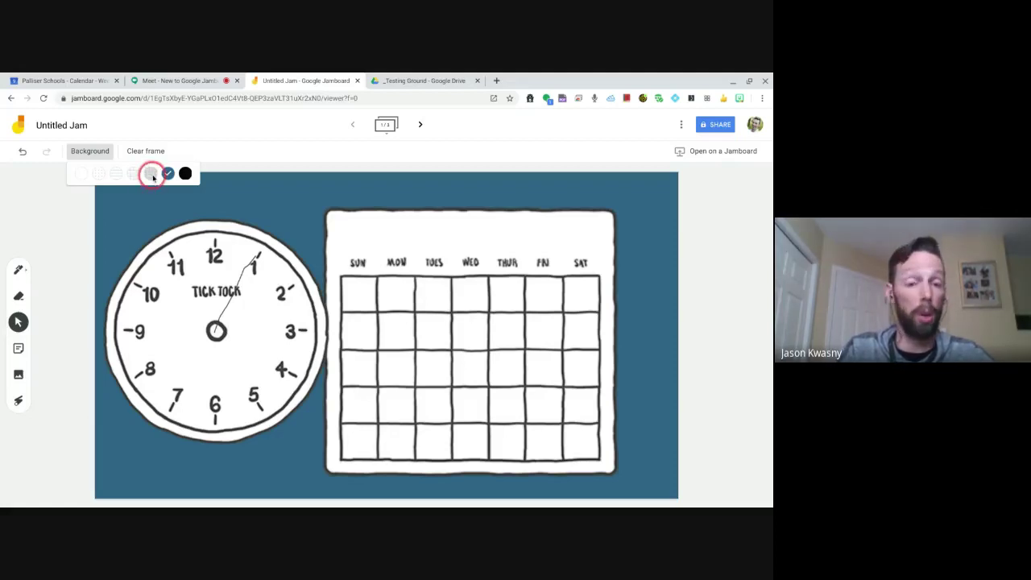
click(152, 174)
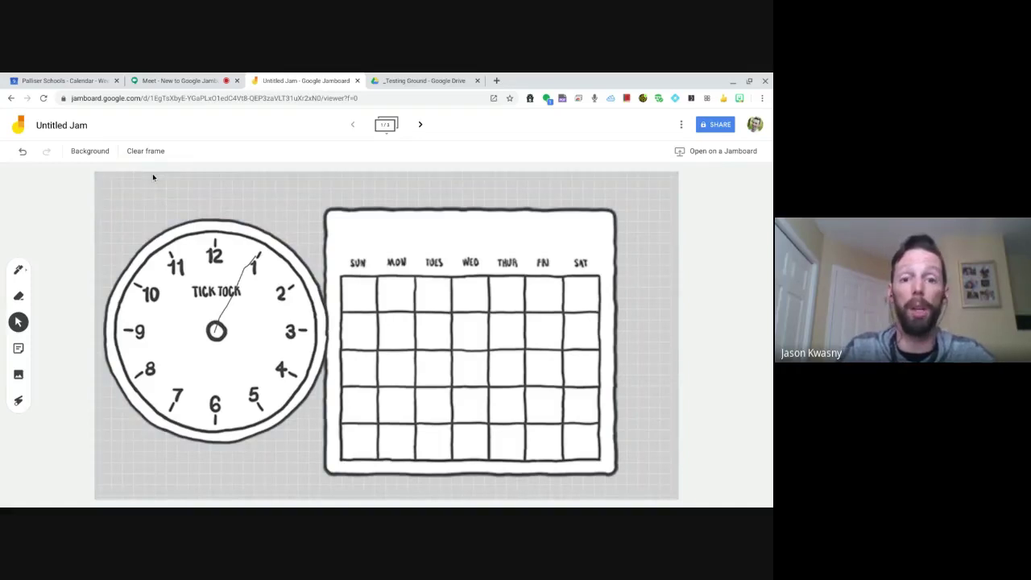
click(101, 155)
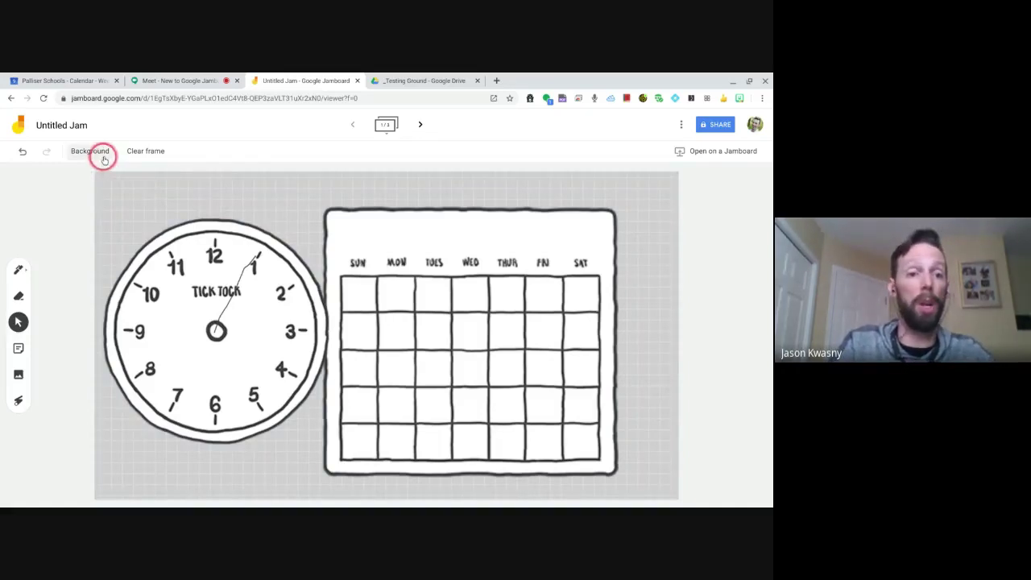
click(117, 174)
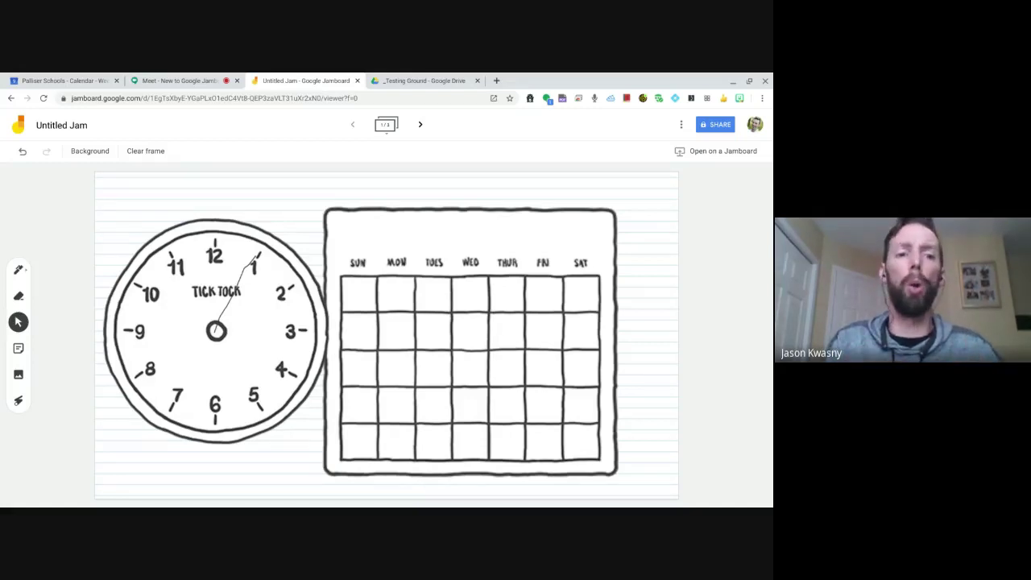
With the pen, scribble around the clock's 12 and circle the TUES and WED headings on the calendar
click(21, 271)
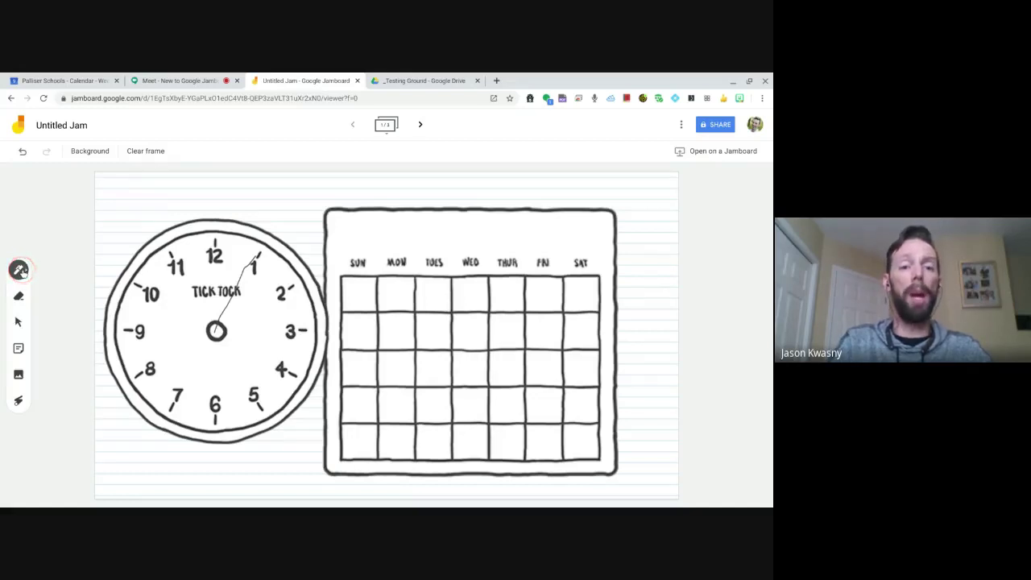
mouse_move(213, 255)
mouse_down()
mouse_move(237, 267)
mouse_move(217, 256)
mouse_up()
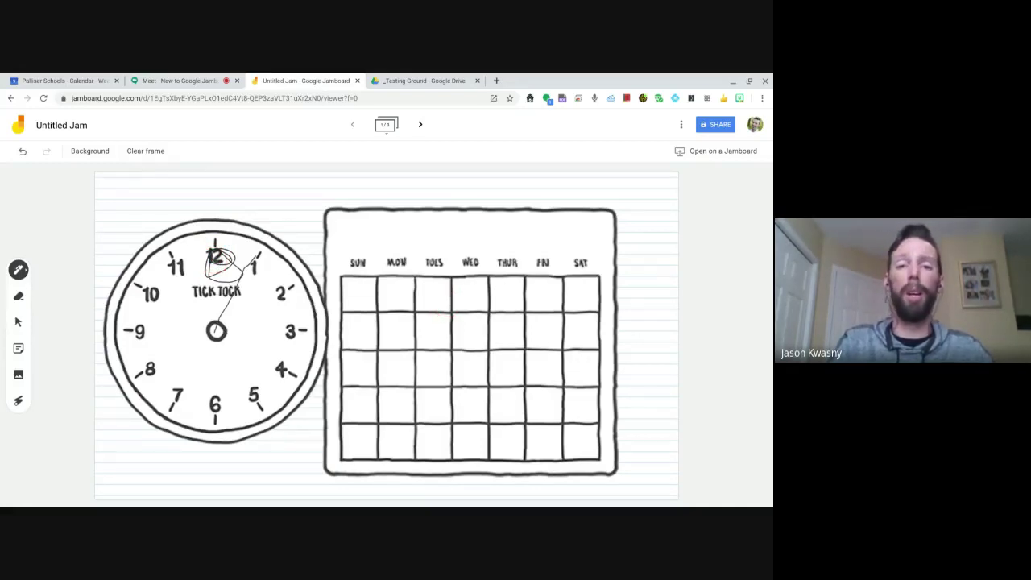
mouse_move(444, 241)
mouse_down()
mouse_move(424, 286)
mouse_move(427, 243)
mouse_up()
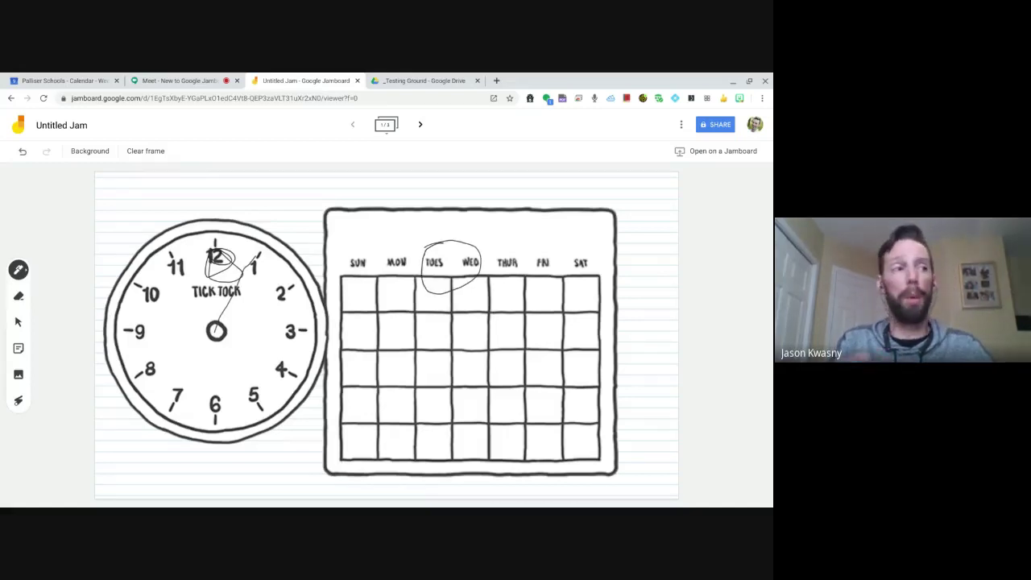
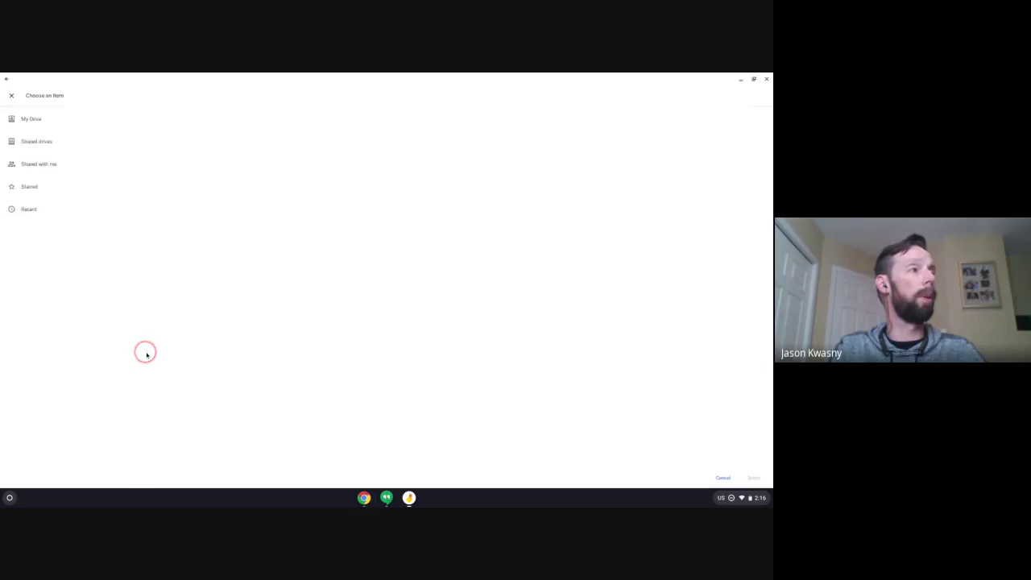
Insert the "Copy of Sample" document from My Drive onto the blank frame
click(34, 119)
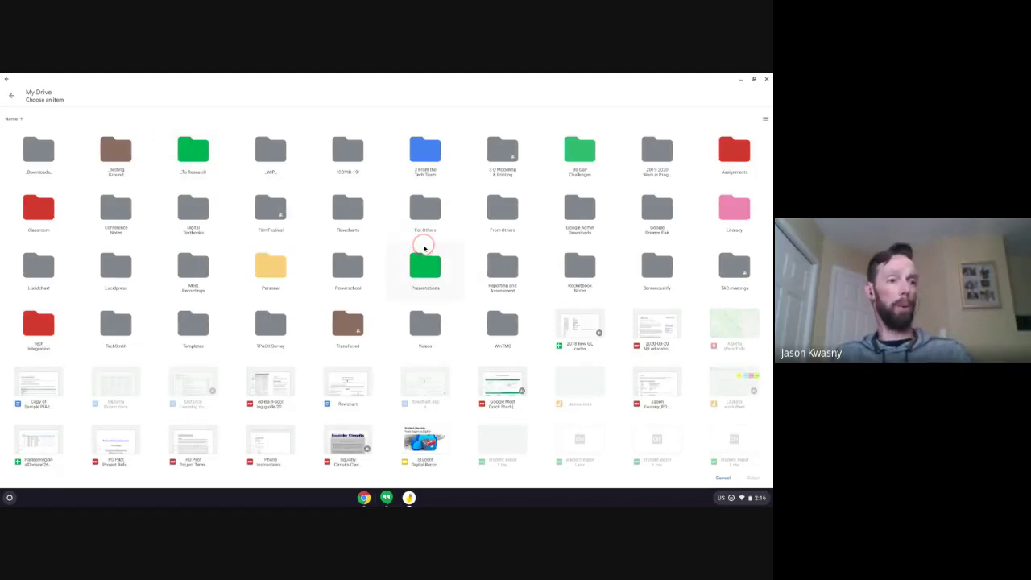
scroll(597, 266, down, 1)
scroll(597, 266, down, 3)
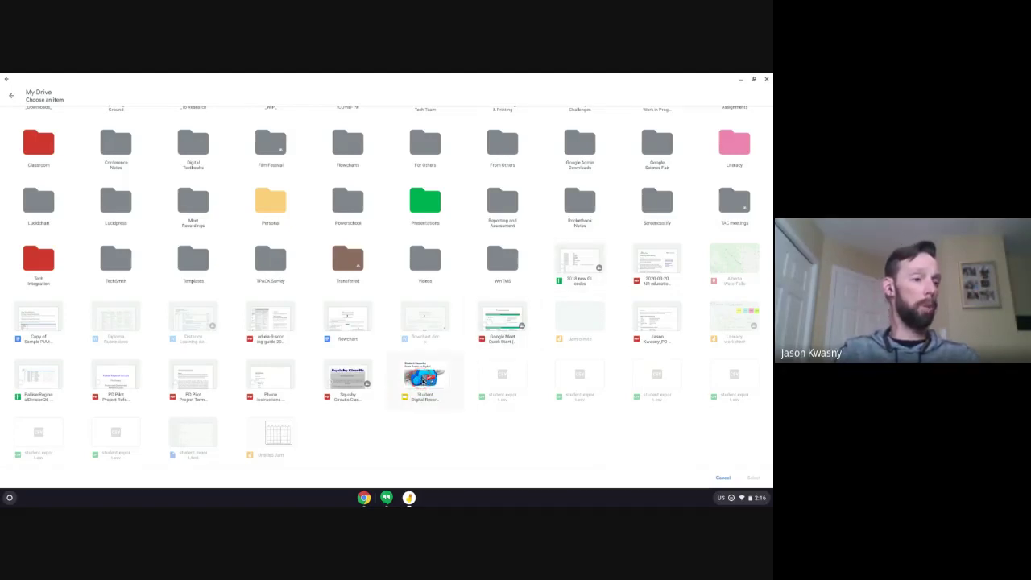
scroll(424, 385, up, 3)
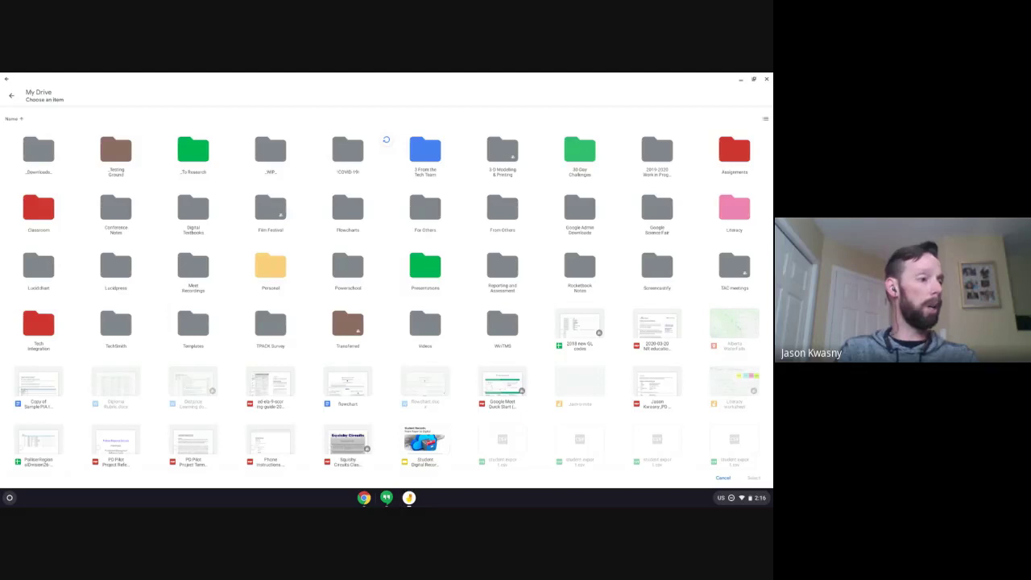
scroll(387, 282, down, 3)
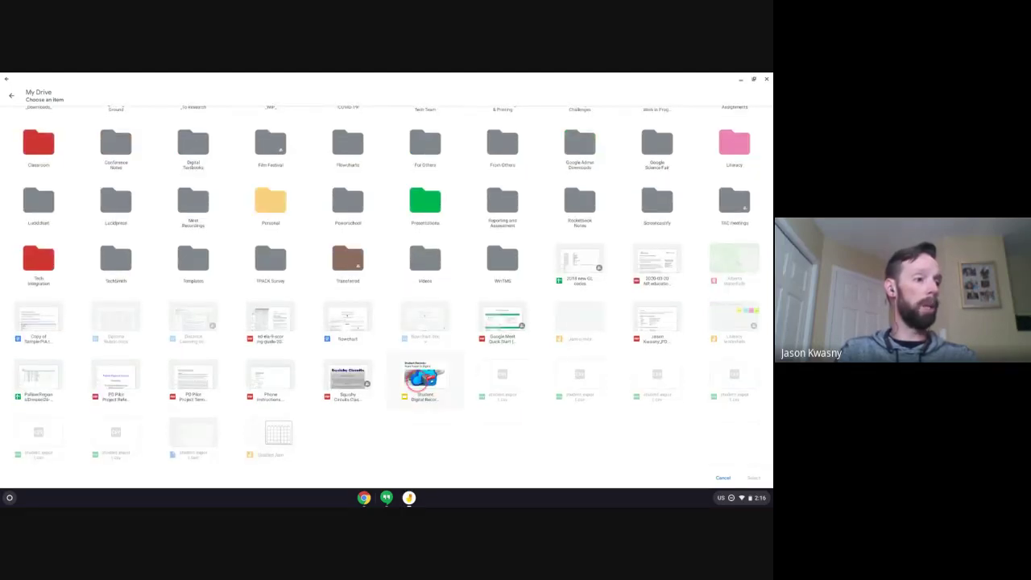
click(417, 384)
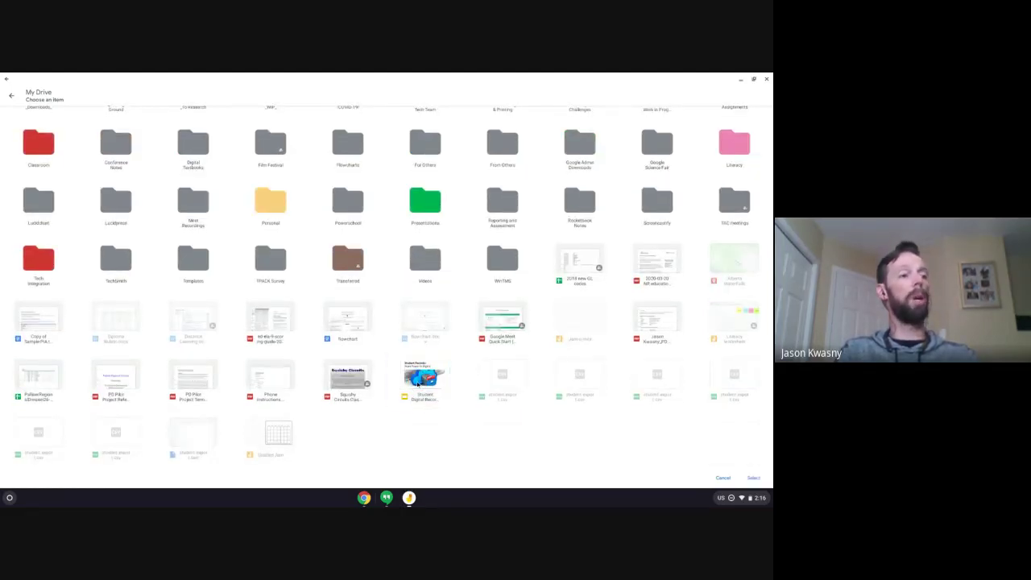
click(417, 384)
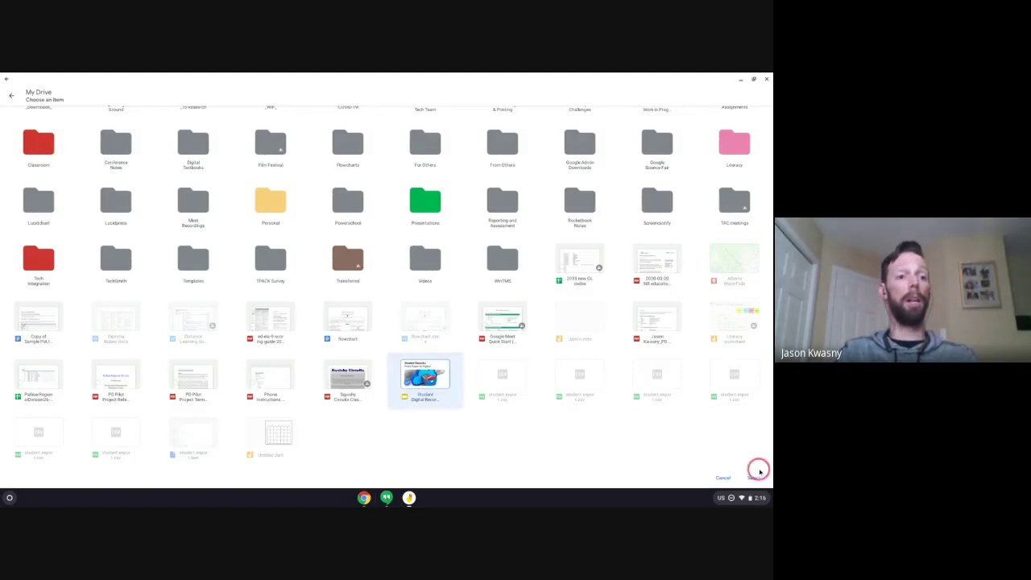
click(350, 375)
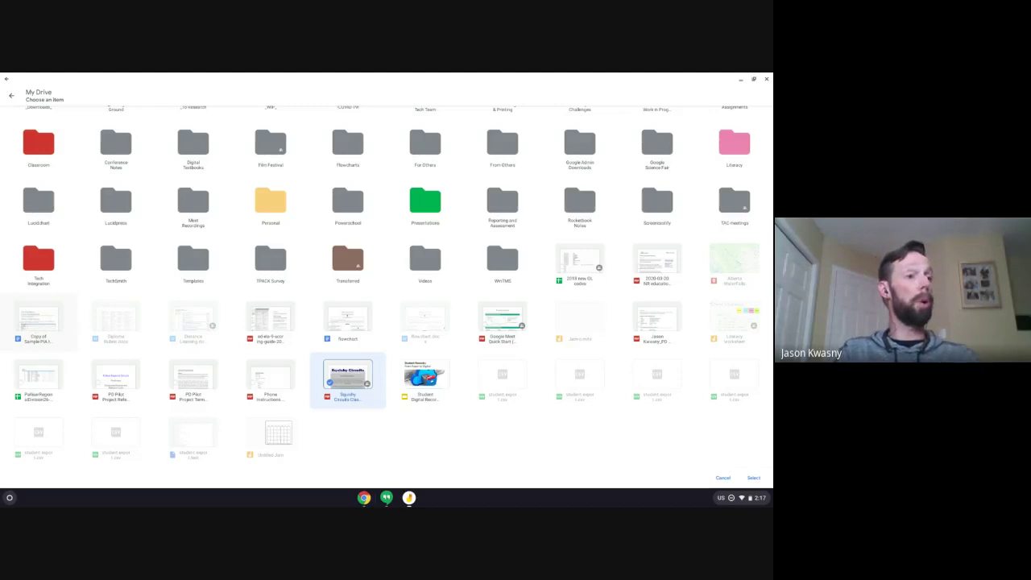
click(37, 321)
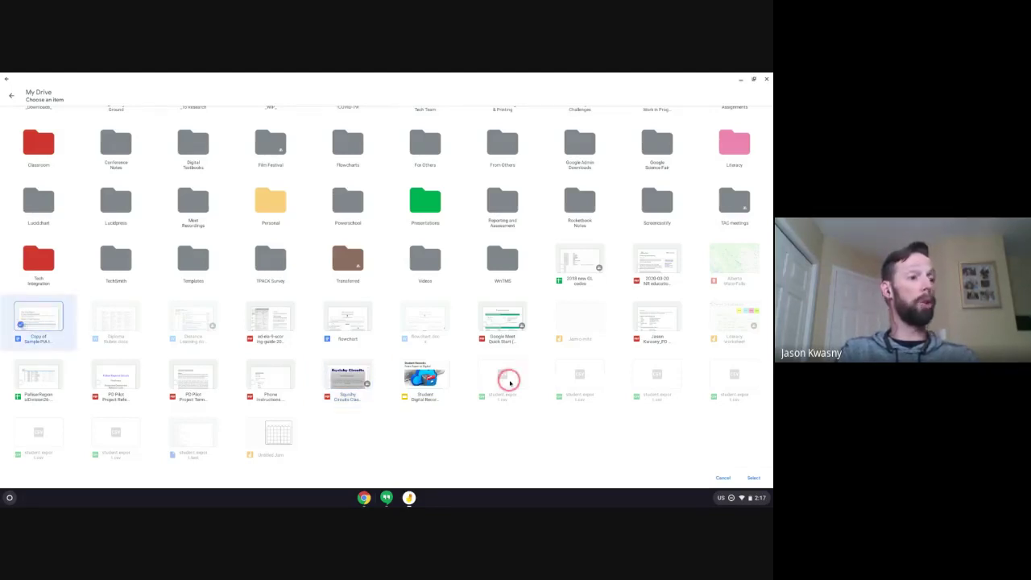
click(754, 478)
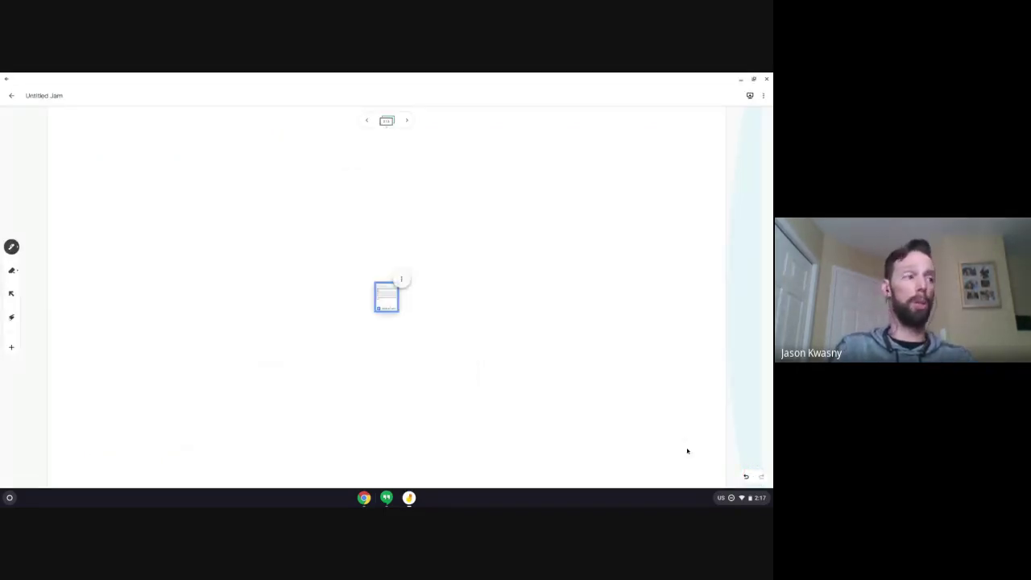
Move the inserted "Copy of Sample" document to the upper-left area of the frame and open its page preview
click(11, 294)
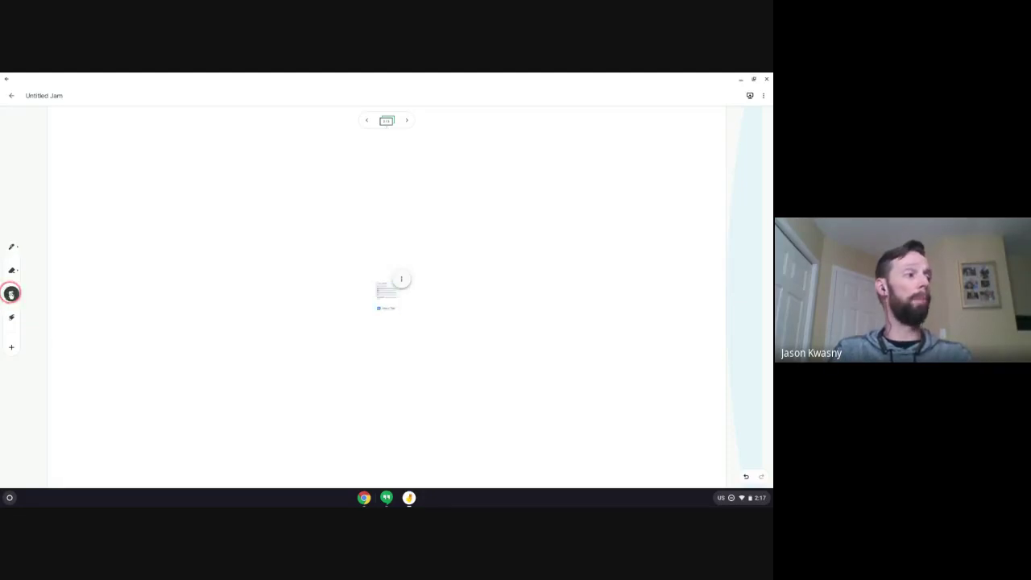
click(381, 295)
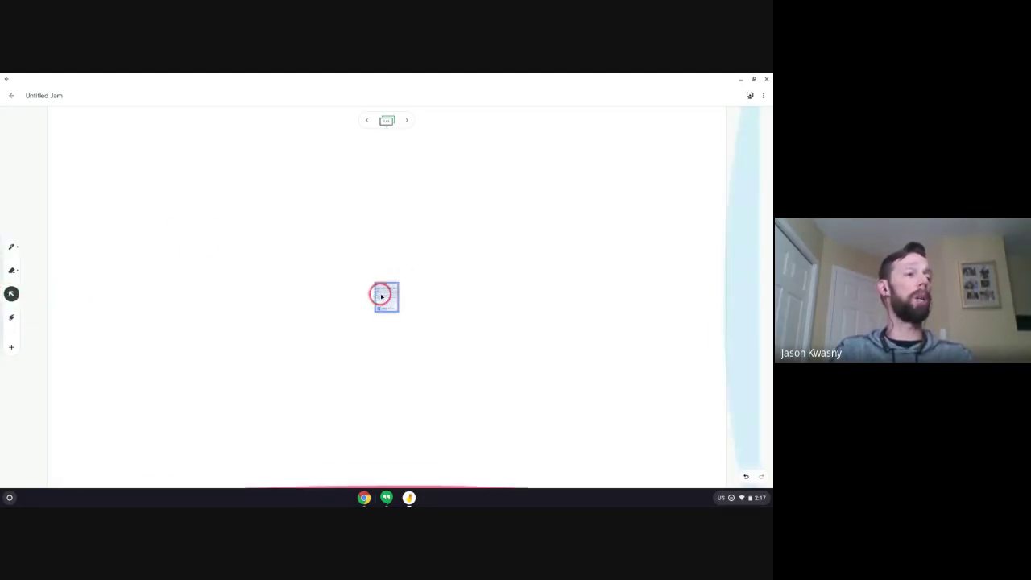
drag(381, 296, 162, 224)
click(233, 230)
click(168, 230)
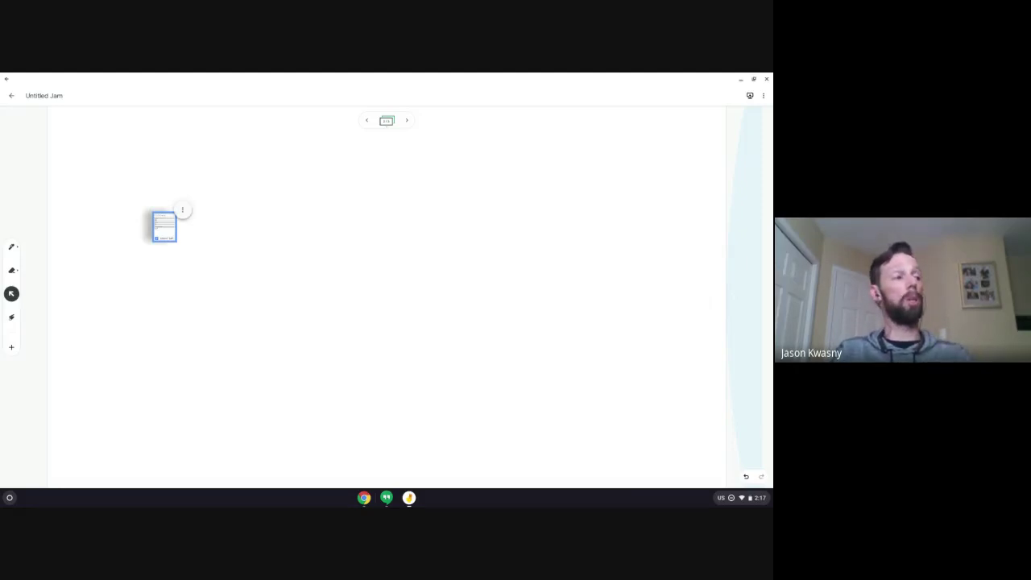
click(165, 224)
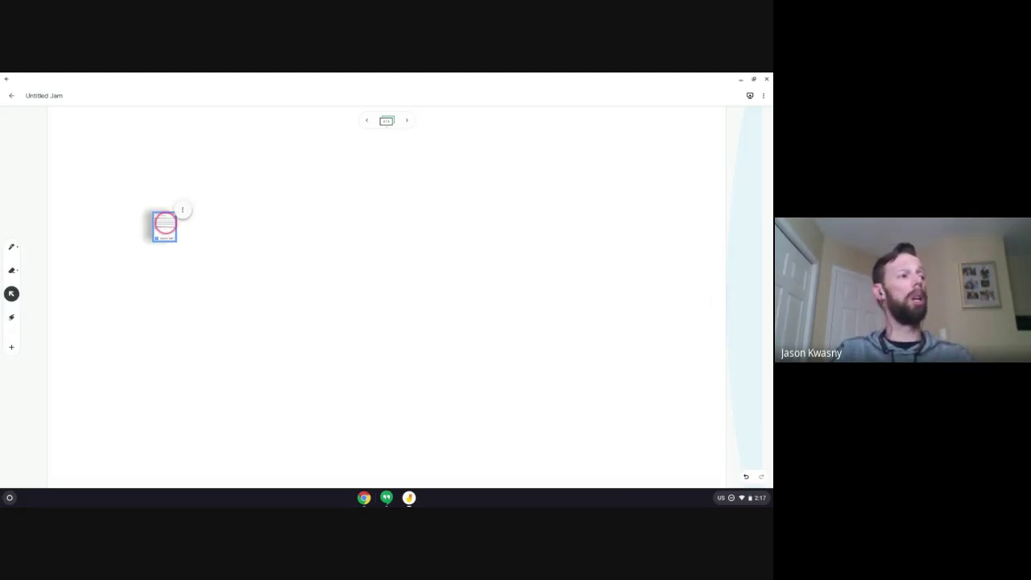
double_click(166, 227)
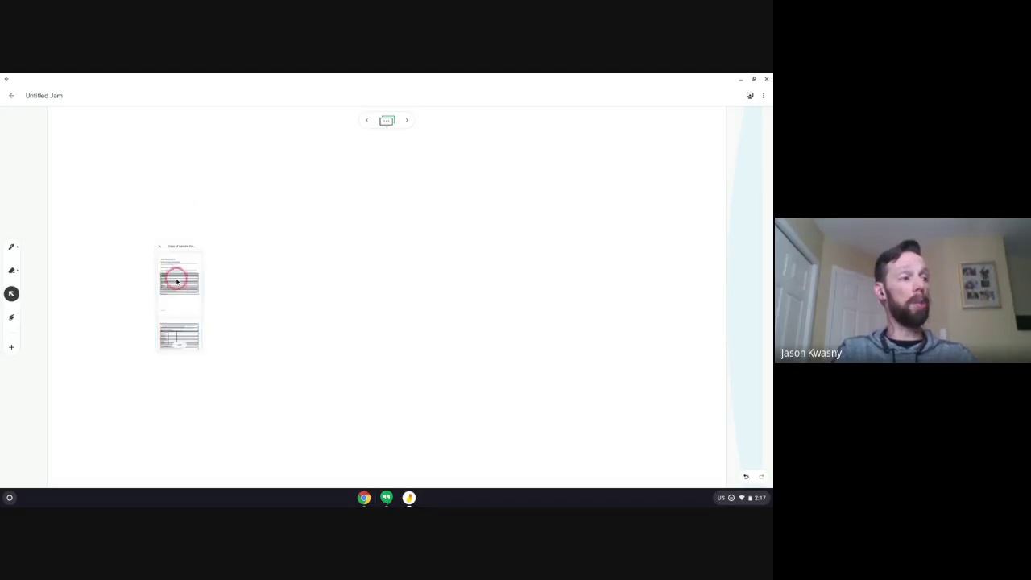
Enlarge the document preview on the frame and browse through its pages
scroll(177, 279, down, 3)
scroll(177, 281, down, 2)
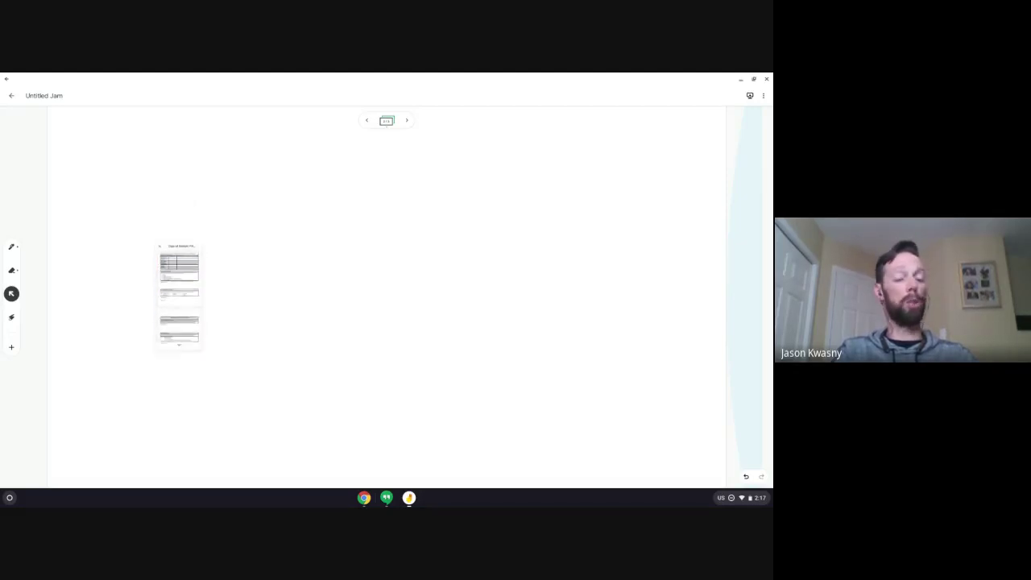
scroll(177, 281, down, 1)
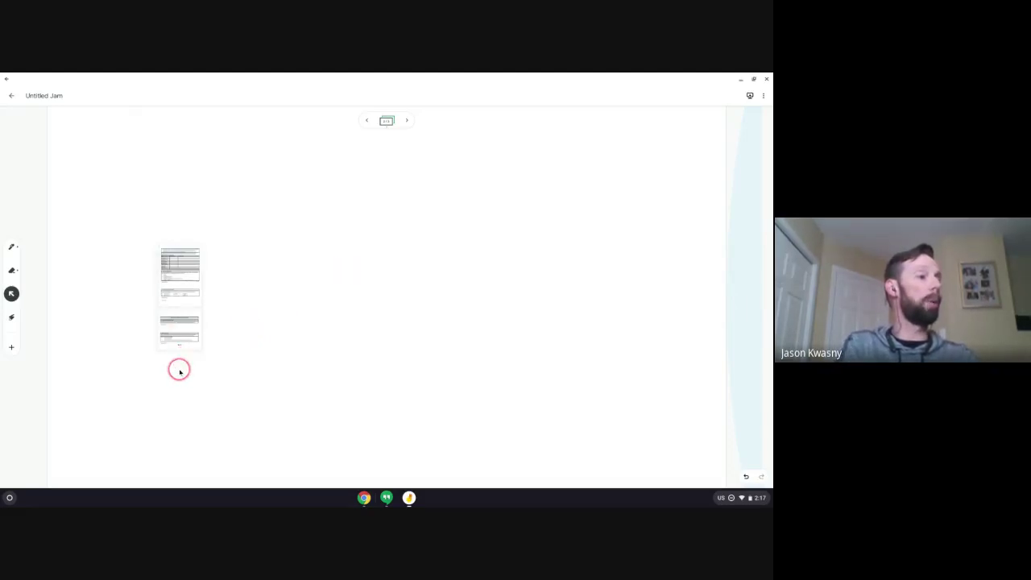
scroll(180, 372, up, 5)
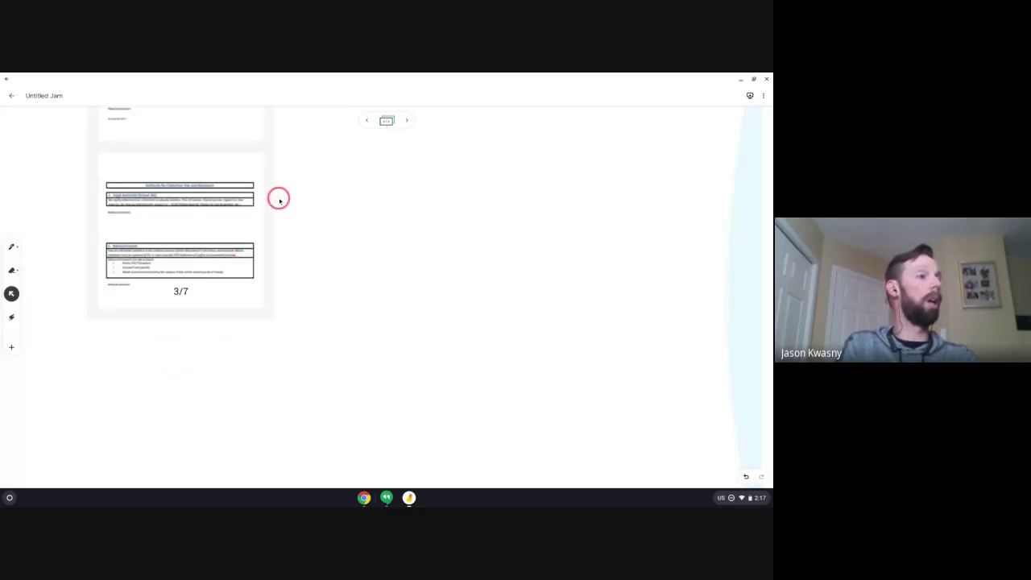
scroll(201, 167, down, 5)
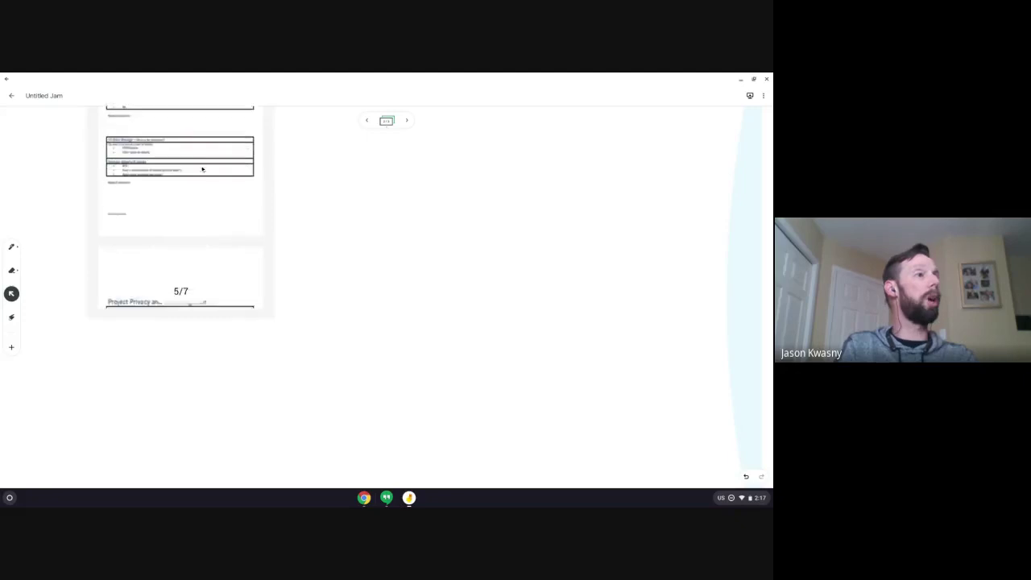
scroll(180, 207, down, 5)
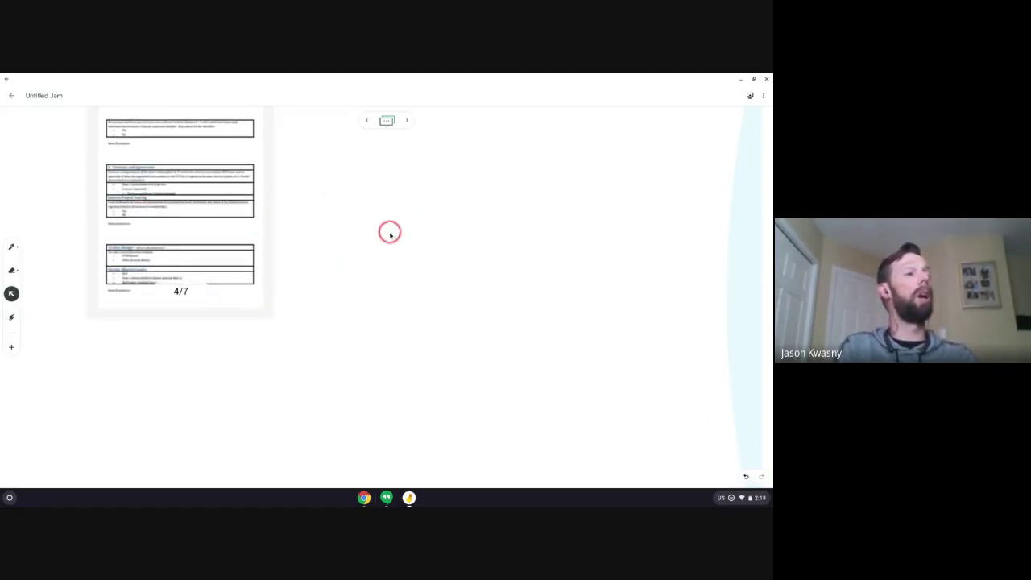
Pull the page headed "Authority for Collection, Use and Disclosure" out of the preview and place it on the blank area beside it
scroll(183, 216, down, 5)
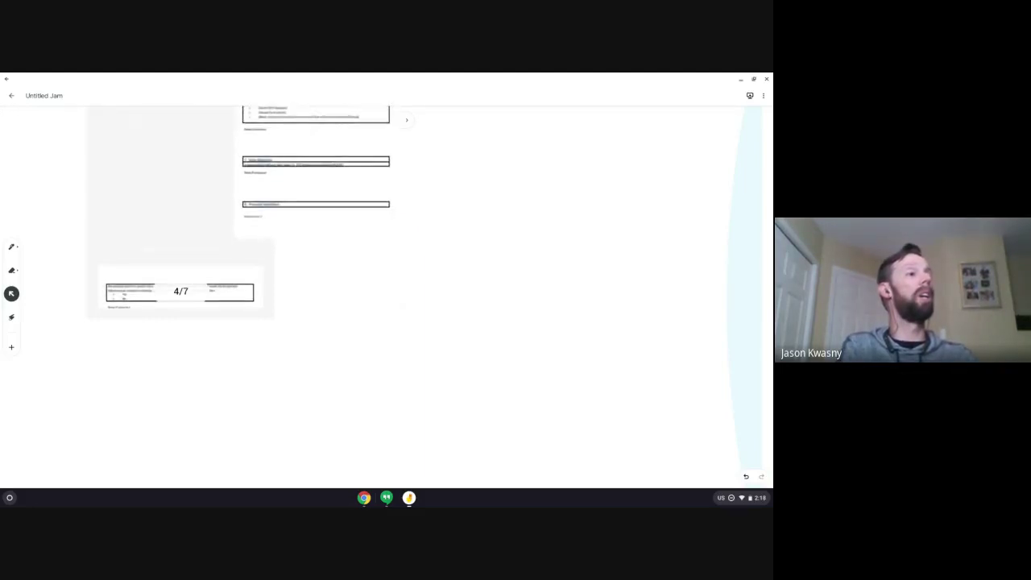
drag(319, 216, 378, 240)
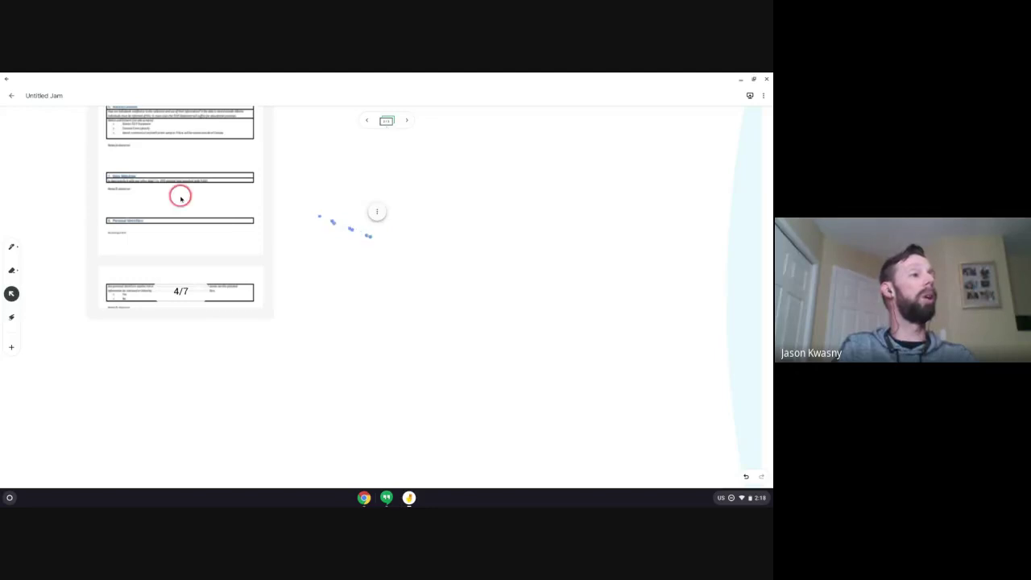
drag(181, 198, 556, 345)
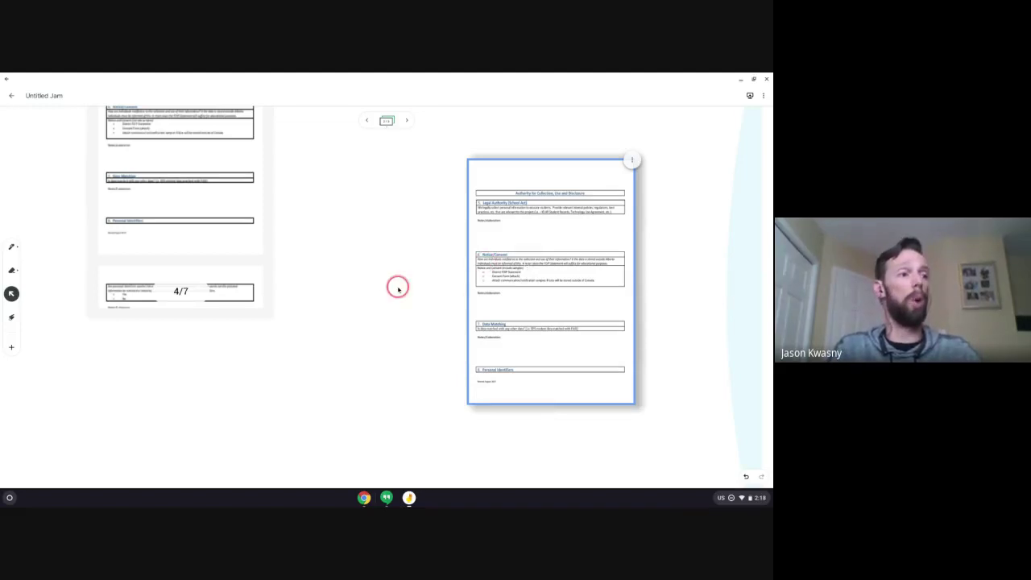
Shrink the preview and the extracted page, close the preview, and place the document thumbnail in the frame's upper-left corner
scroll(398, 285, down, 5)
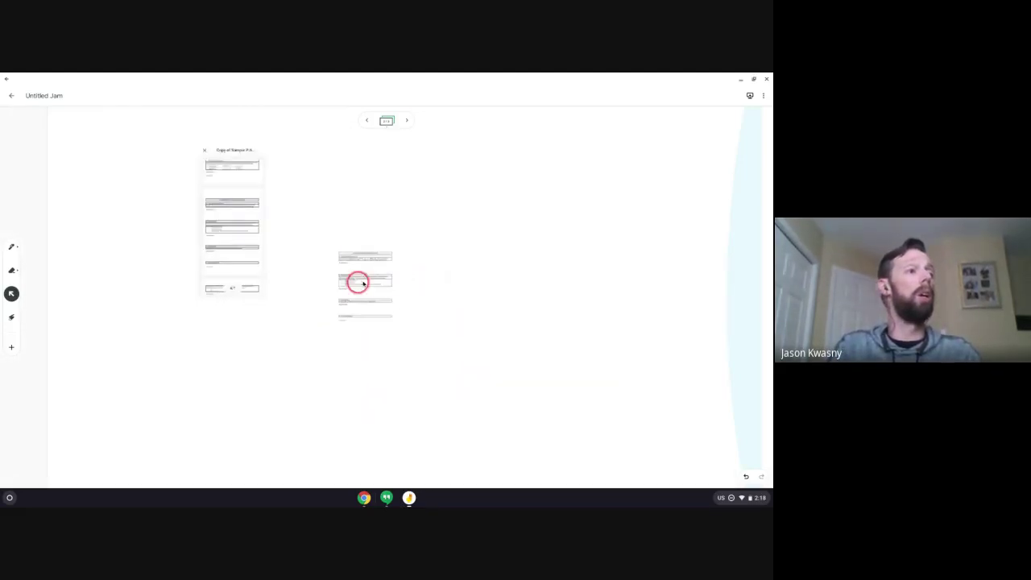
click(363, 279)
click(205, 152)
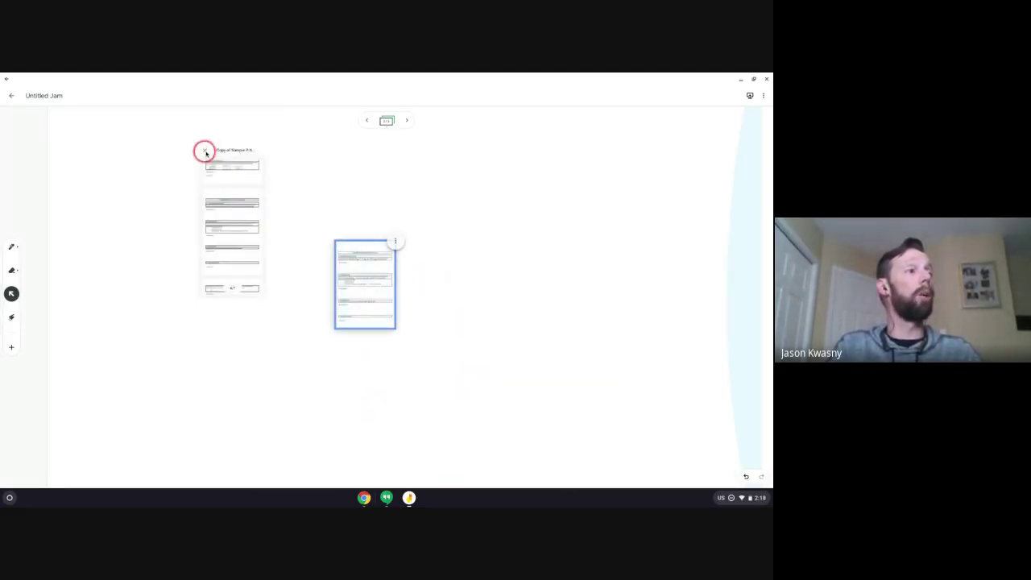
click(204, 118)
drag(166, 136, 69, 142)
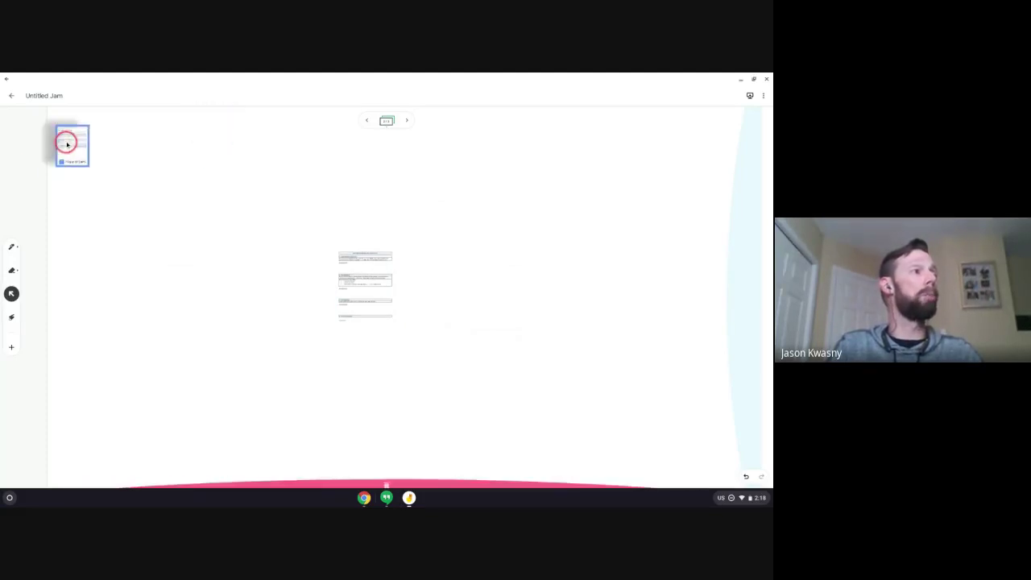
click(134, 163)
Enlarge the extracted page until its text is readable and outline the "6. Notice/Consent" heading with the pen
click(364, 260)
click(364, 295)
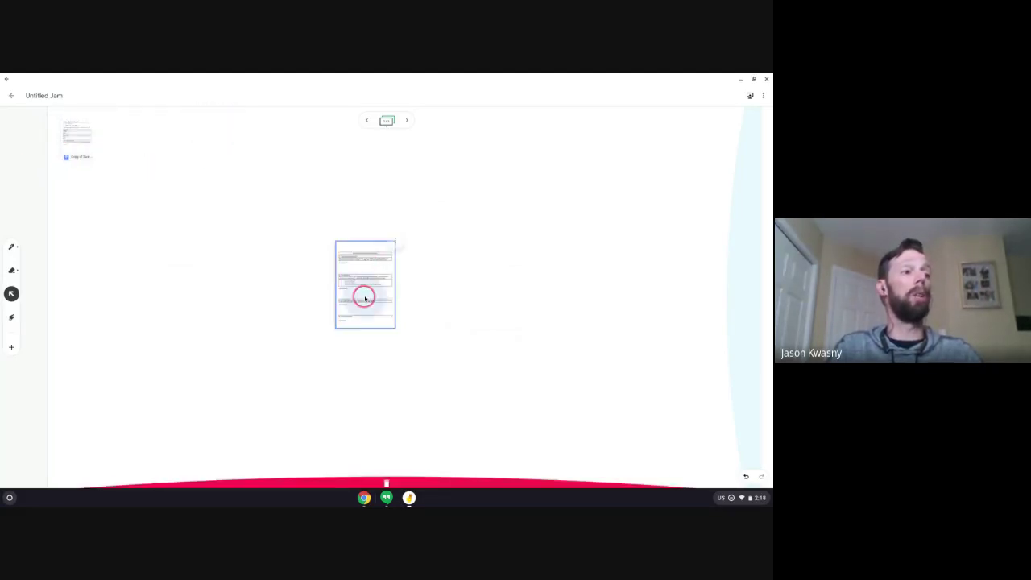
drag(365, 299, 419, 358)
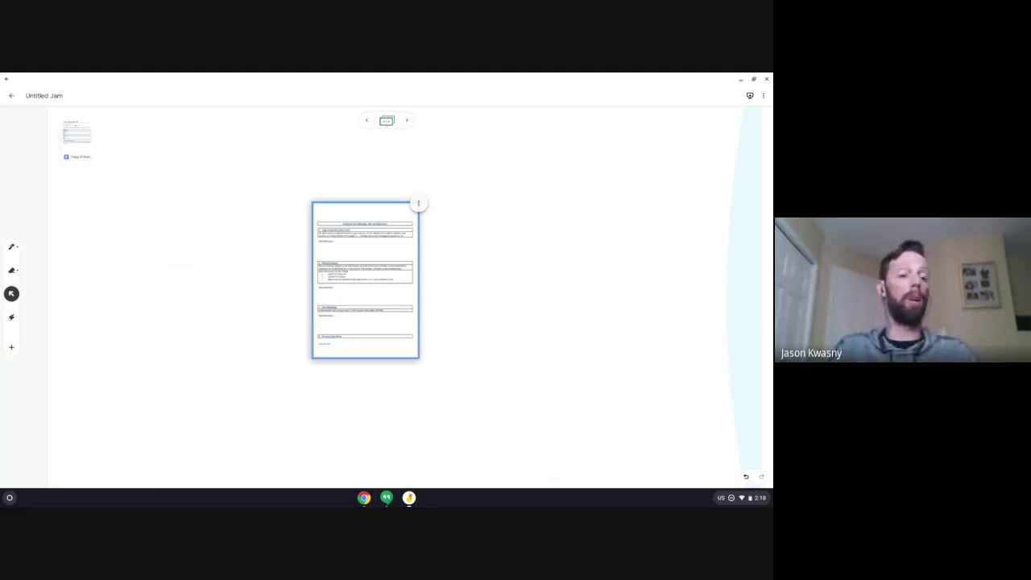
drag(419, 358, 543, 489)
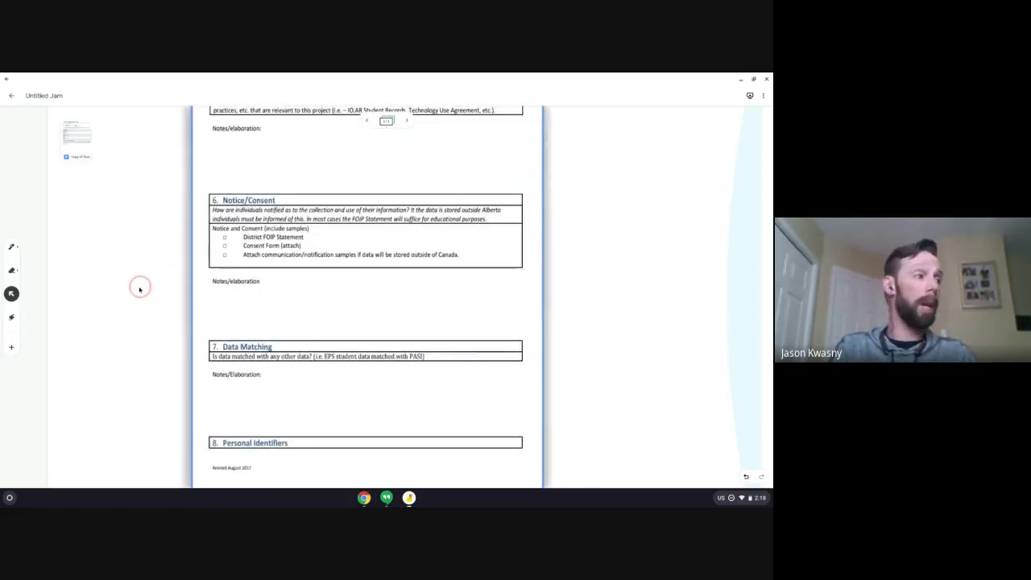
click(6, 247)
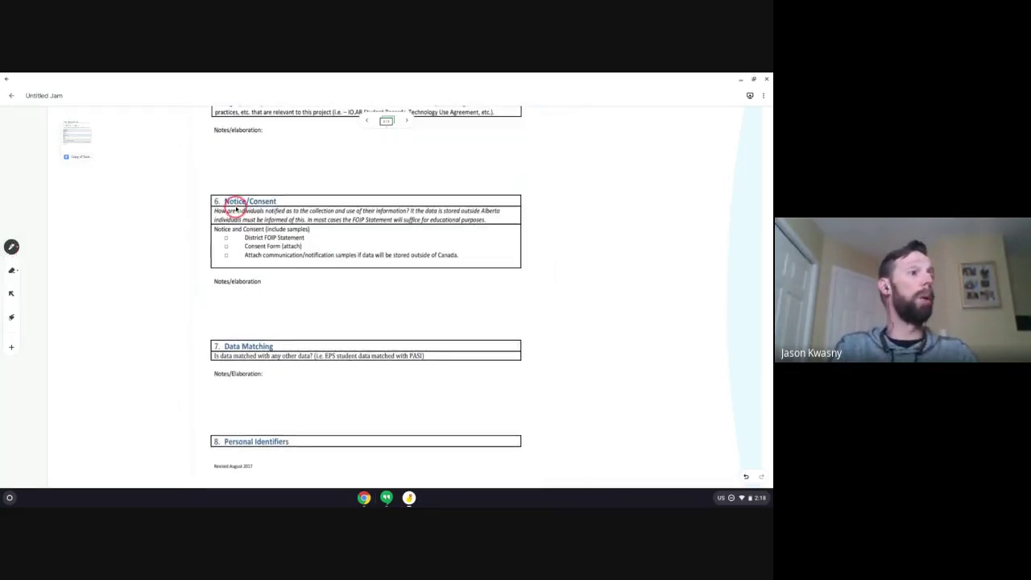
mouse_move(227, 188)
mouse_down()
mouse_move(207, 196)
mouse_move(214, 226)
mouse_move(277, 212)
mouse_move(271, 175)
mouse_move(214, 184)
mouse_up()
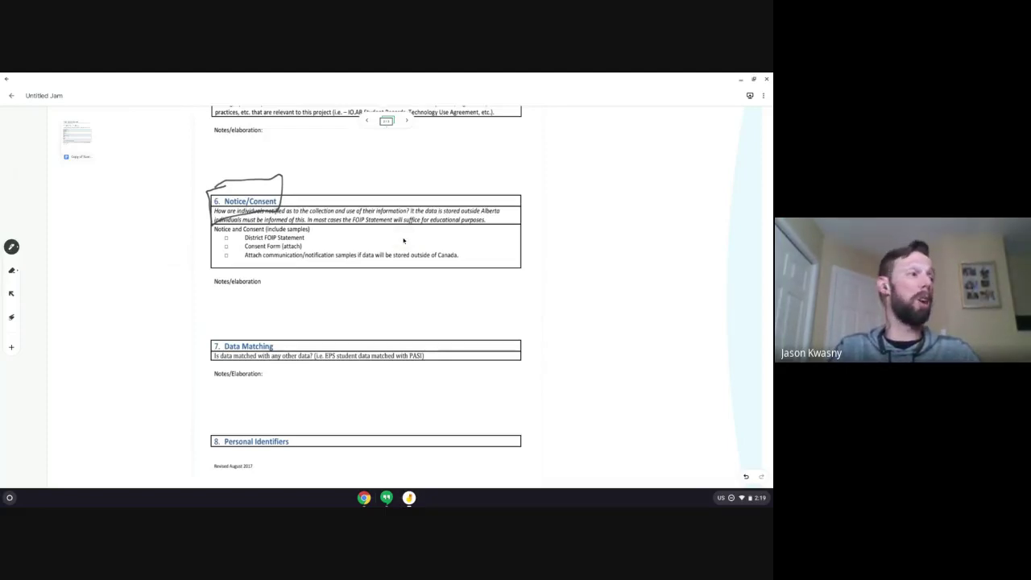
Shrink and move the extracted page away from the pen outline, and enlarge it again
click(12, 293)
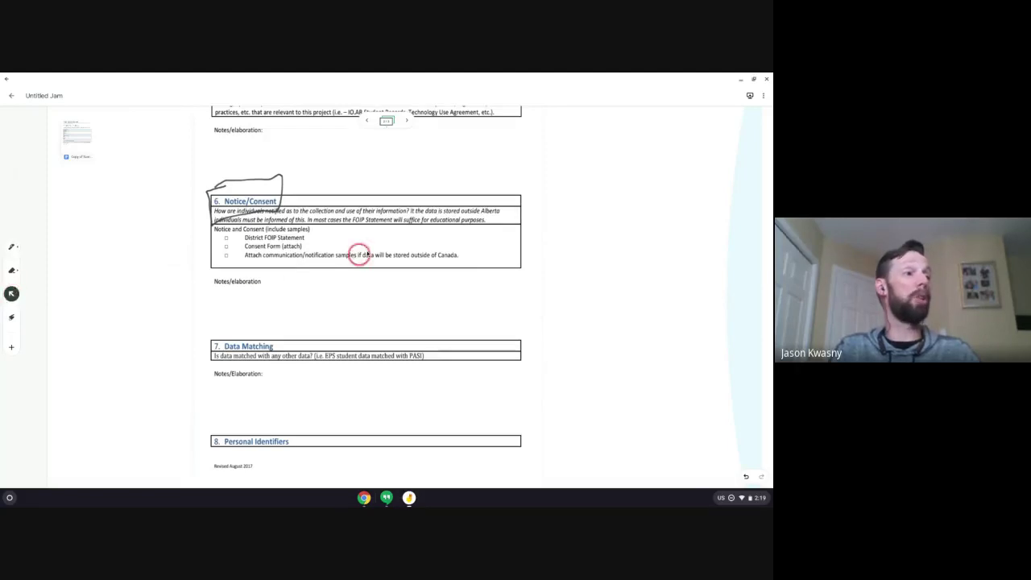
click(359, 255)
scroll(368, 250, down, 5)
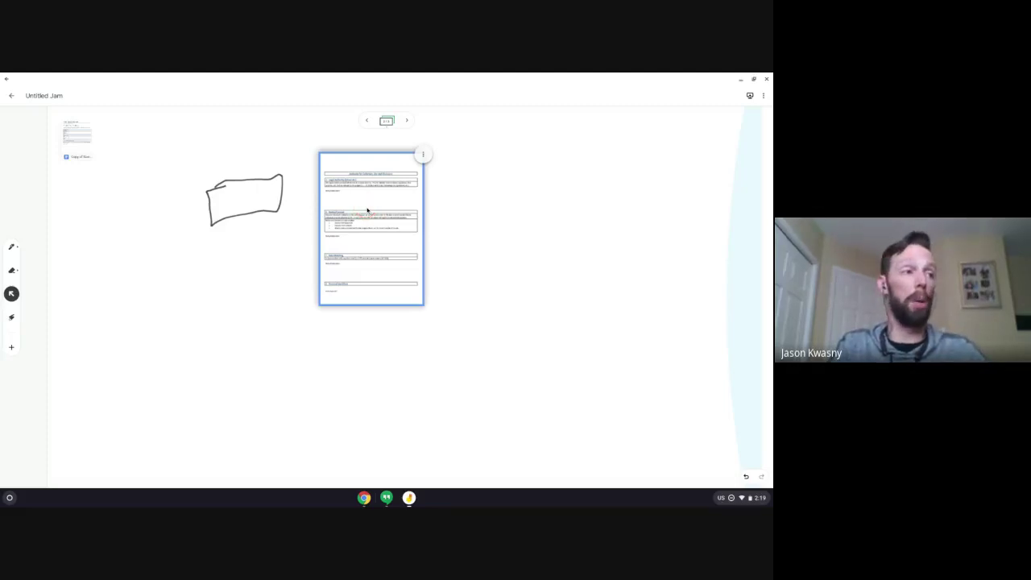
scroll(367, 207, up, 5)
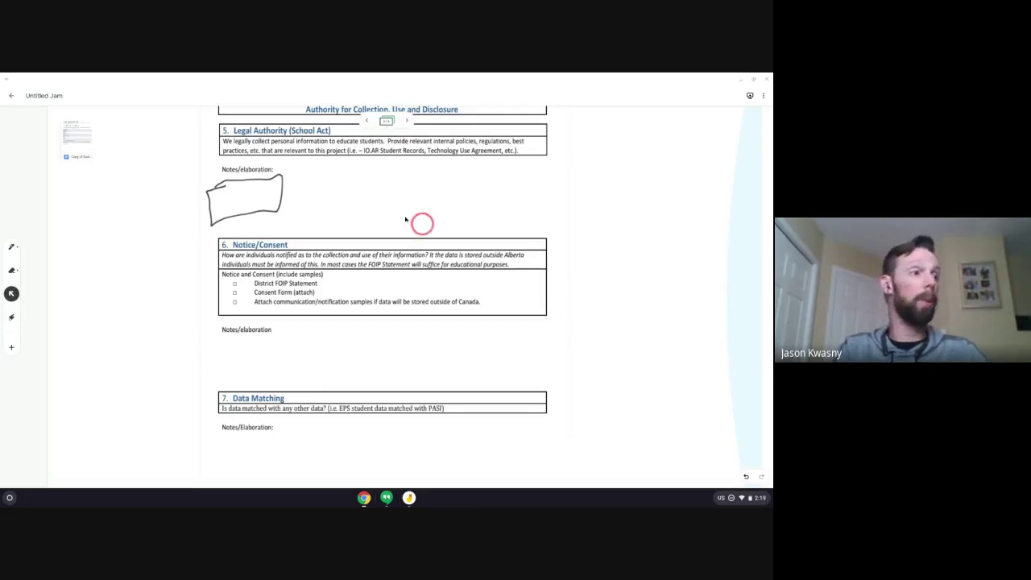
Delete the extracted page and the pen-drawn outline from the frame
mouse_move(352, 191)
mouse_down()
mouse_move(375, 382)
mouse_move(405, 507)
mouse_move(398, 484)
mouse_up()
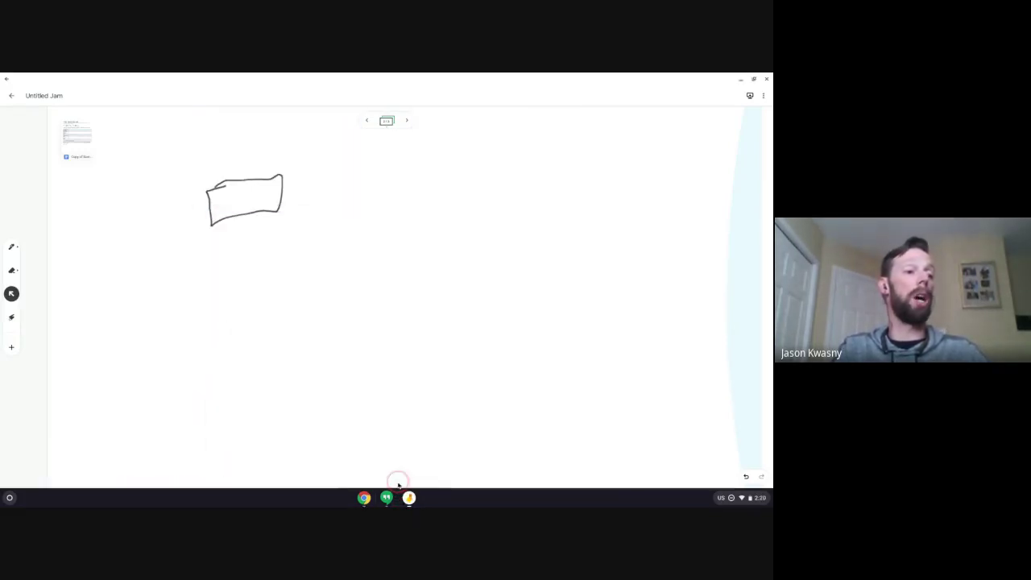
mouse_move(211, 153)
mouse_down()
mouse_move(233, 249)
mouse_move(295, 210)
mouse_move(207, 158)
mouse_up()
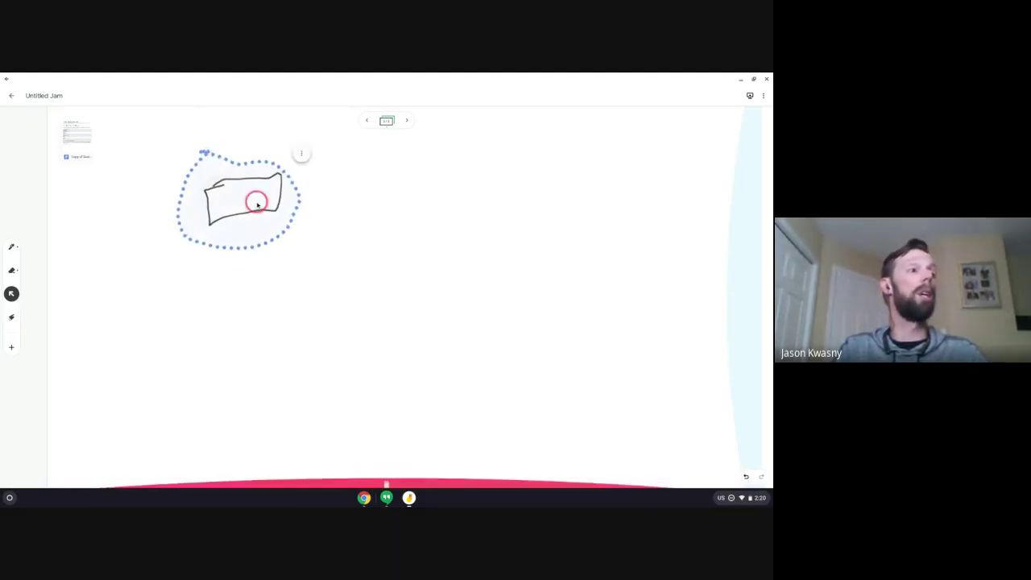
mouse_move(256, 201)
mouse_down()
mouse_move(385, 391)
mouse_move(394, 479)
mouse_up()
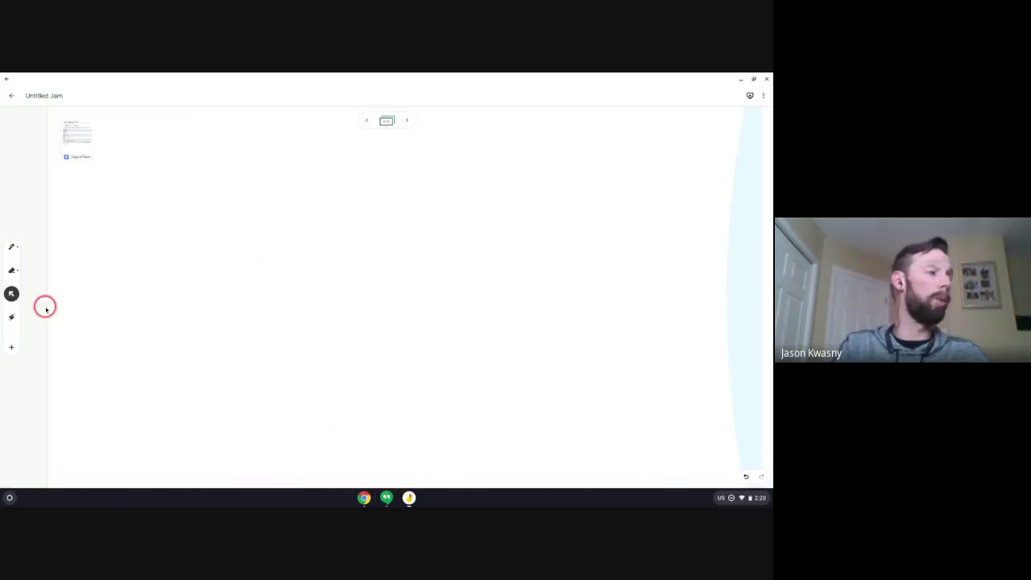
With the assistive shape drawing tool in black, draw two large overlapping circles side by side on the frame
click(12, 347)
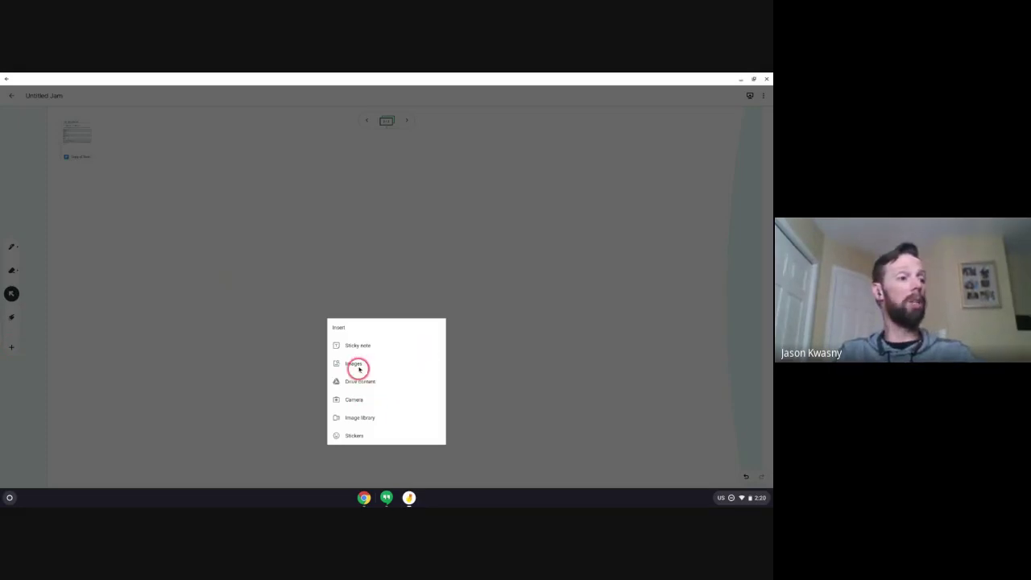
click(14, 251)
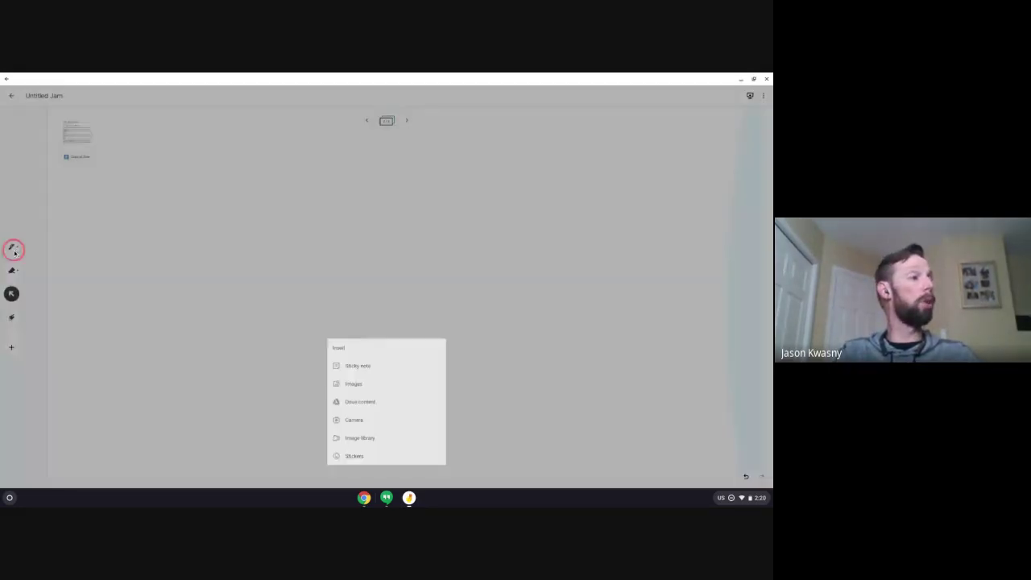
click(13, 249)
click(14, 246)
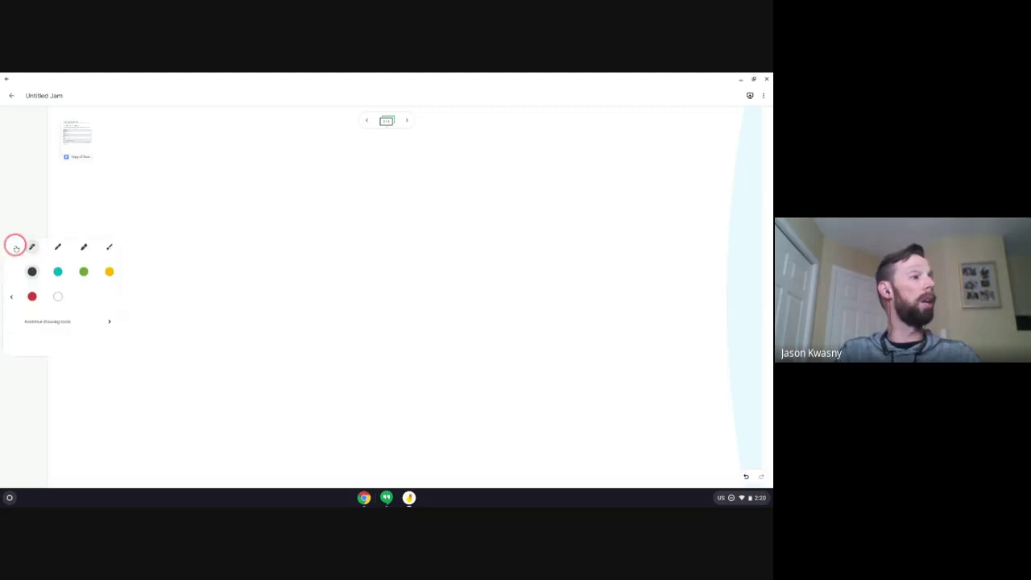
click(110, 321)
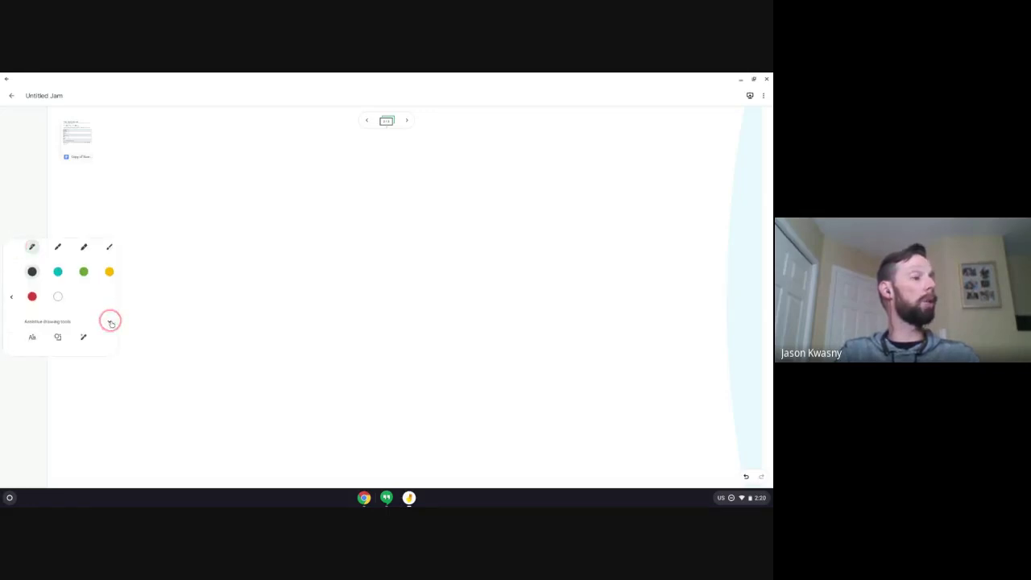
click(60, 338)
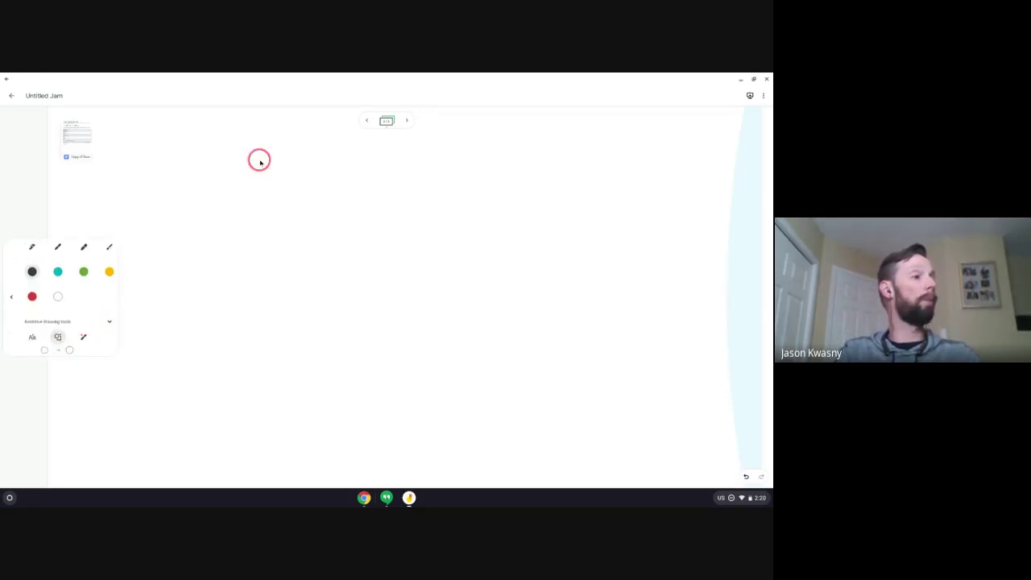
click(167, 203)
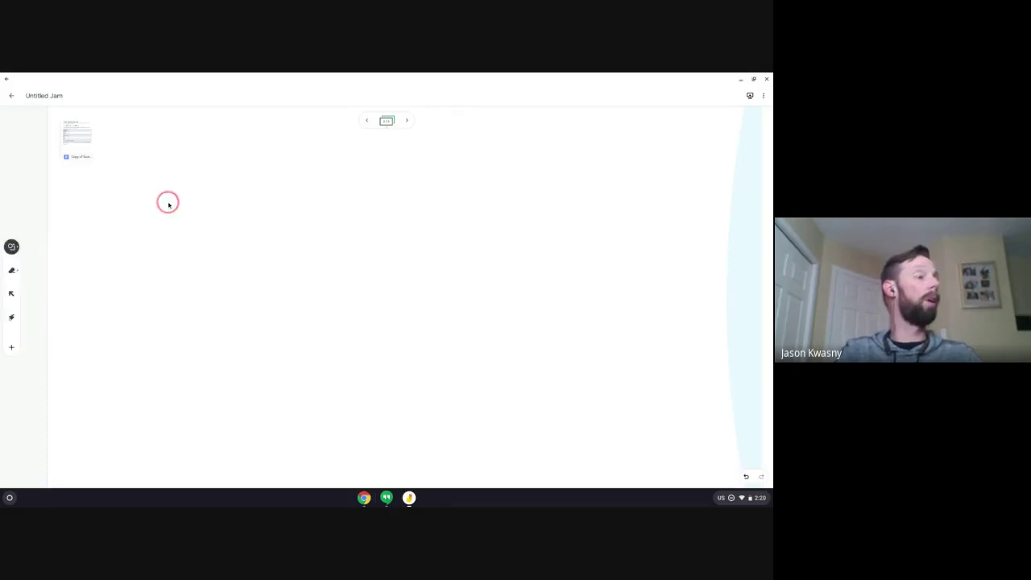
mouse_move(257, 160)
mouse_down()
mouse_move(189, 172)
mouse_move(149, 199)
mouse_move(115, 267)
mouse_move(168, 394)
mouse_move(256, 396)
mouse_move(300, 335)
mouse_move(322, 224)
mouse_move(287, 182)
mouse_move(249, 165)
mouse_up()
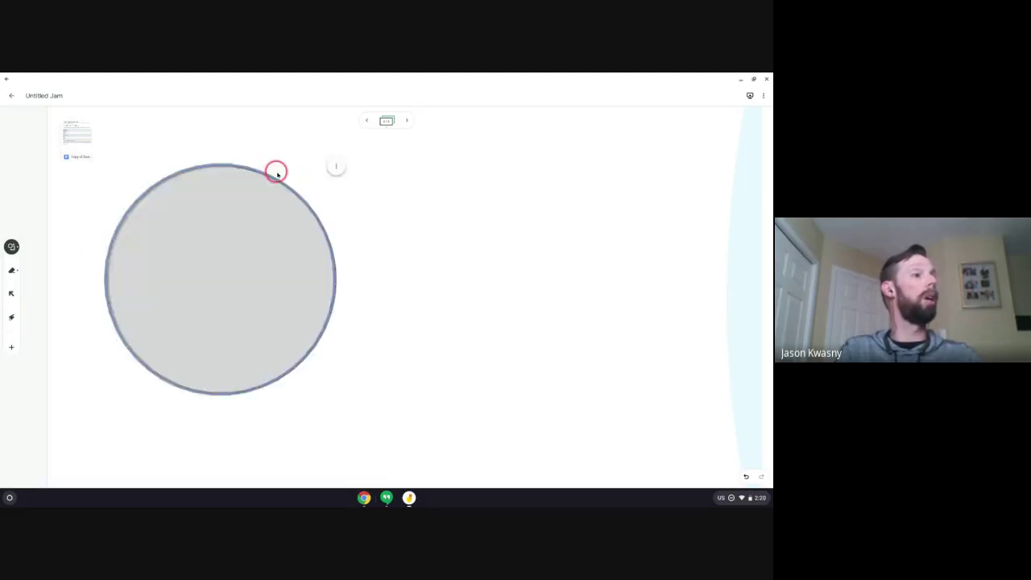
mouse_move(410, 182)
mouse_down()
mouse_move(306, 215)
mouse_move(288, 352)
mouse_move(423, 389)
mouse_move(476, 287)
mouse_move(445, 190)
mouse_move(400, 186)
mouse_up()
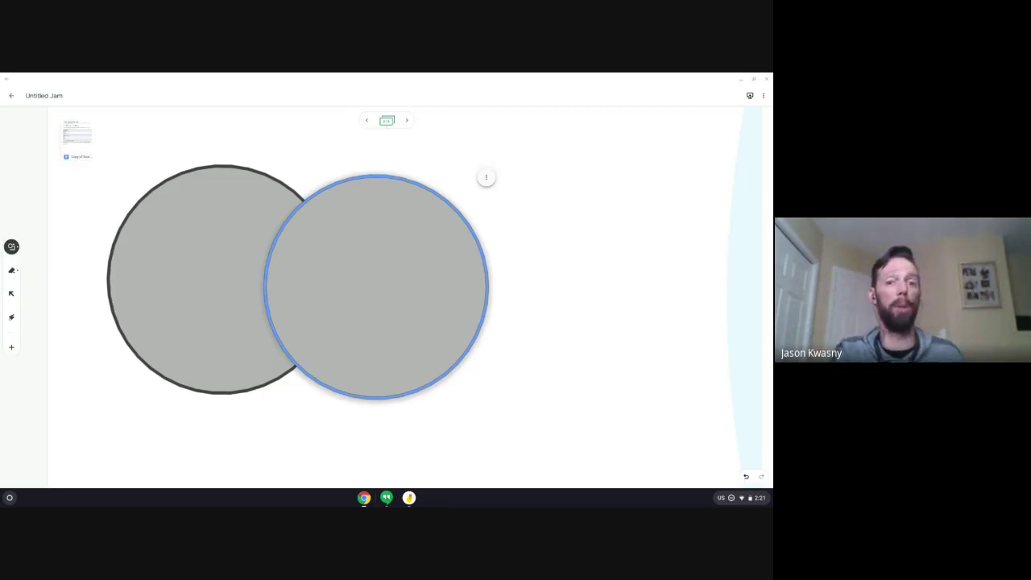
Recolour the "This is a note" sticky note pink and move it below the "This is important" note in the first circle
click(544, 305)
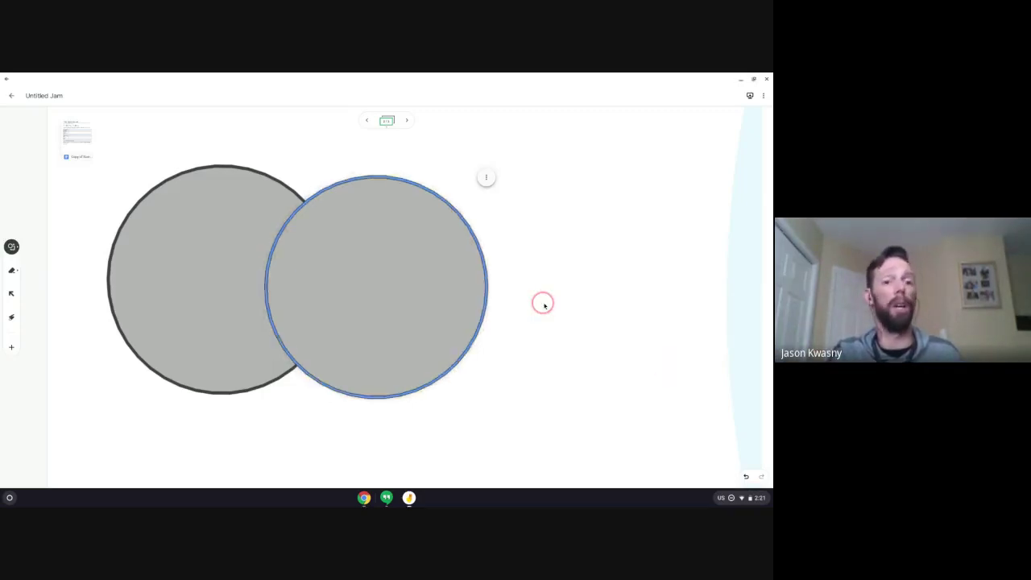
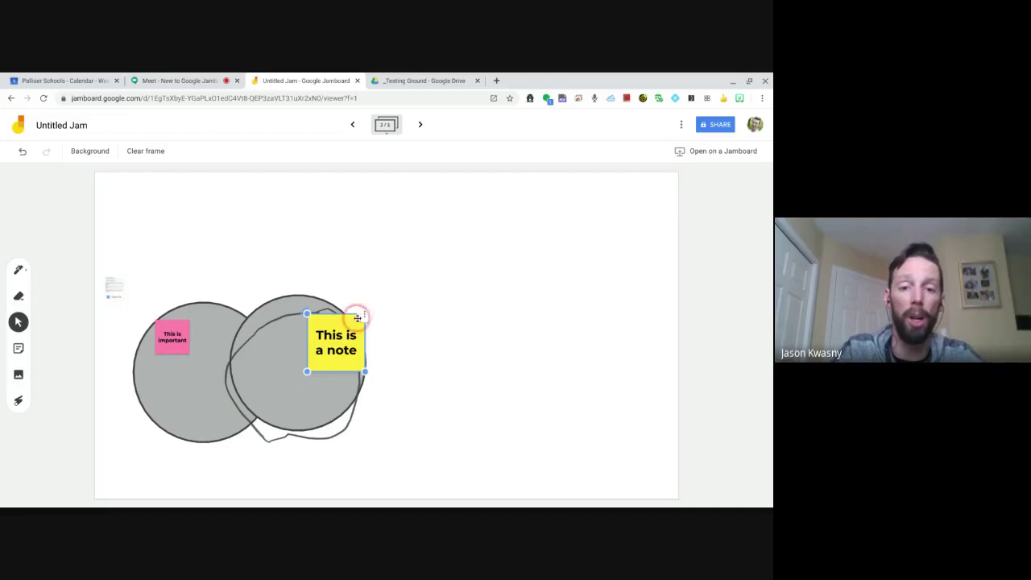
click(364, 315)
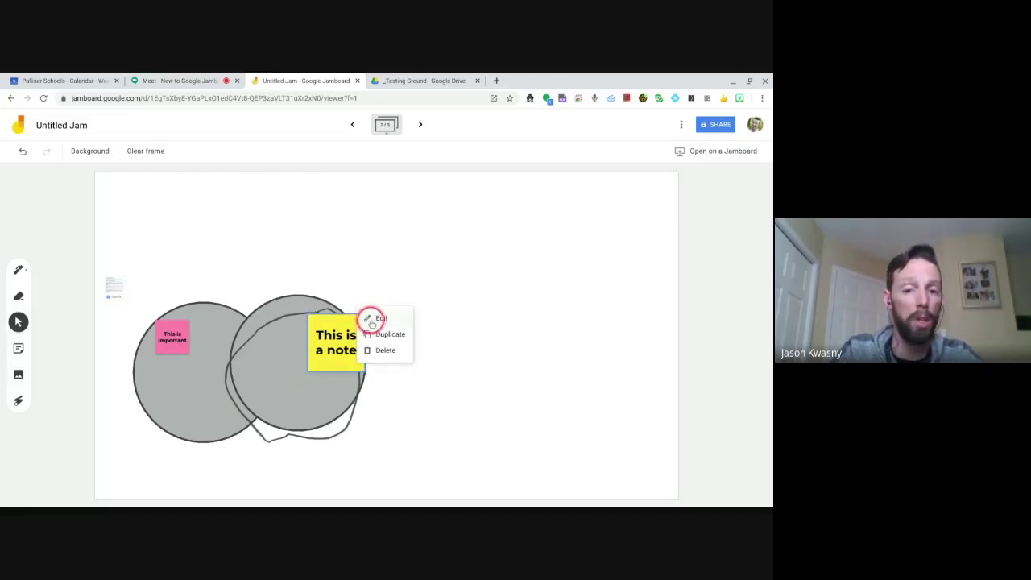
click(378, 318)
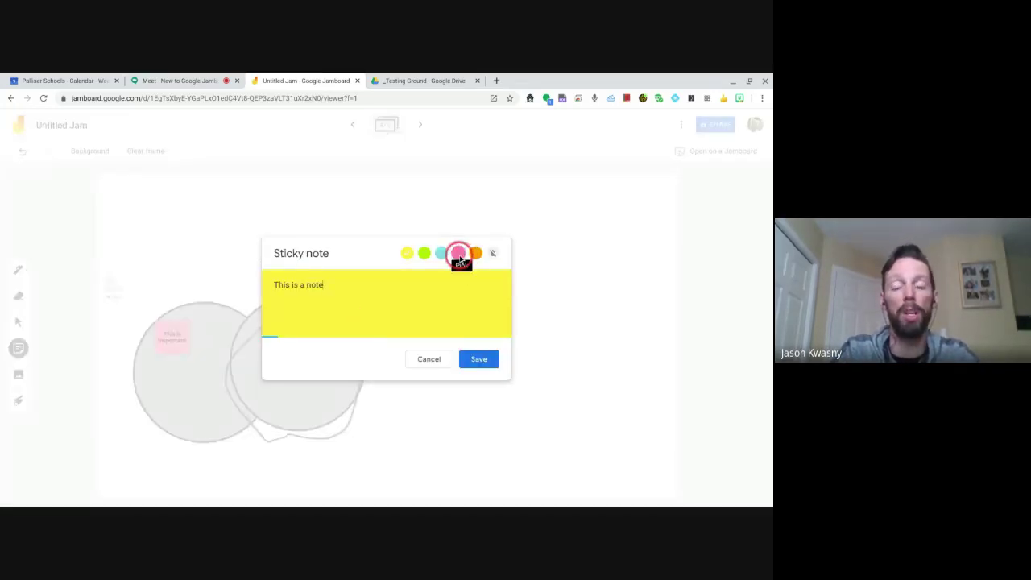
click(458, 255)
click(478, 360)
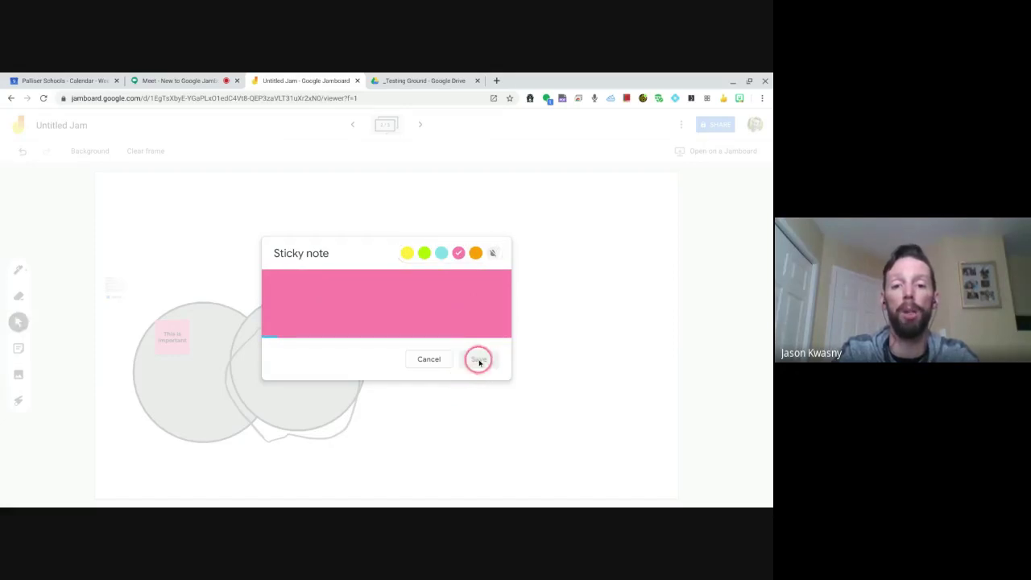
drag(334, 329, 175, 369)
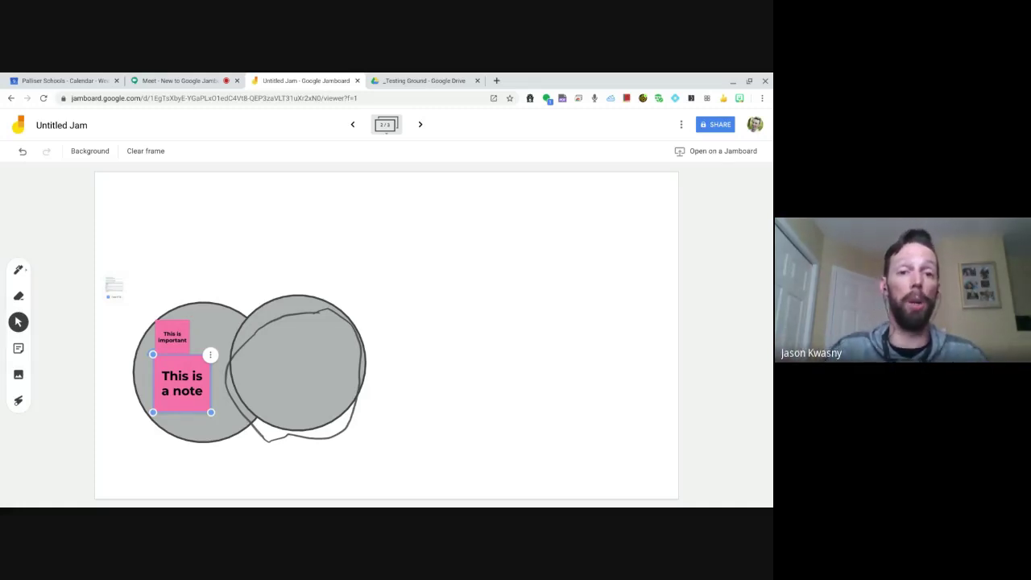
click(207, 143)
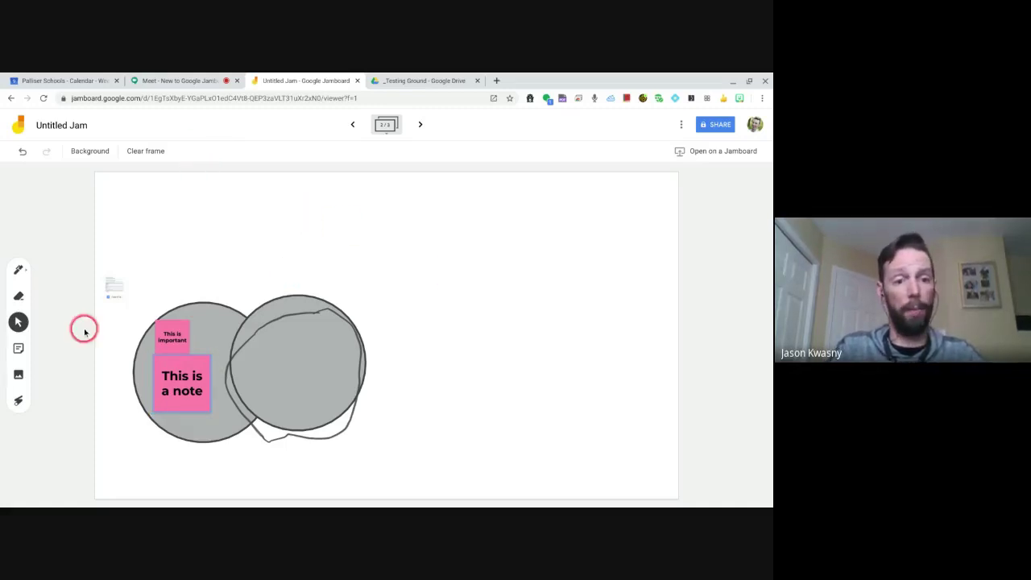
Insert the white sports car with open doors from a Google image search for "cars" and move it to the frame's upper-right area
click(18, 374)
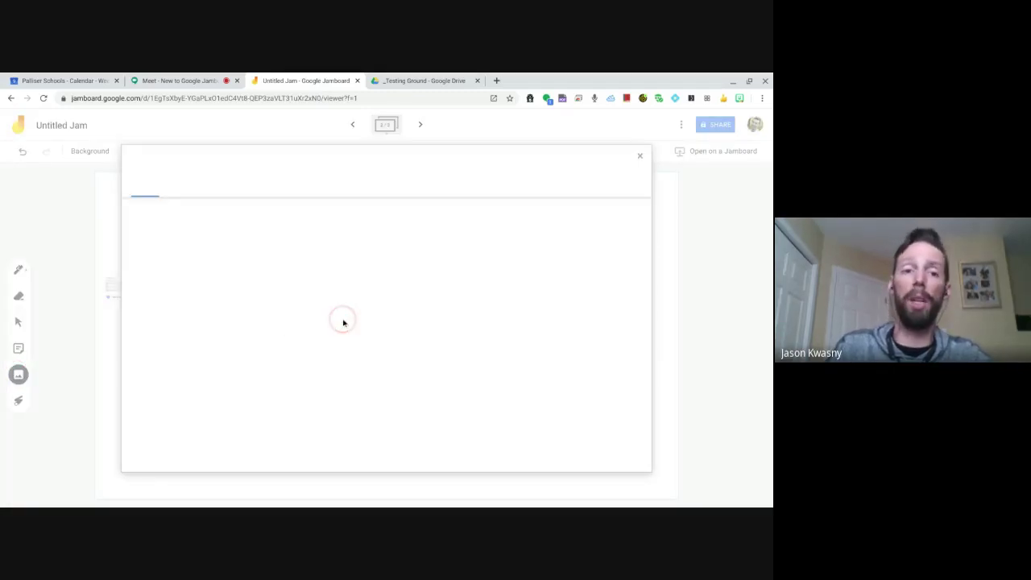
click(203, 182)
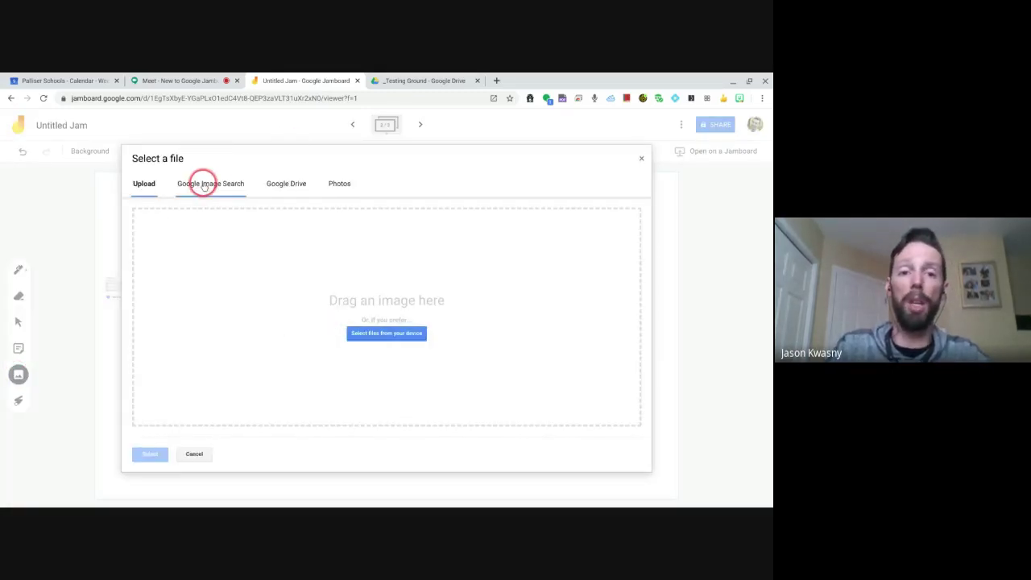
click(197, 216)
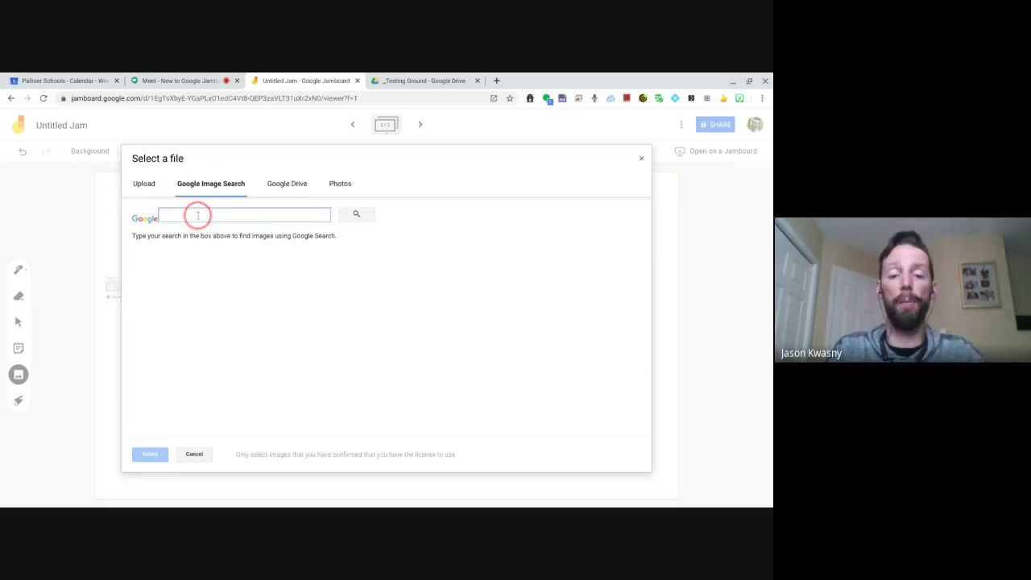
text(dars)
key(Return)
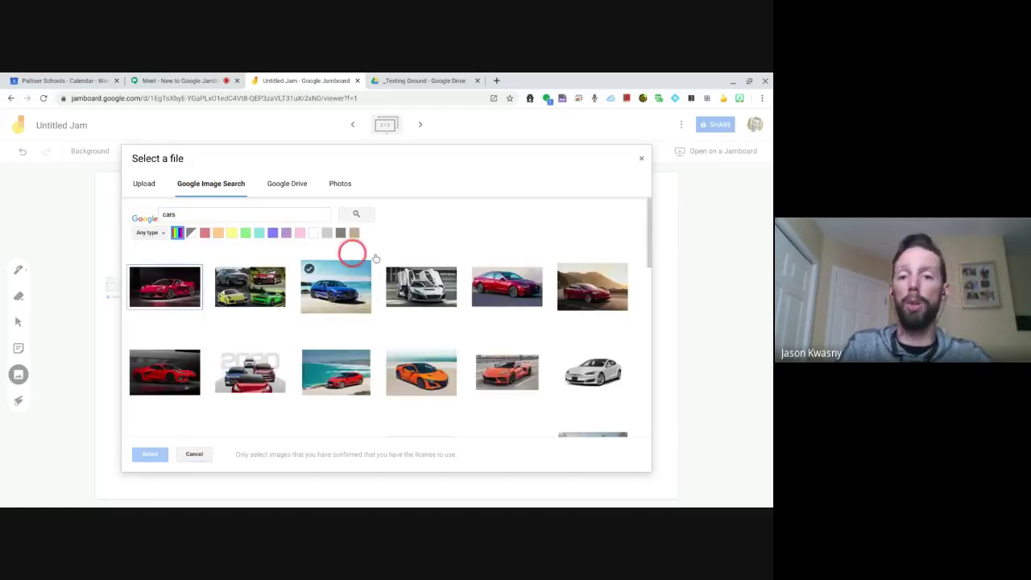
click(446, 283)
click(445, 283)
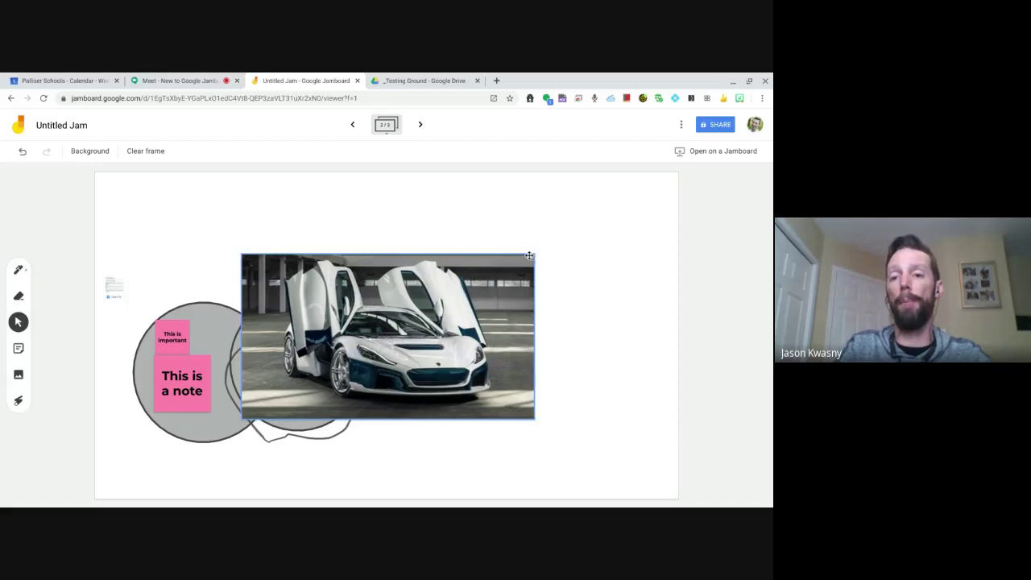
drag(446, 284, 571, 223)
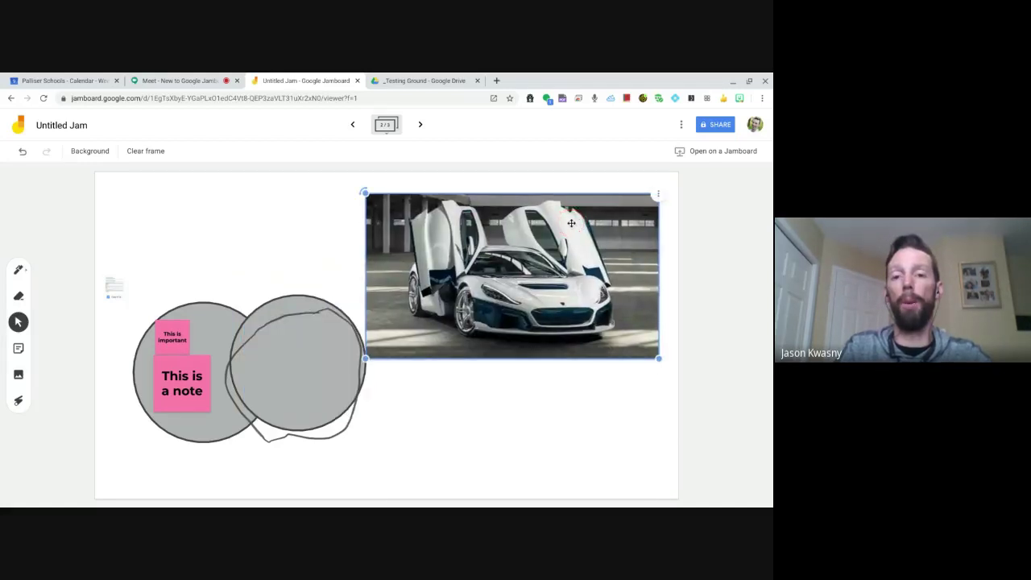
click(237, 290)
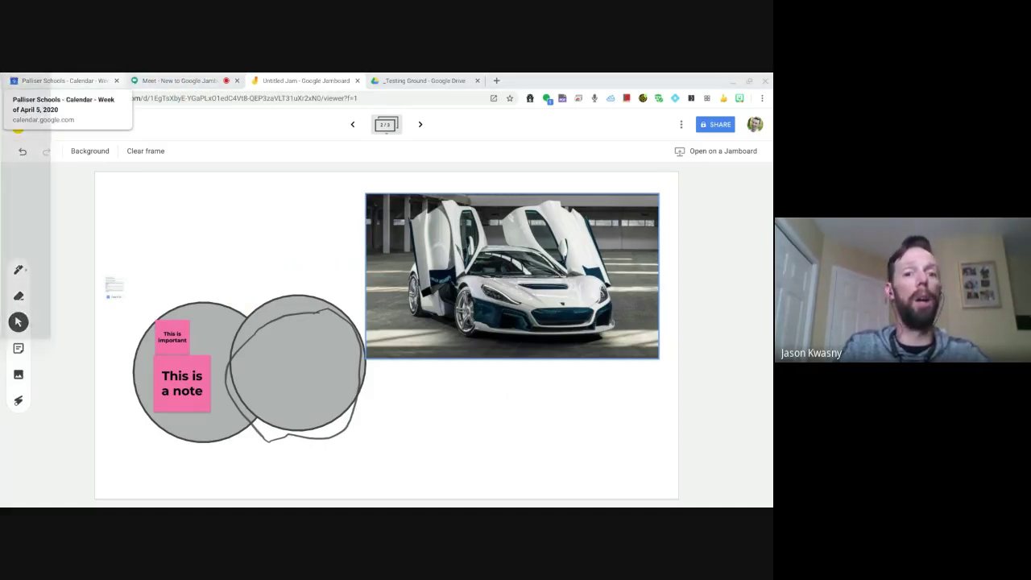
Switch to the Jamboard app, maximize its window and search for images of "cars" to insert
drag(164, 186, 245, 99)
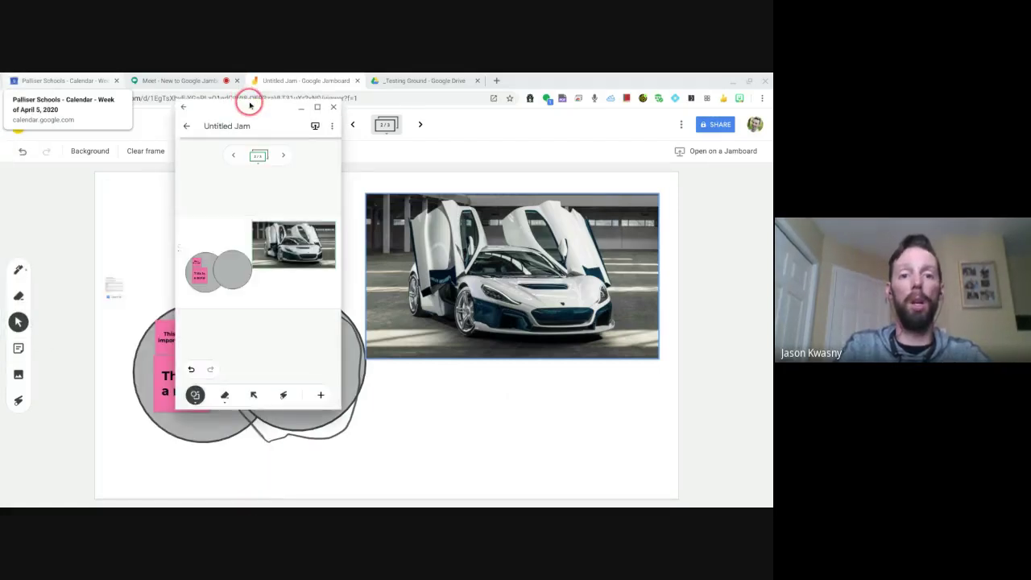
double_click(247, 101)
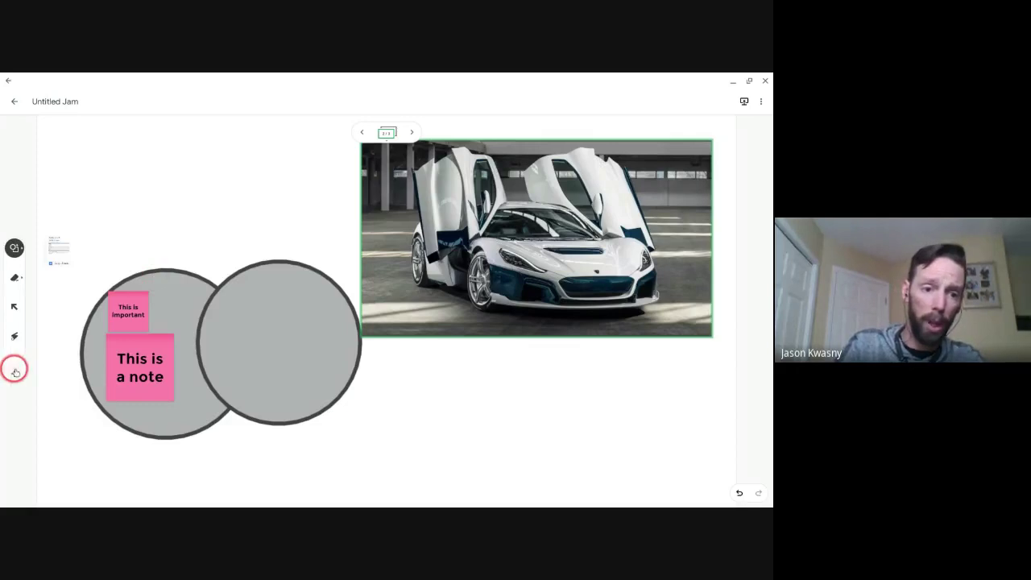
click(14, 371)
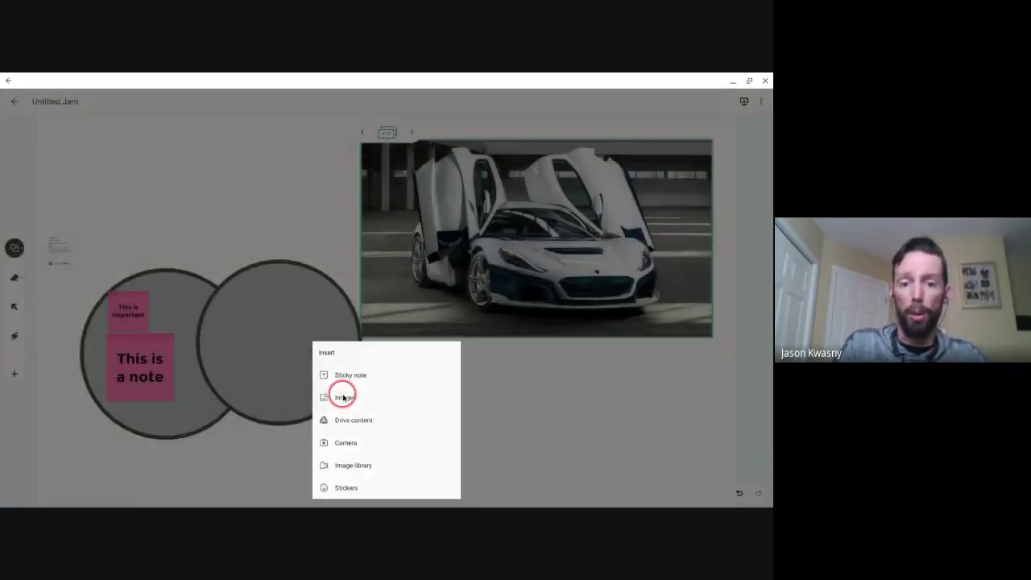
click(344, 394)
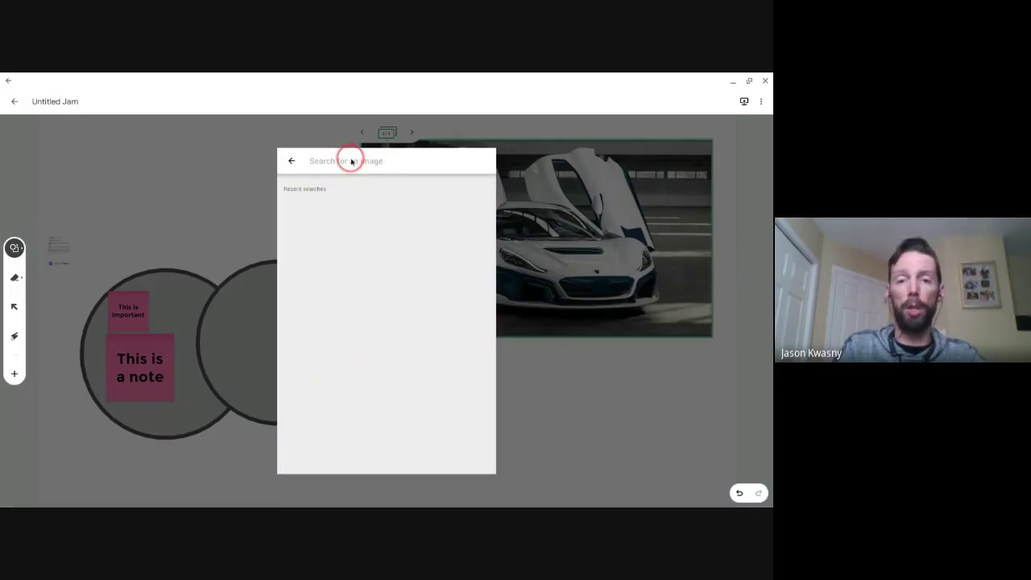
text(cars)
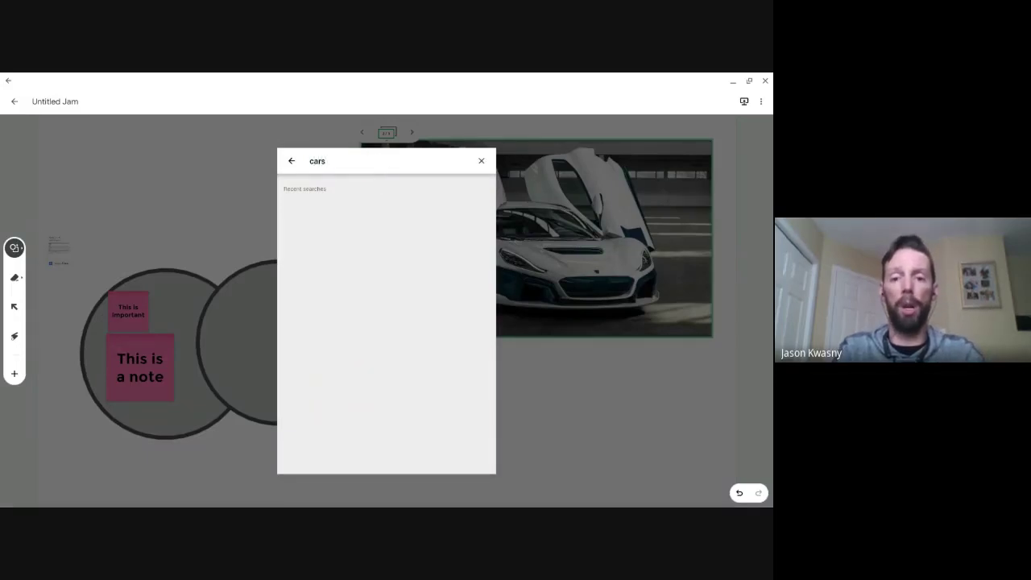
key(Return)
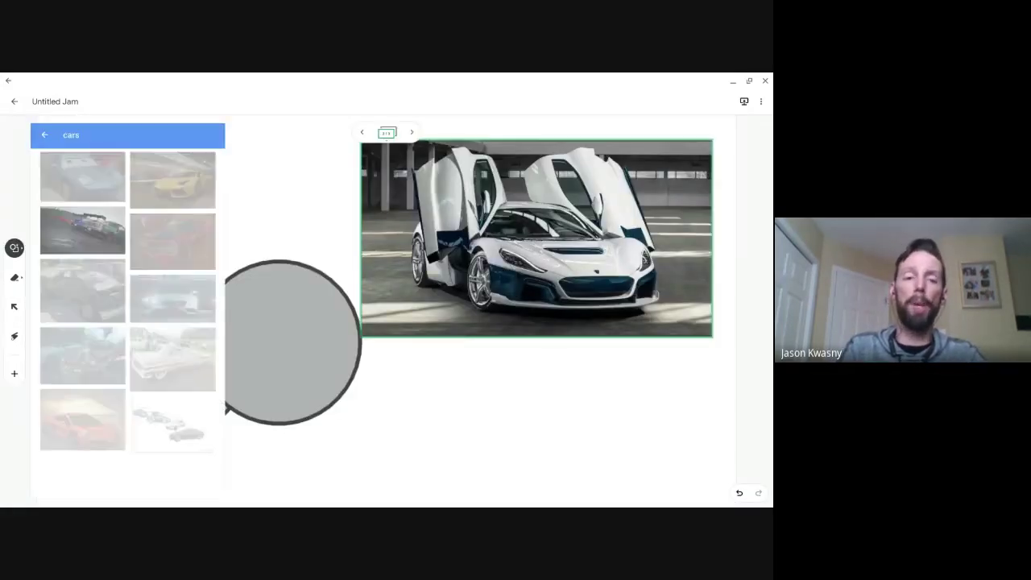
Place the steering wheel and dashboard picture from the image results below the white car and close the image search
scroll(115, 216, down, 10)
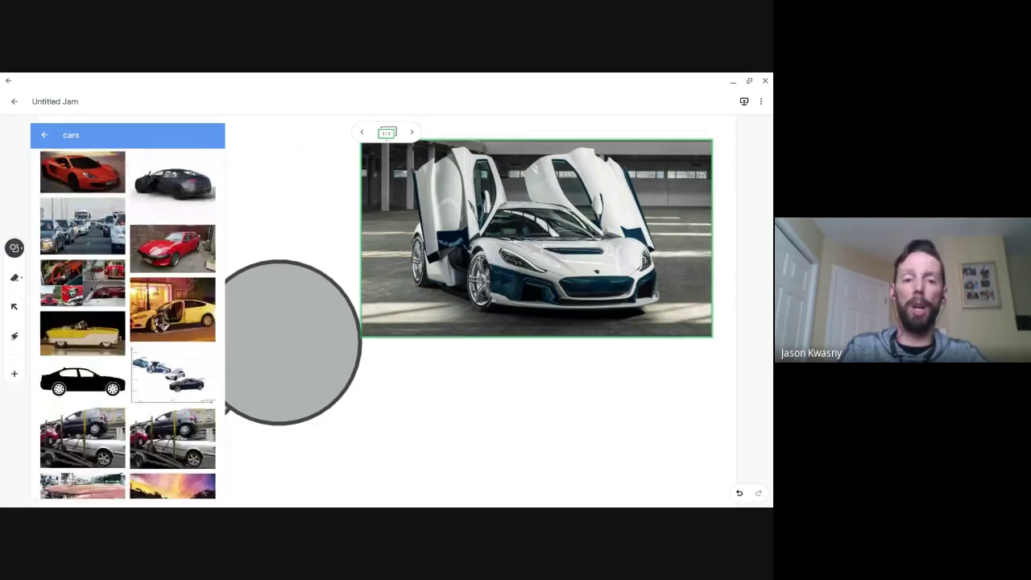
scroll(116, 216, down, 5)
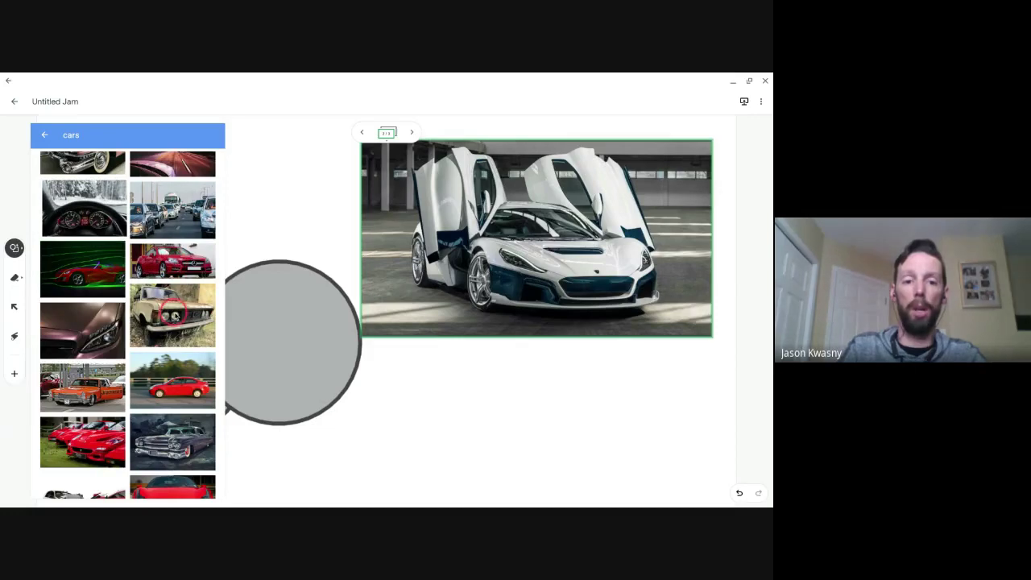
drag(174, 321, 500, 411)
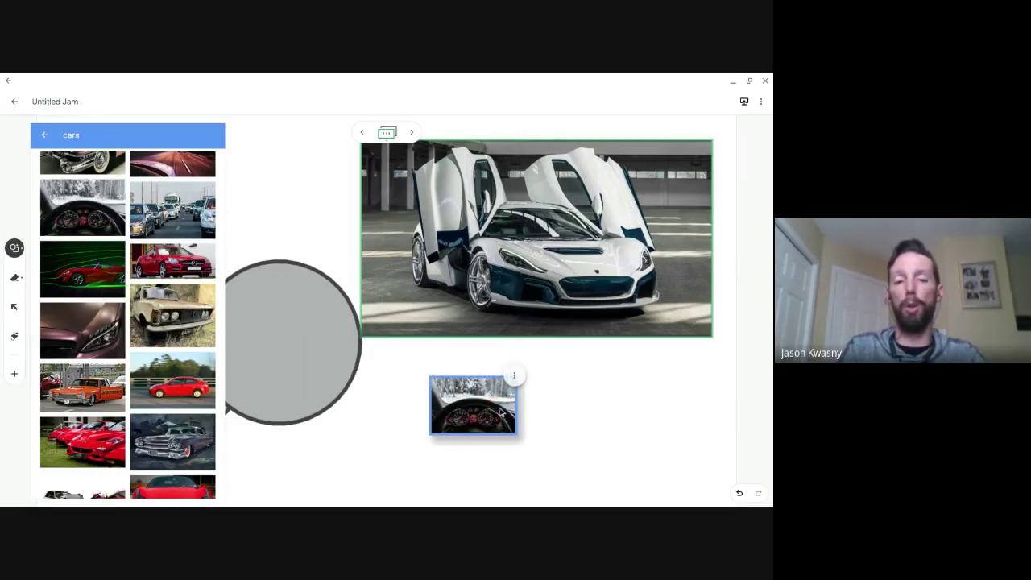
click(47, 137)
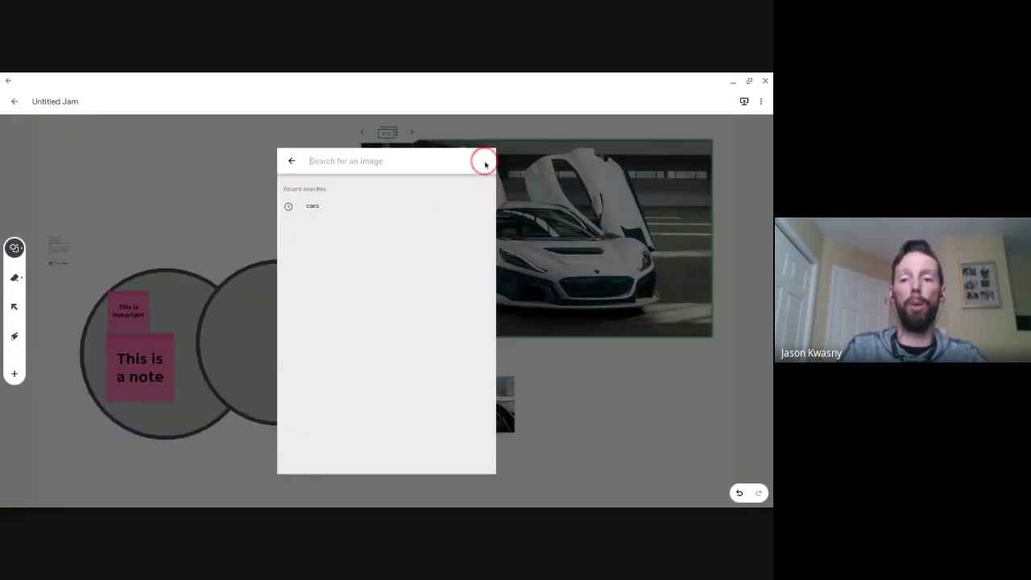
click(290, 162)
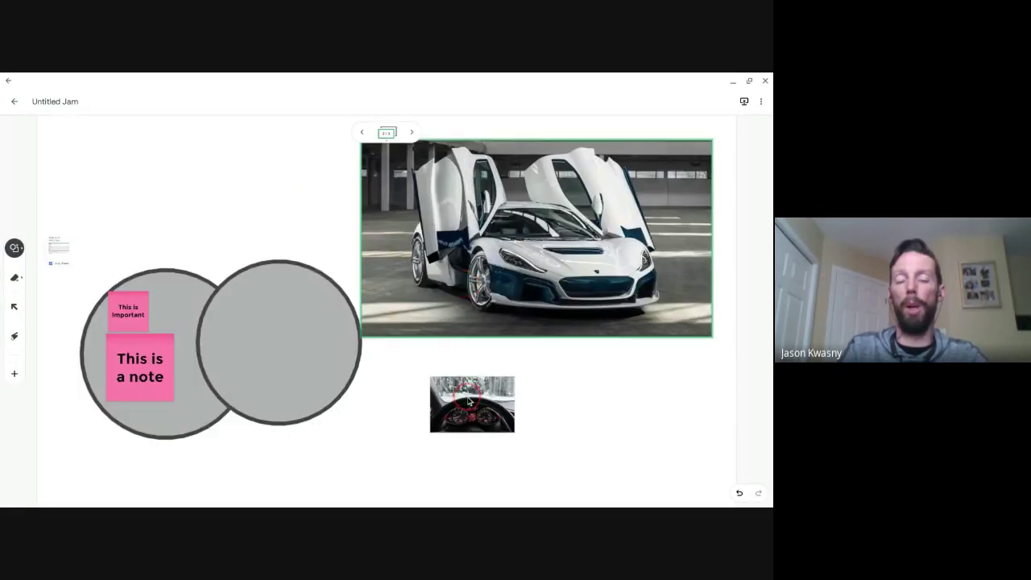
Enlarge the dashboard picture until it overlaps the white car, and return to the web version of the jam
click(14, 306)
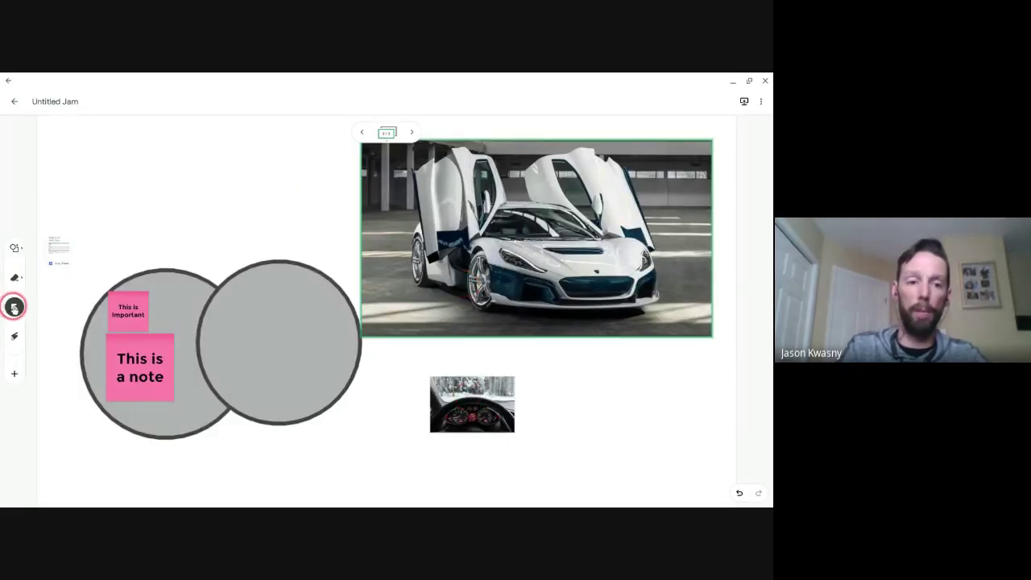
click(482, 393)
drag(482, 391, 423, 234)
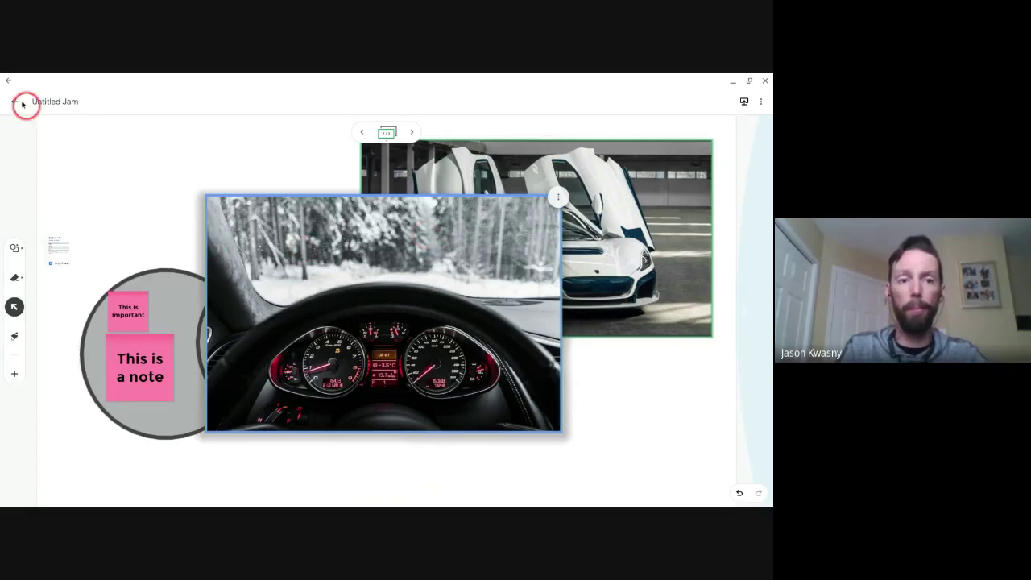
click(729, 83)
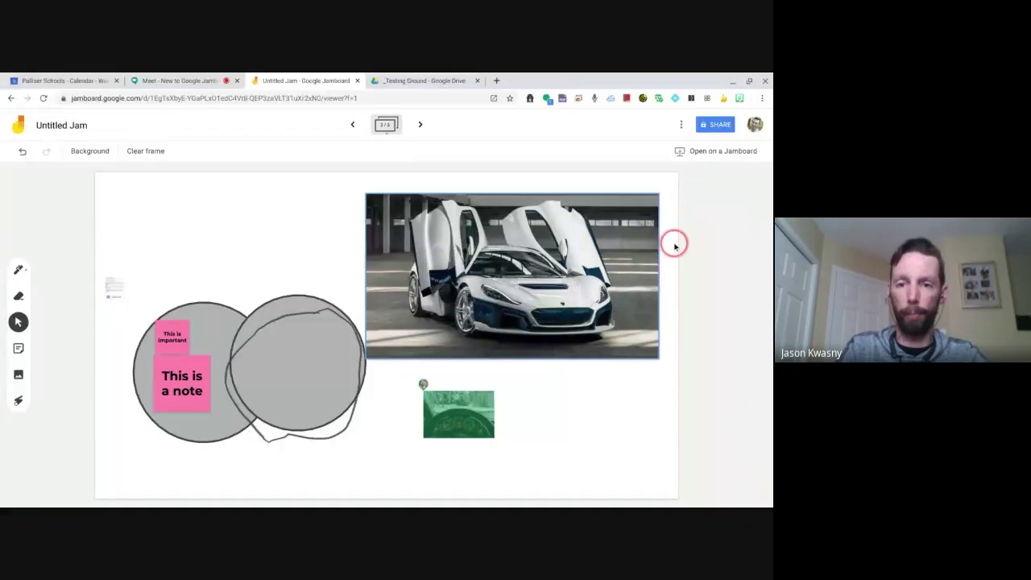
Add two blank frames after the second frame of the jam and open the third frame for editing
click(208, 81)
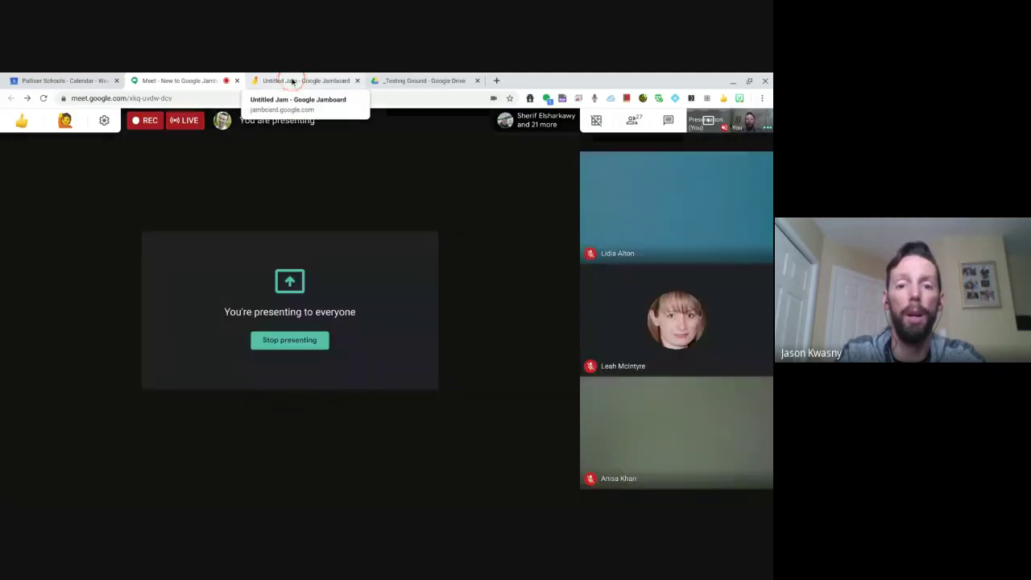
click(292, 81)
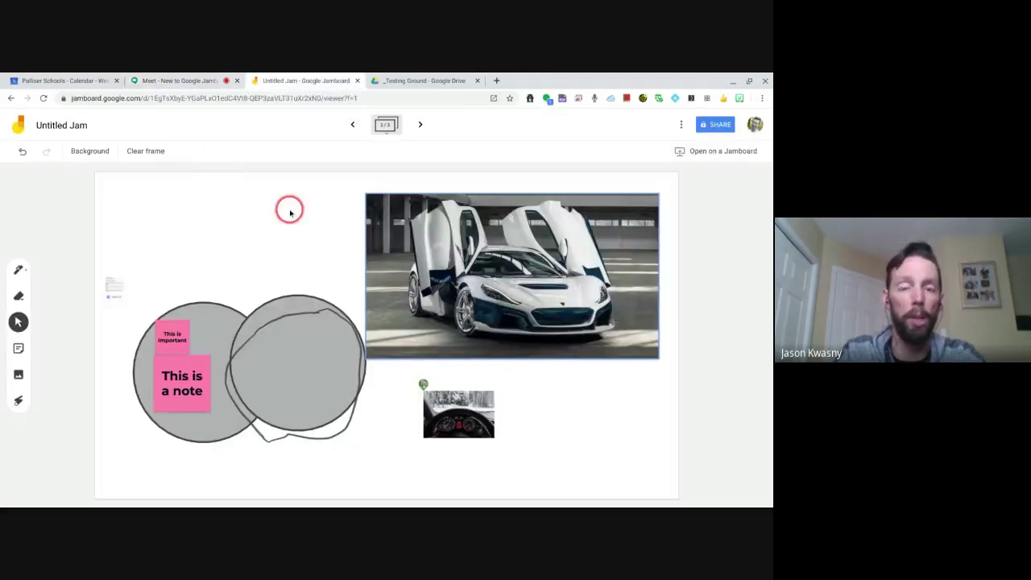
click(389, 122)
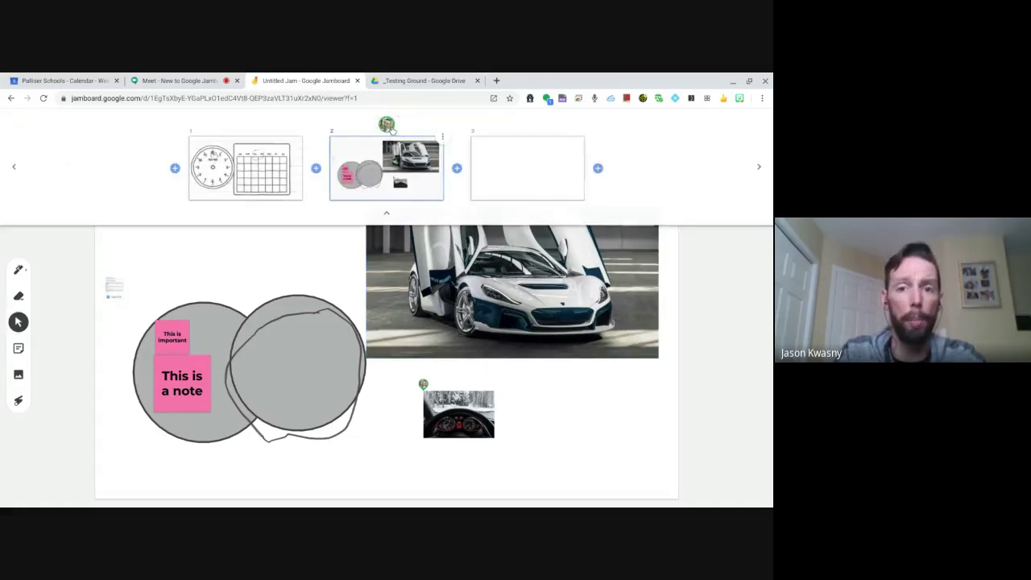
click(456, 170)
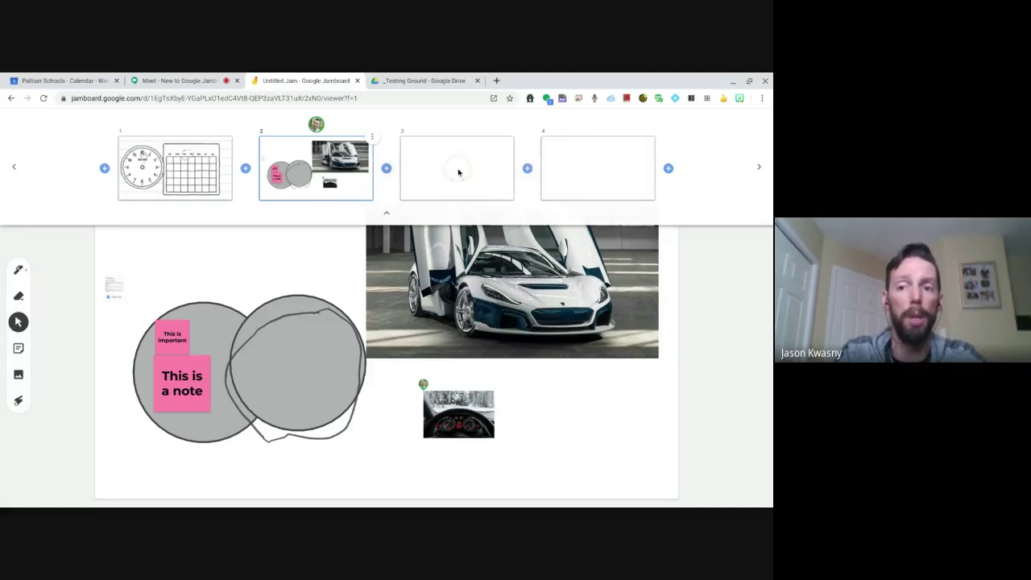
click(527, 168)
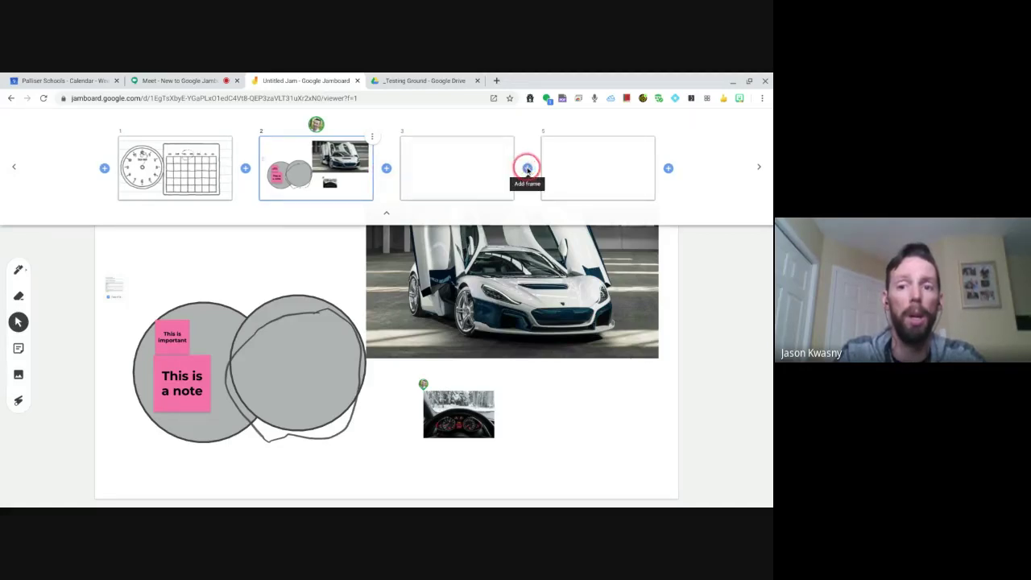
click(416, 172)
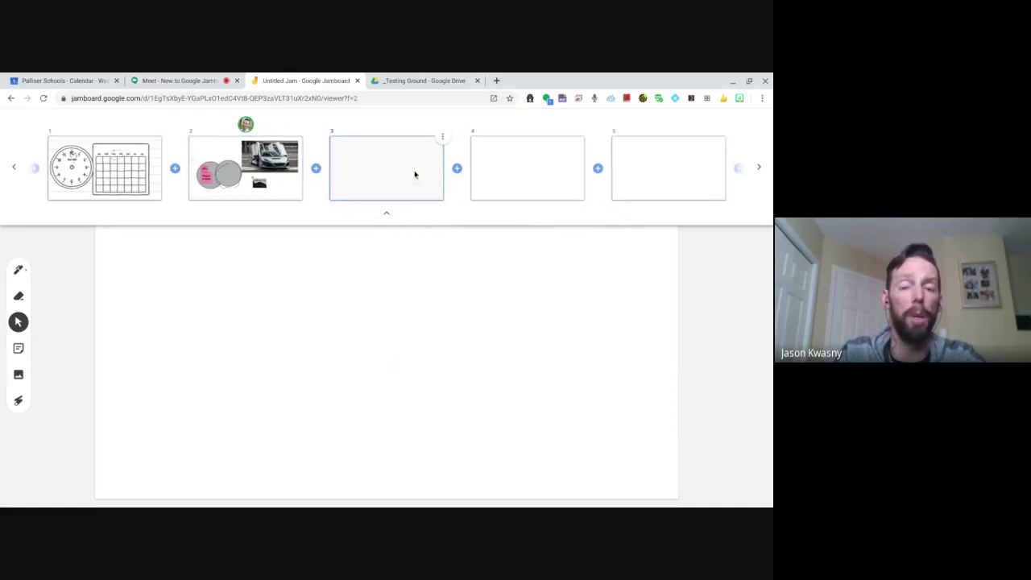
click(369, 352)
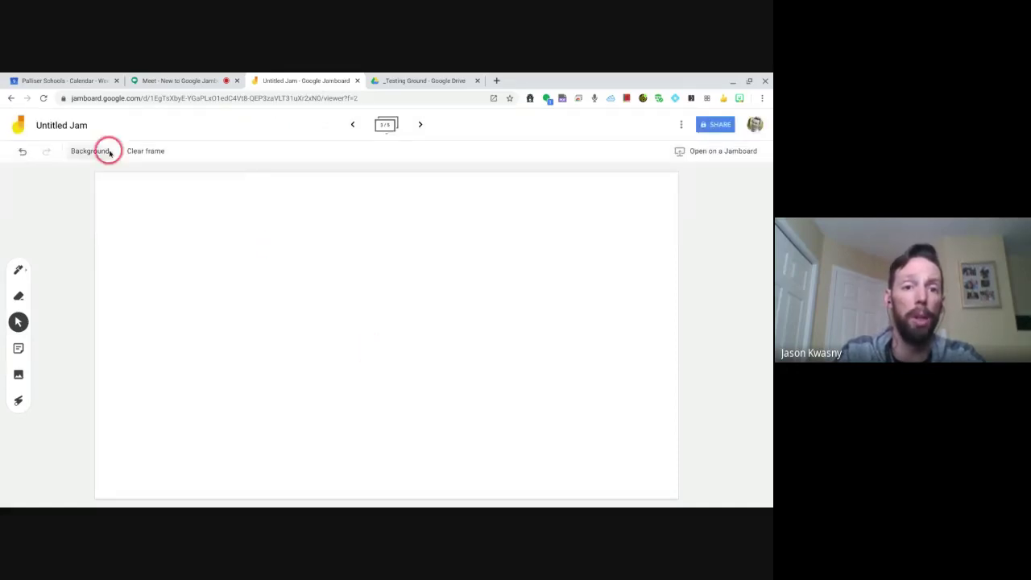
Give the third frame a grid background and the fourth frame a lined background
click(84, 149)
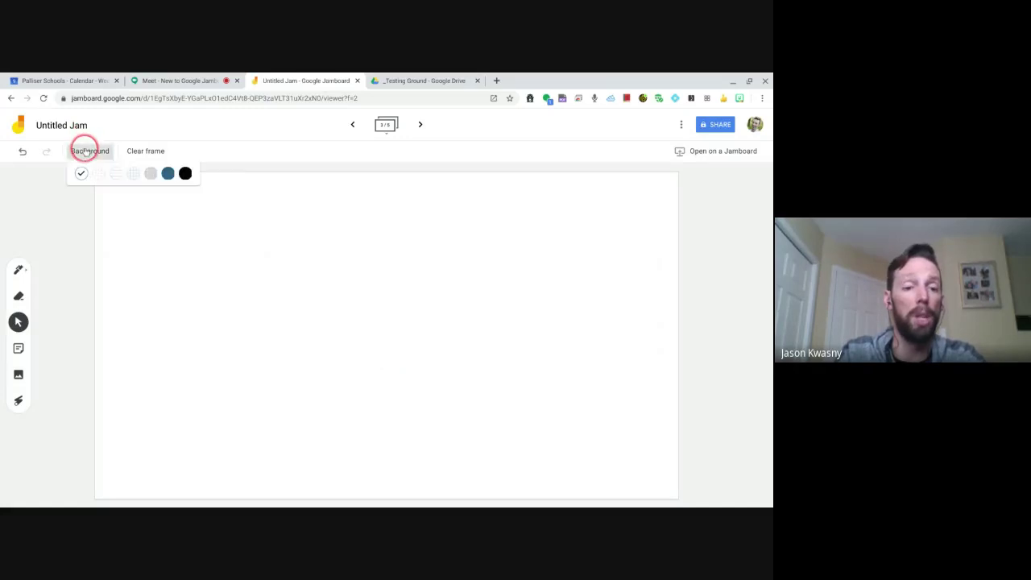
click(130, 175)
click(389, 127)
click(499, 168)
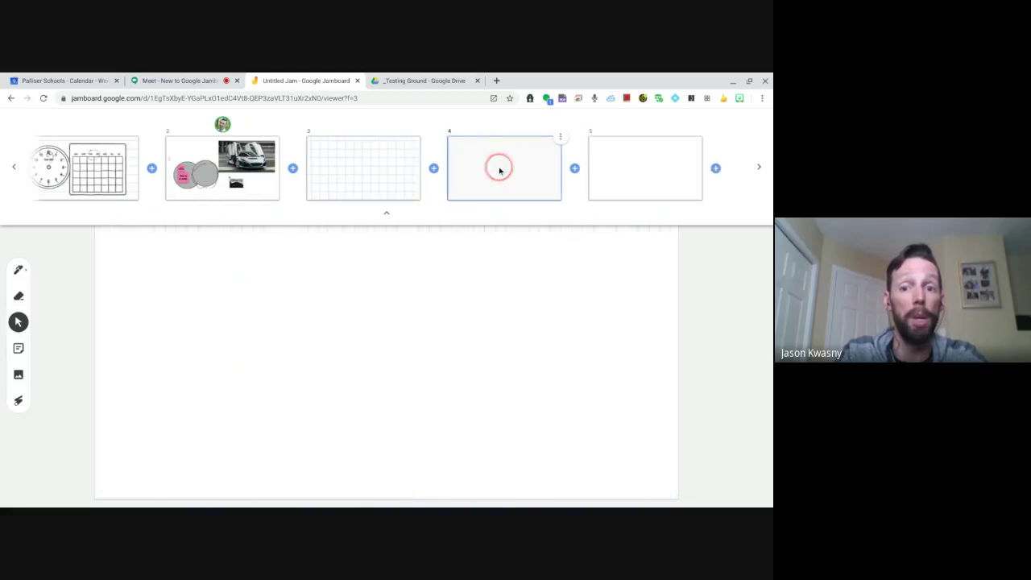
click(279, 307)
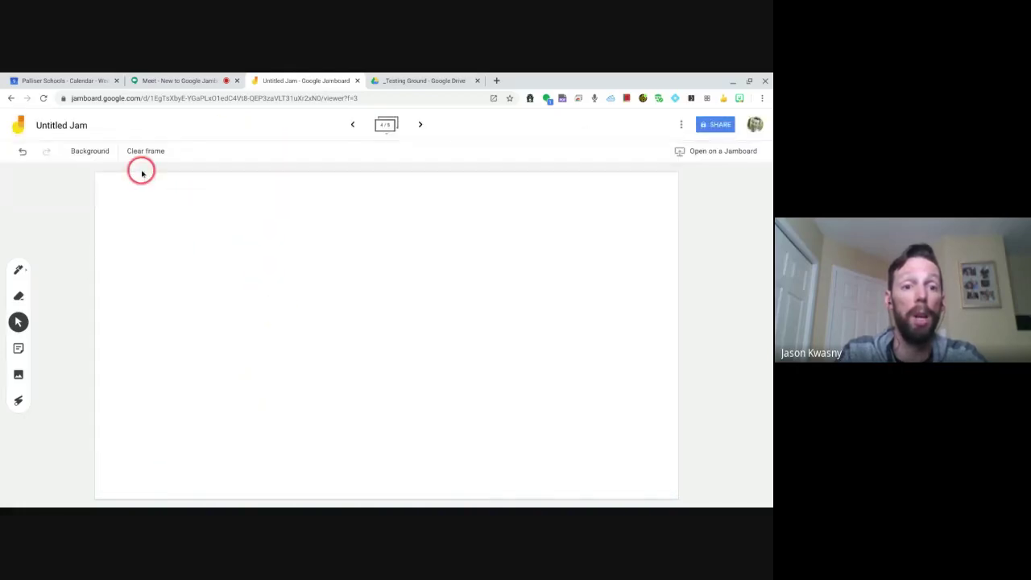
click(102, 155)
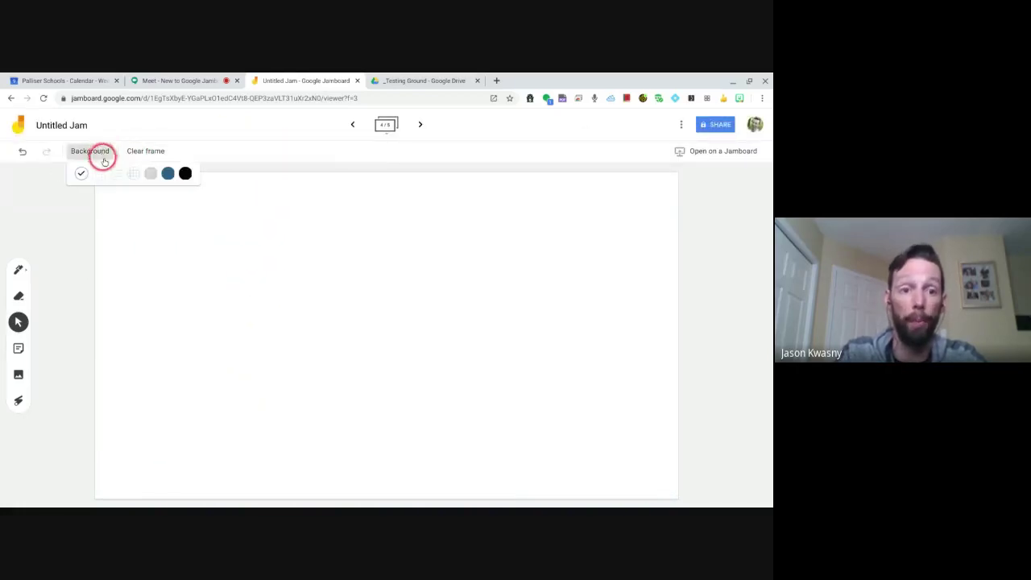
click(118, 173)
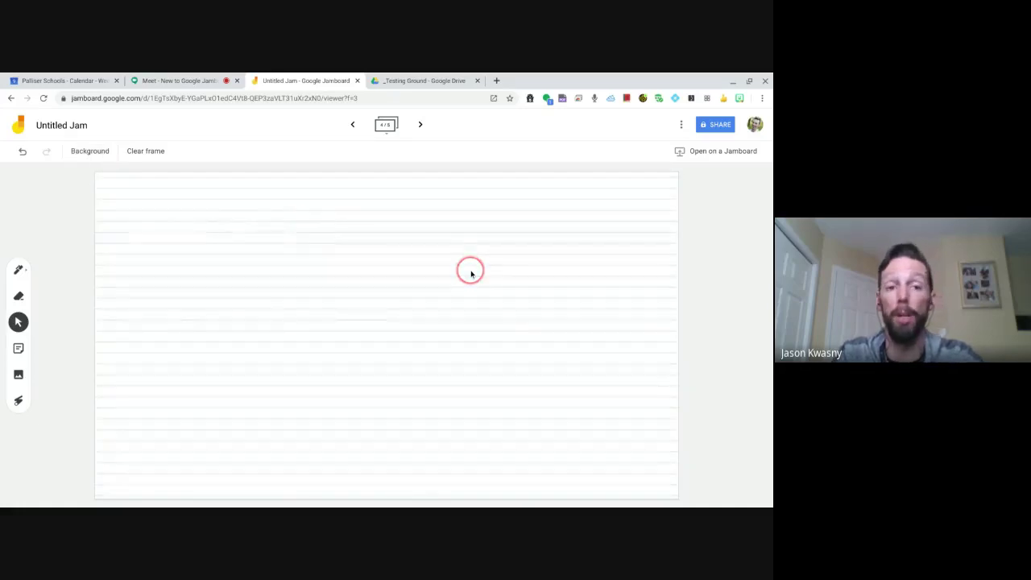
Open the first frame with the clock and calendar and clear everything from it
click(137, 156)
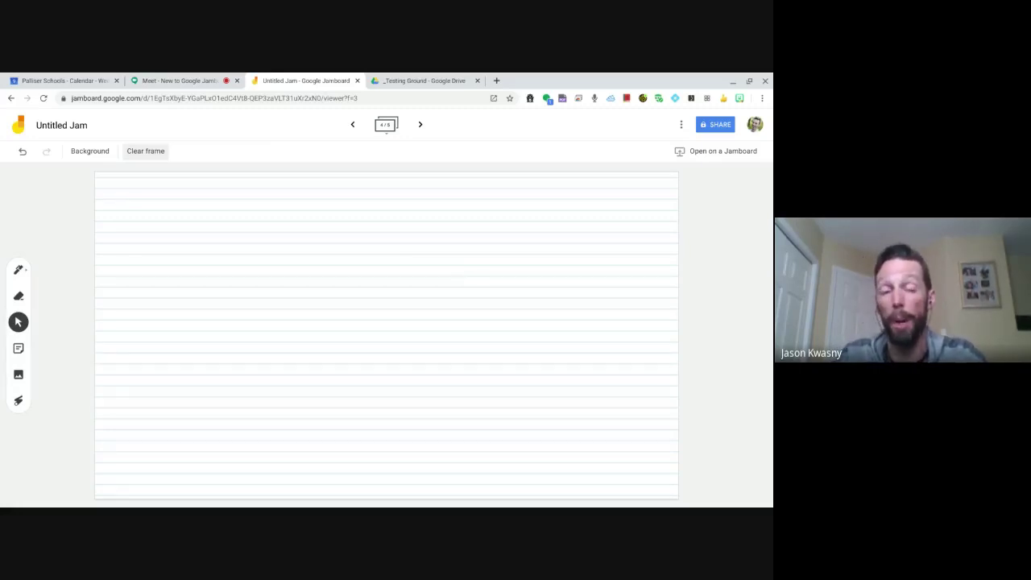
click(385, 125)
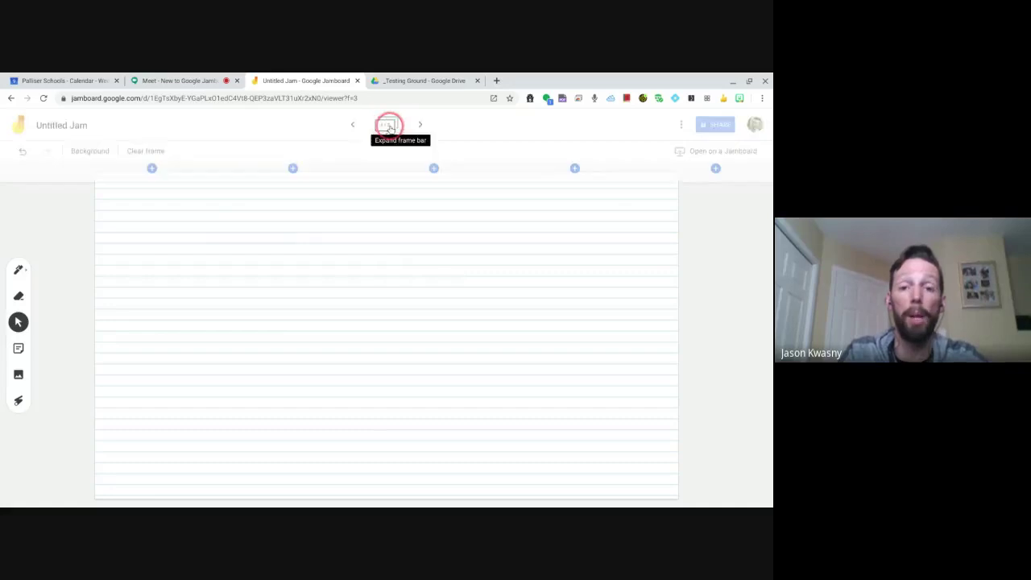
click(104, 163)
click(100, 296)
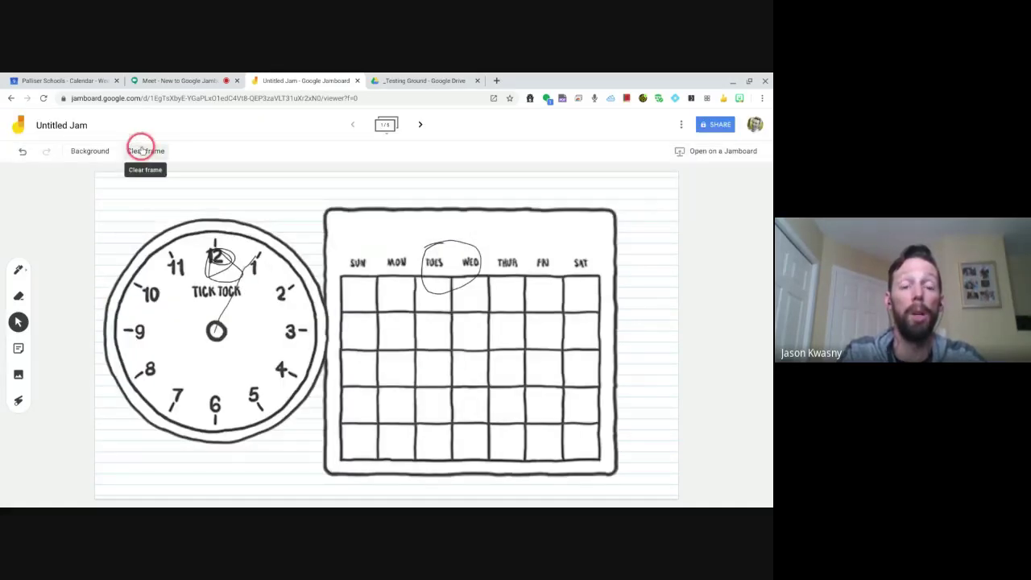
click(141, 152)
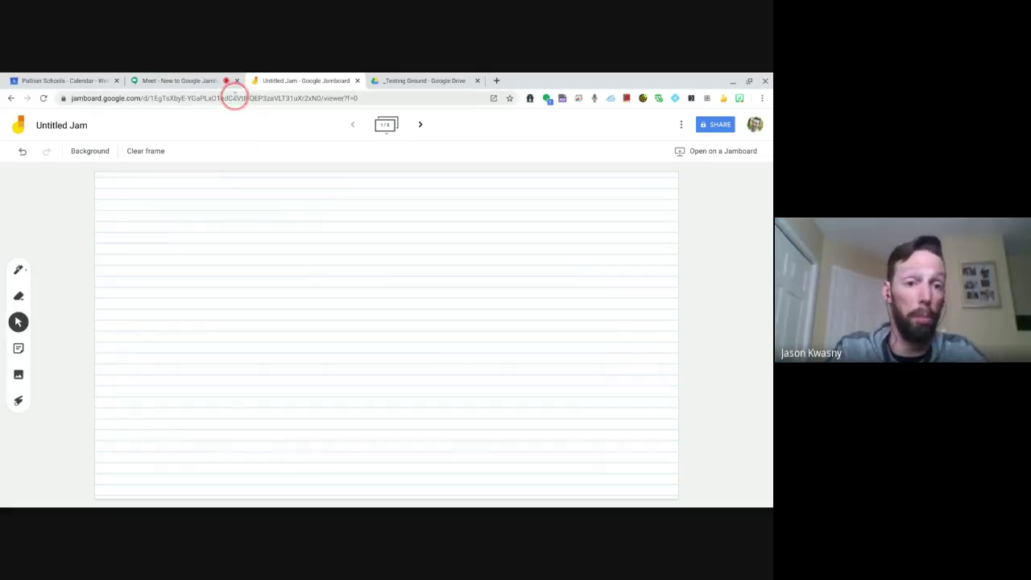
Share the jam so anyone at Palliser Schools with the link can edit, and switch to the Google Meet call
click(234, 98)
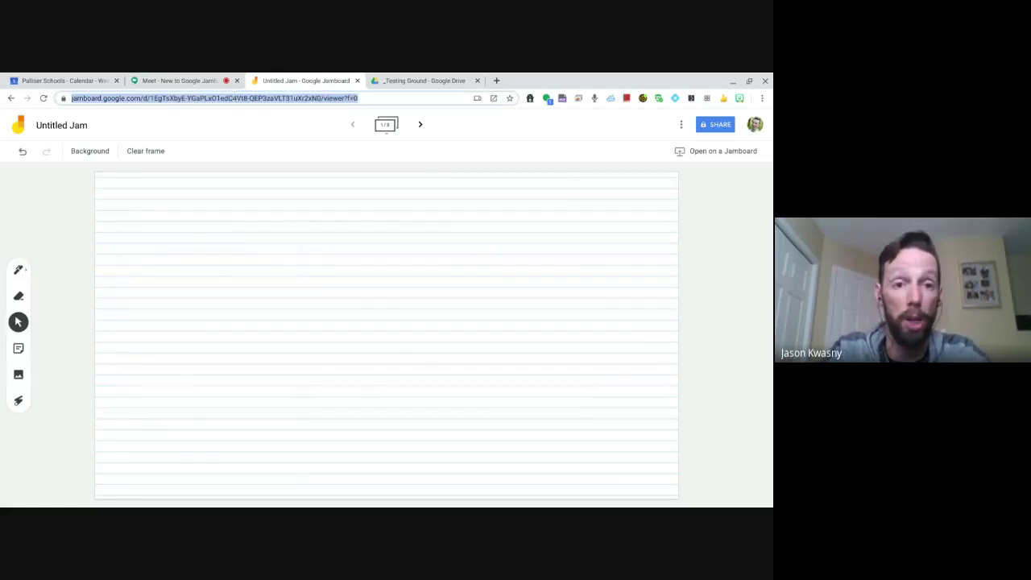
click(716, 125)
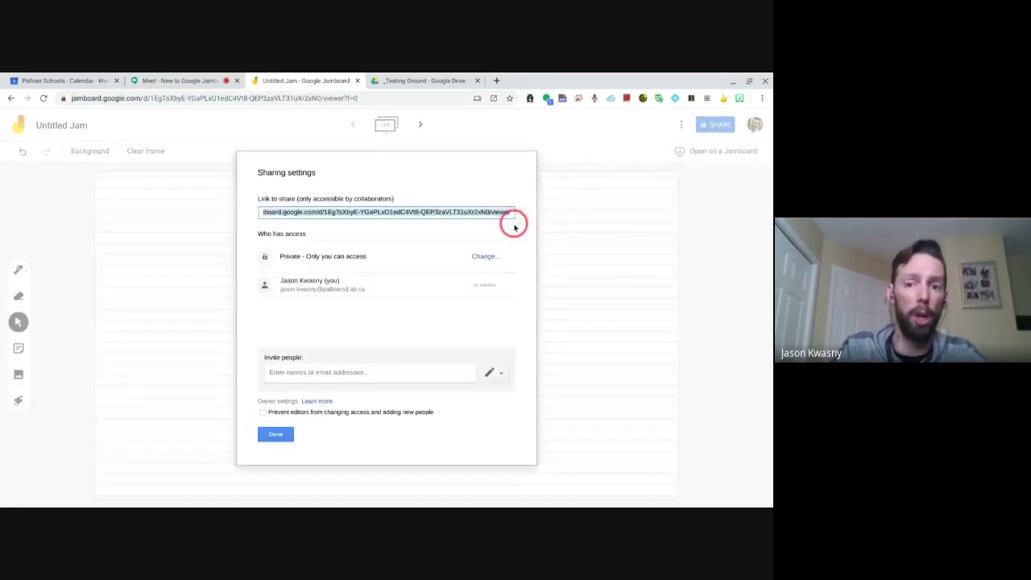
click(484, 258)
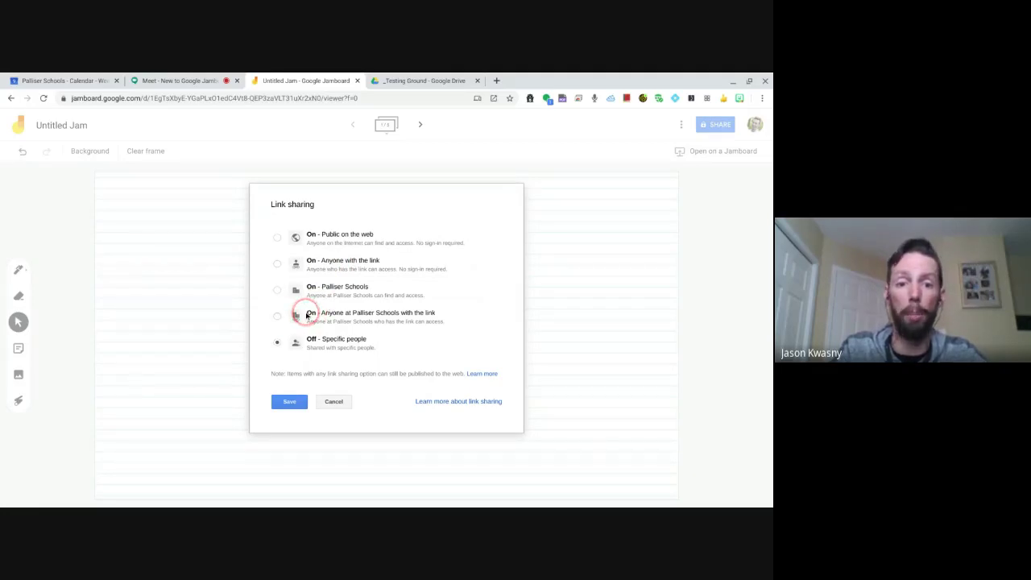
click(277, 316)
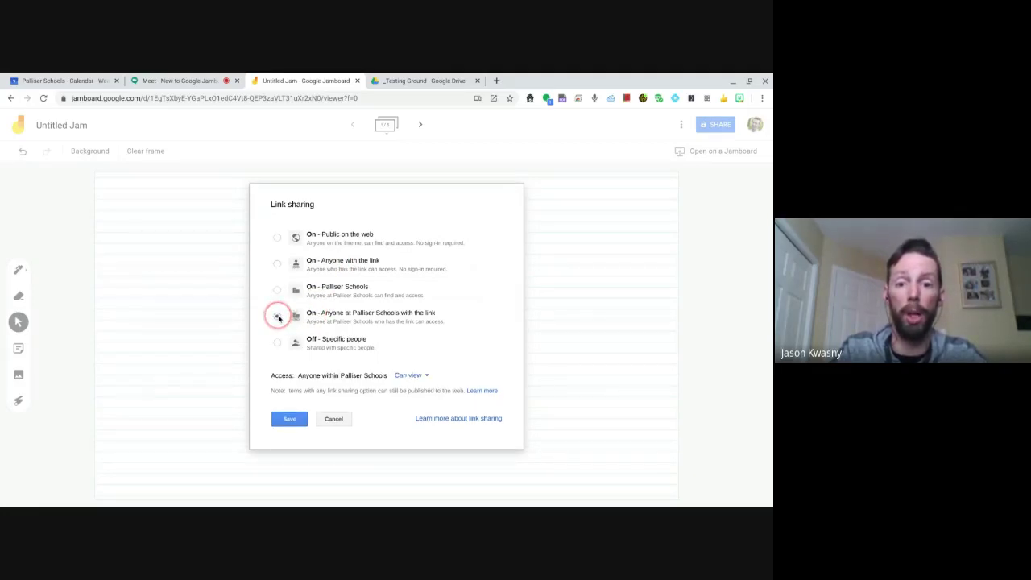
click(426, 377)
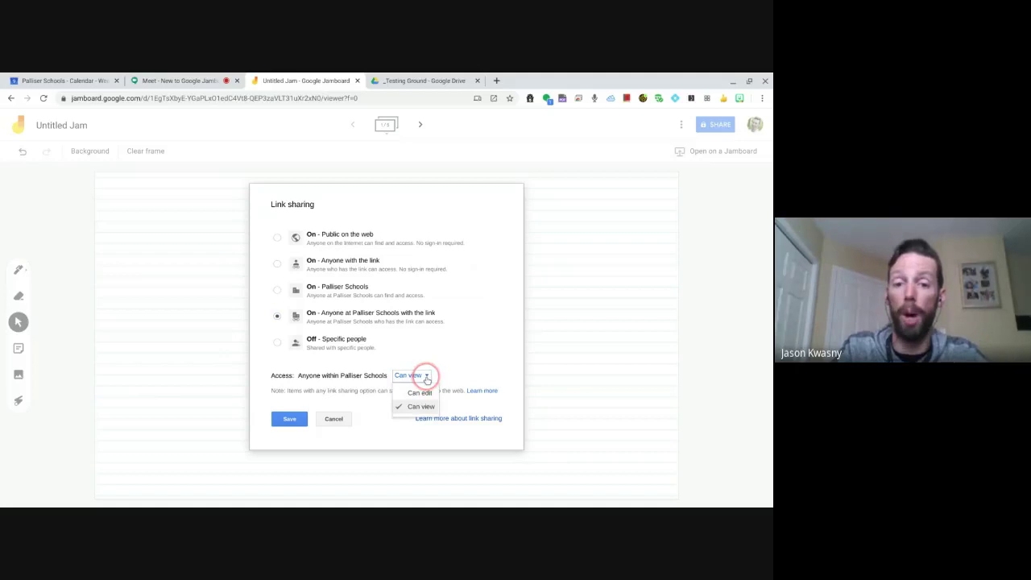
click(423, 390)
click(282, 419)
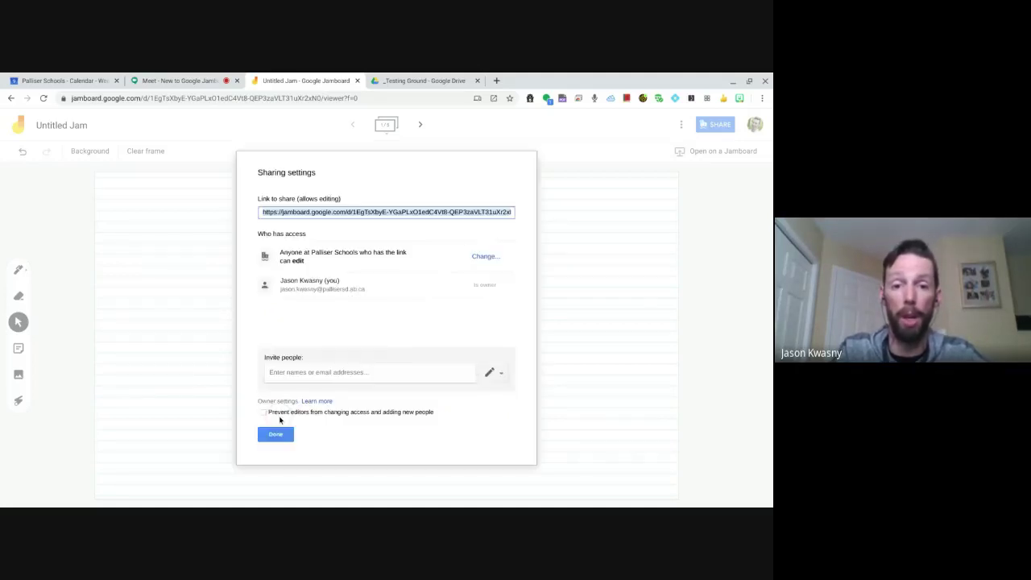
click(276, 433)
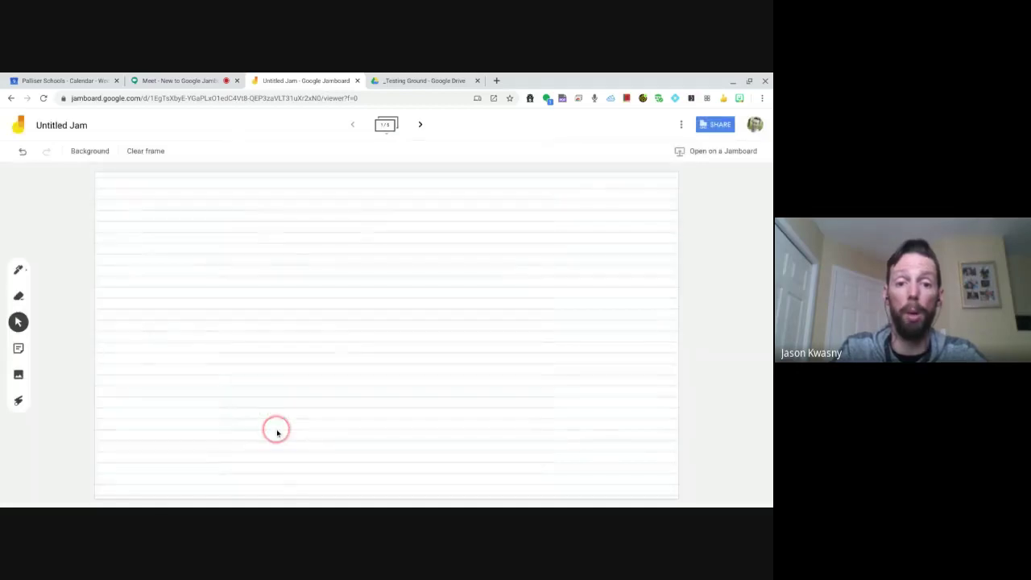
click(165, 77)
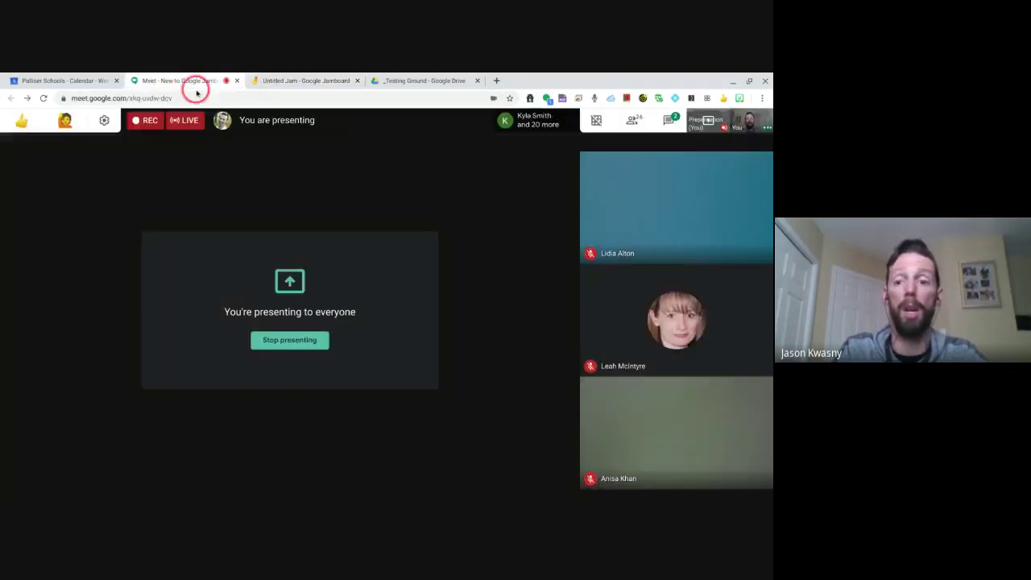
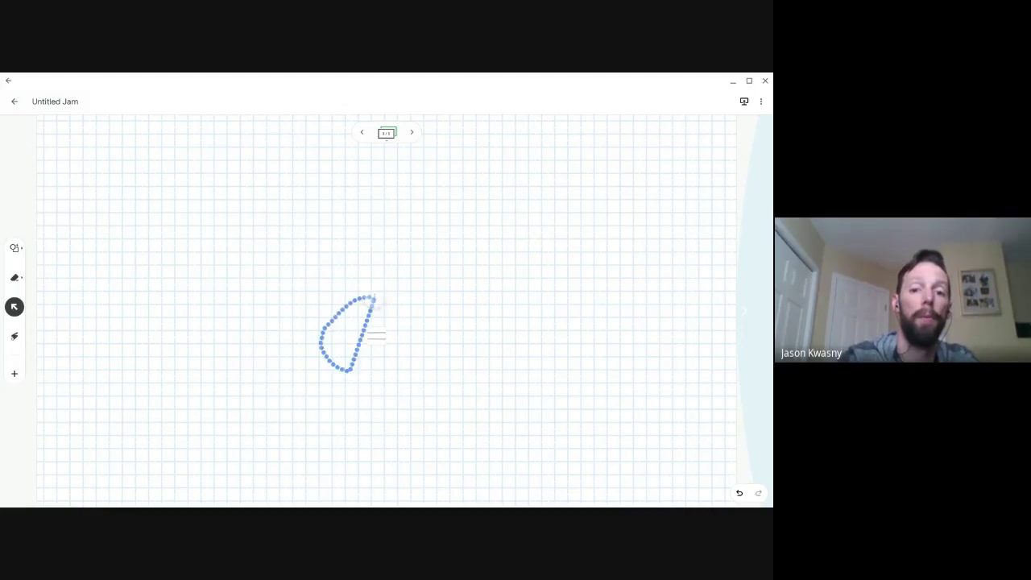
Lasso the tiny three-box template on the Jamboard app's grid frame and enlarge it to fill most of the frame's height
drag(336, 341, 394, 376)
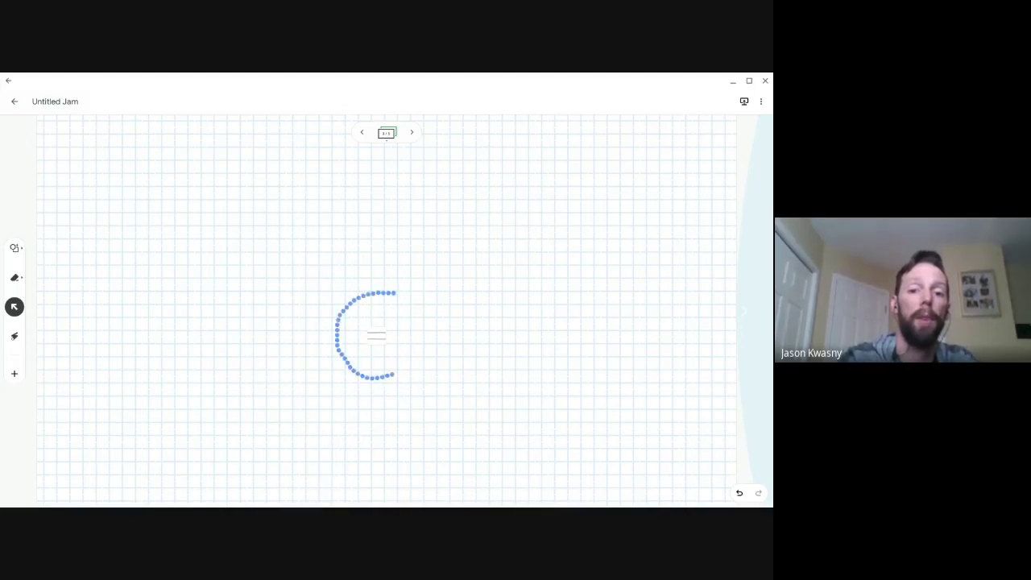
drag(408, 316, 395, 293)
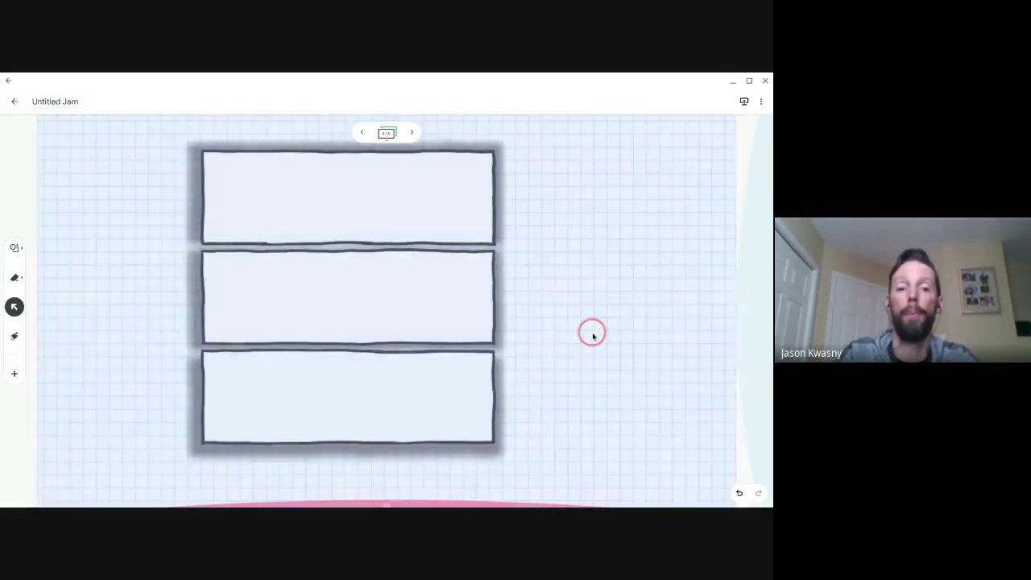
click(14, 247)
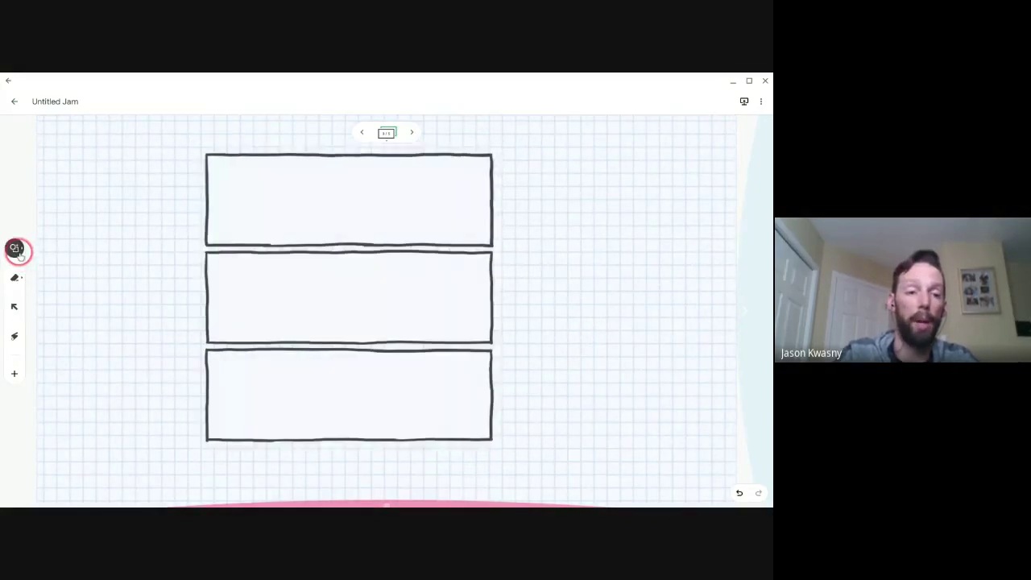
click(14, 309)
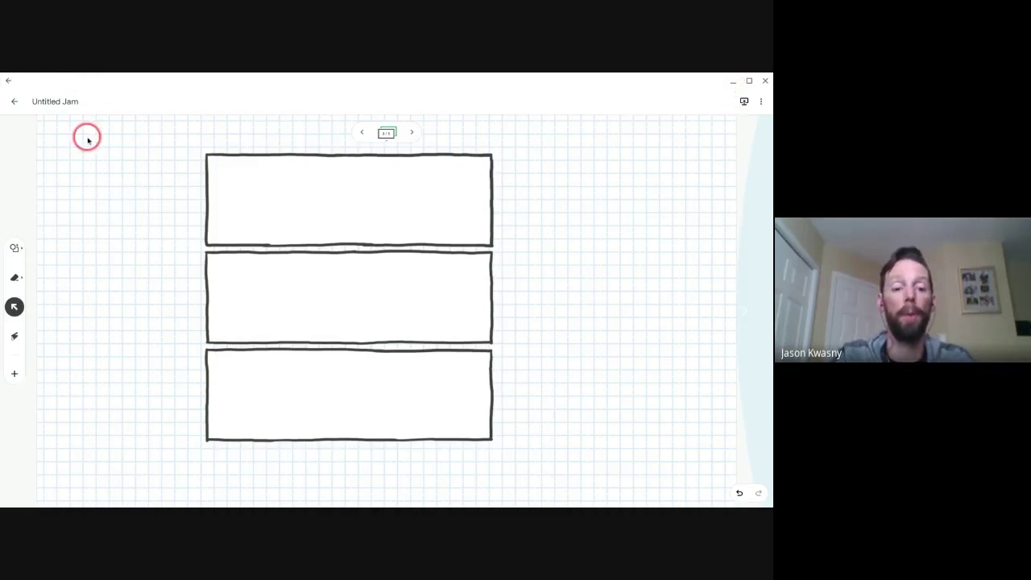
key(alt+Tab)
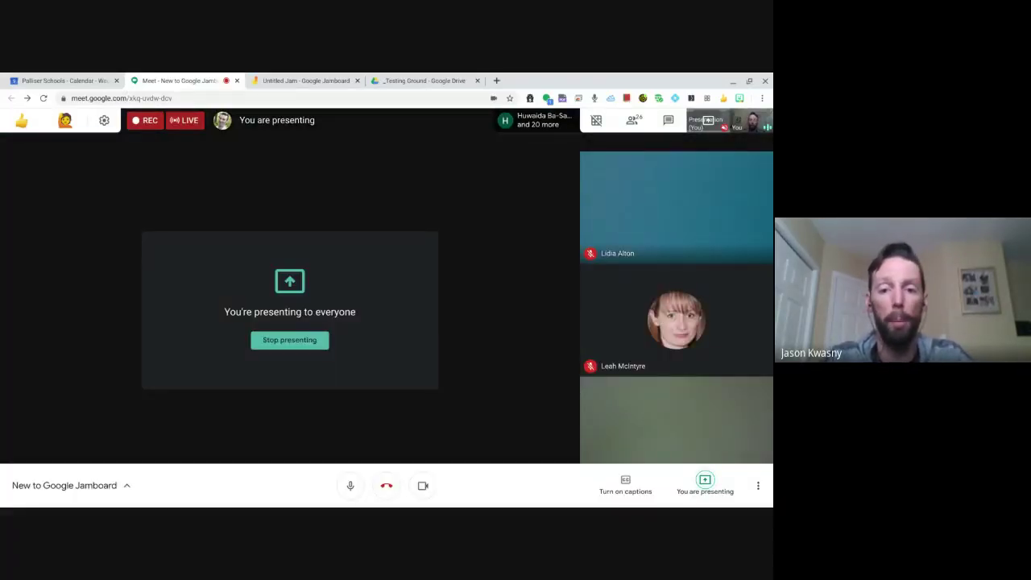
key(alt+Tab)
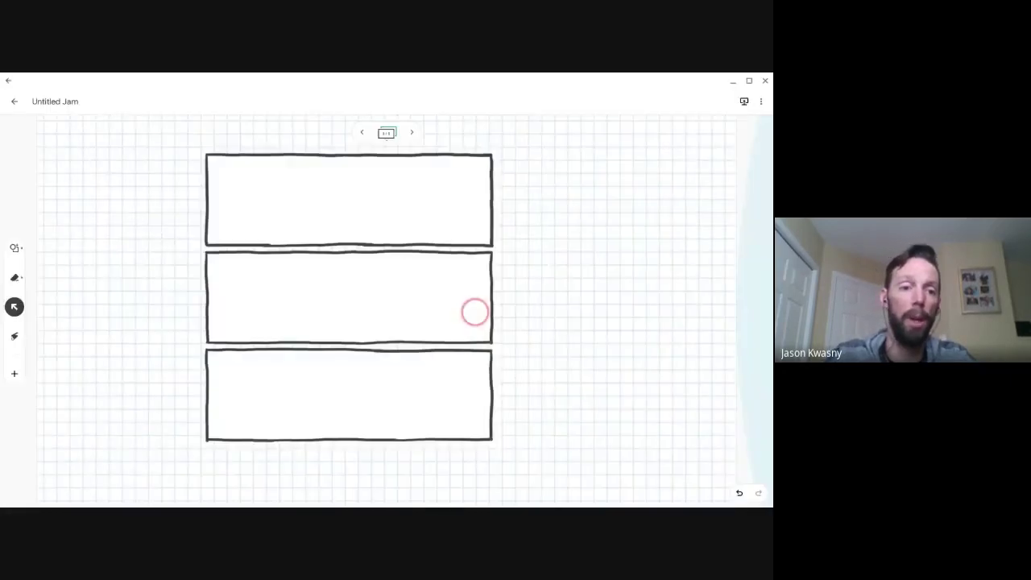
Doodle a cat face with whiskers using AutoDraw on the lined fourth frame and replace it with the suggested tiger head
click(16, 248)
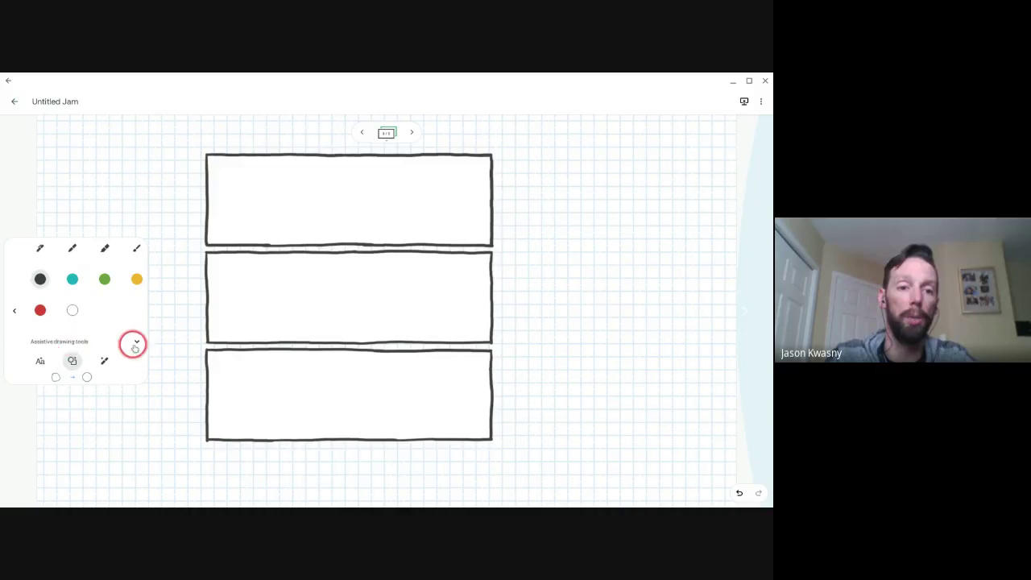
click(103, 365)
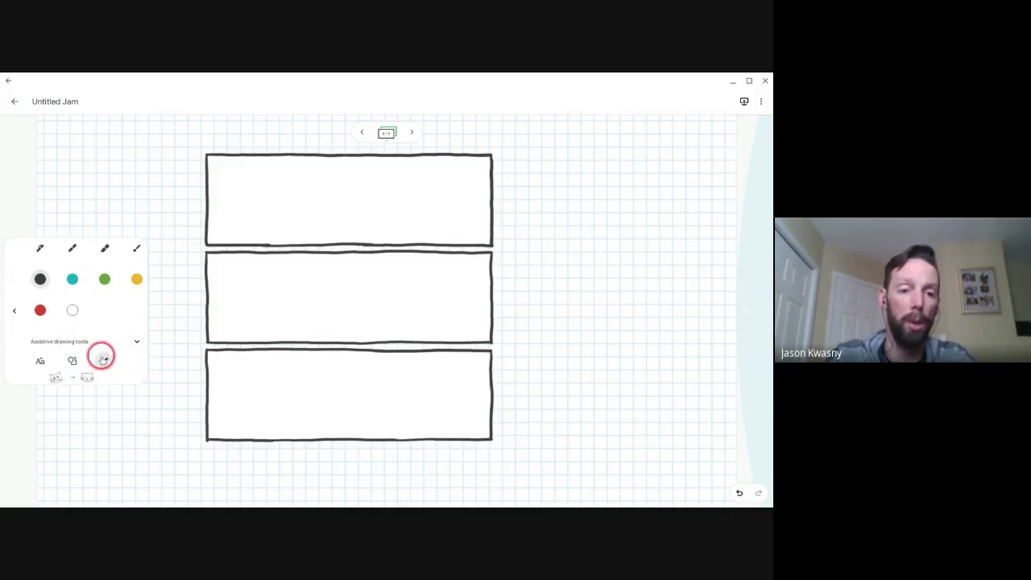
click(411, 133)
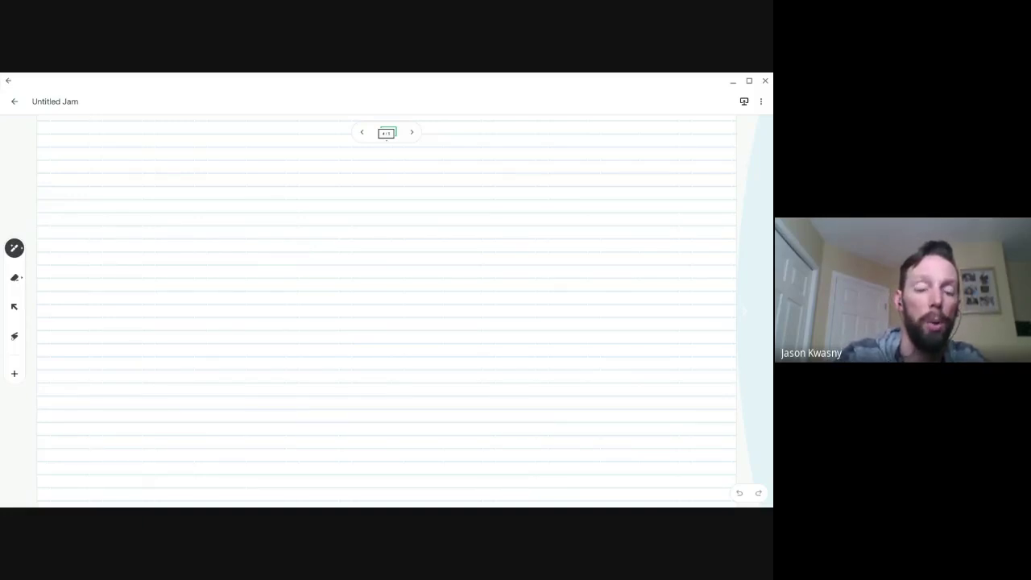
mouse_move(231, 238)
mouse_down()
mouse_move(267, 220)
mouse_move(323, 228)
mouse_up()
mouse_move(228, 251)
mouse_down()
mouse_move(218, 211)
mouse_move(241, 226)
mouse_move(323, 203)
mouse_move(336, 239)
mouse_up()
mouse_move(298, 292)
mouse_down()
mouse_move(340, 315)
mouse_move(363, 279)
mouse_up()
mouse_move(219, 277)
mouse_down()
mouse_move(266, 295)
mouse_move(209, 315)
mouse_up()
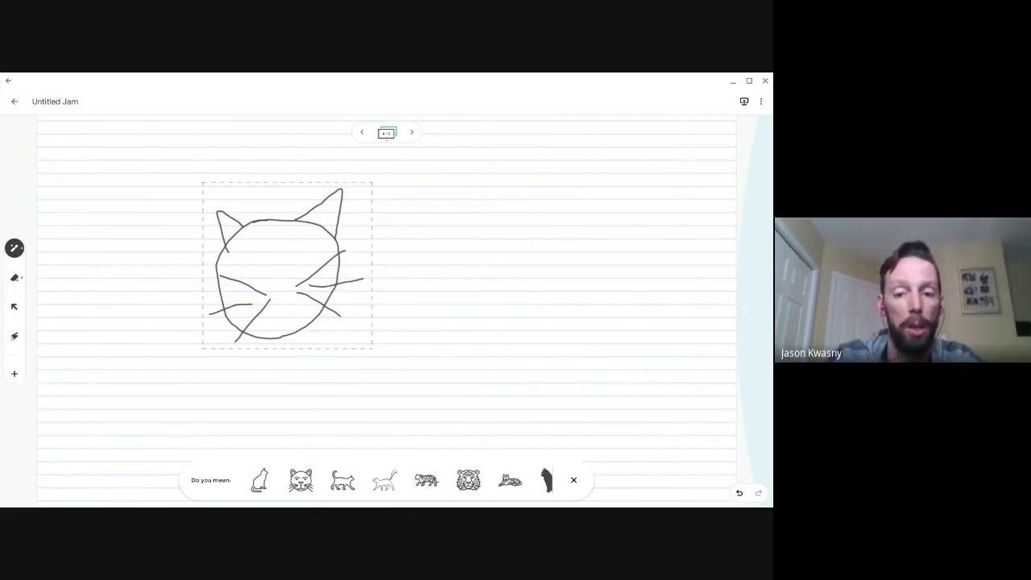
click(468, 480)
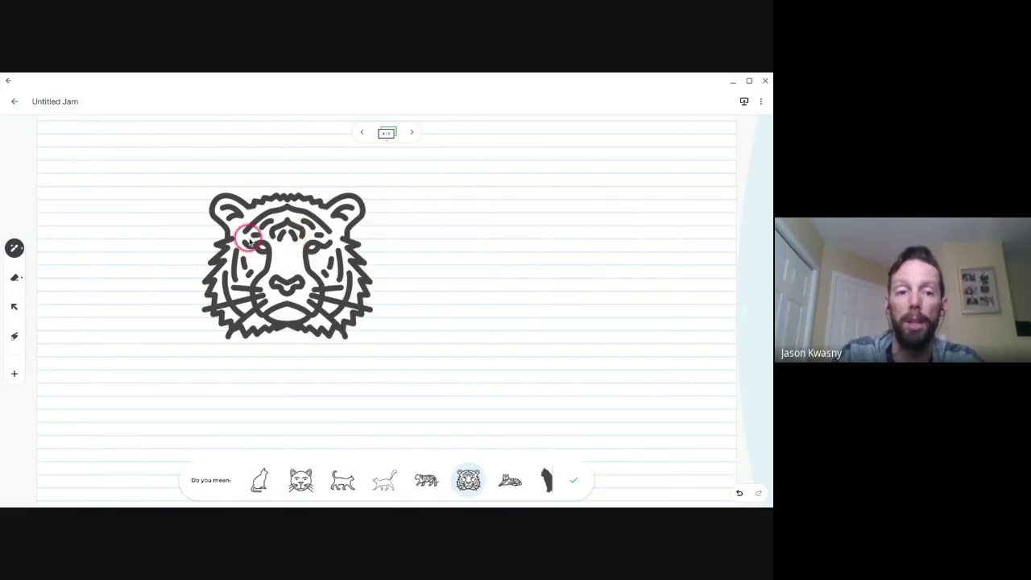
Move the tiger head toward the left side of the frame and deselect it
click(14, 307)
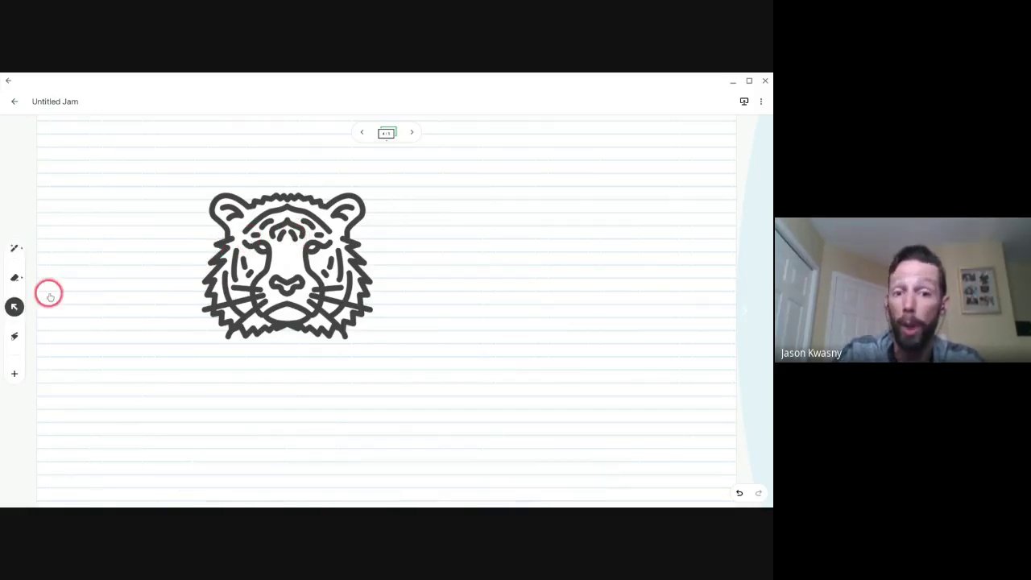
drag(288, 269, 228, 274)
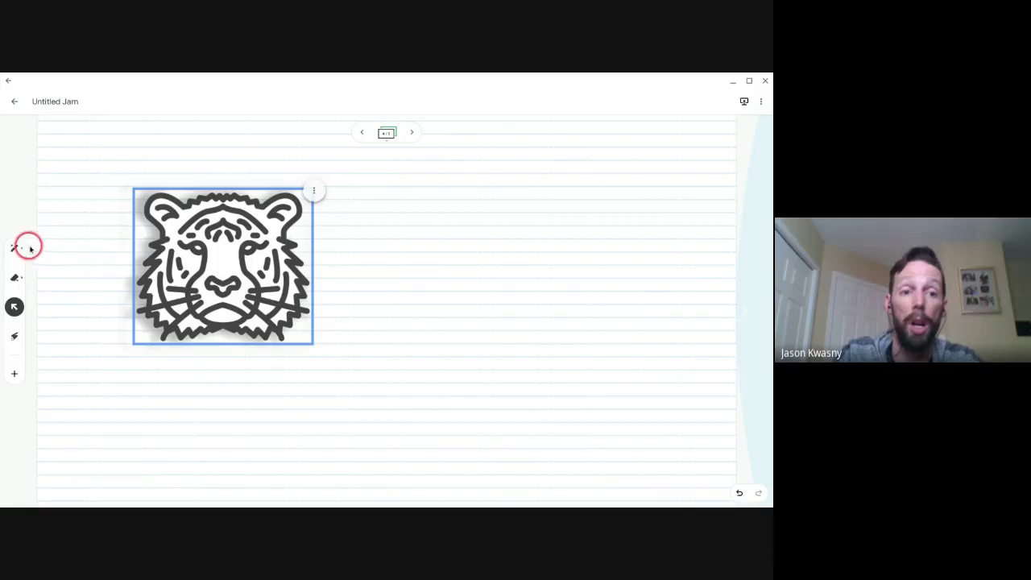
click(406, 266)
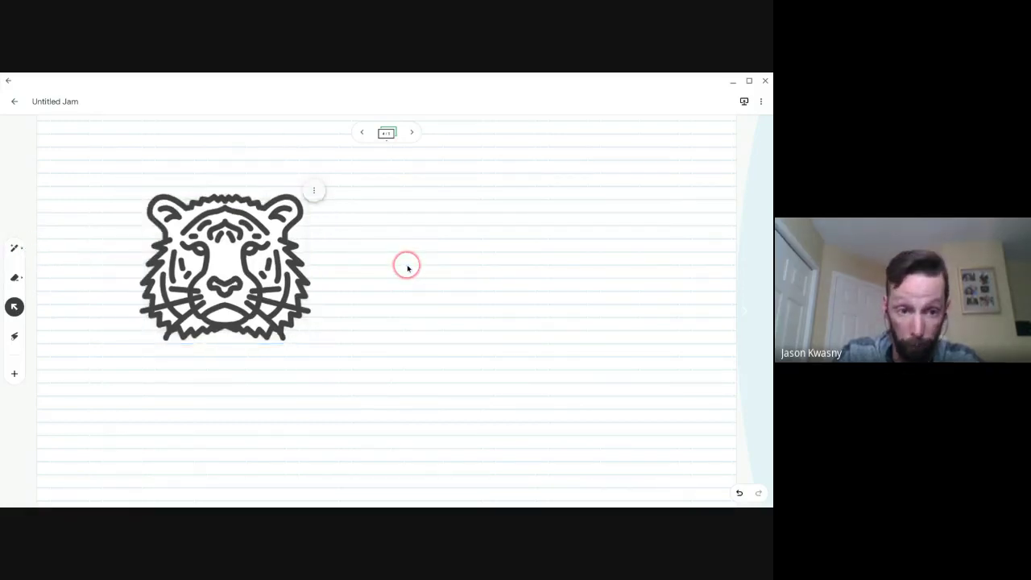
Doodle a green tower with flared legs, a boxed top and cross-bracing beside the tiger head using AutoDraw
click(15, 250)
click(14, 253)
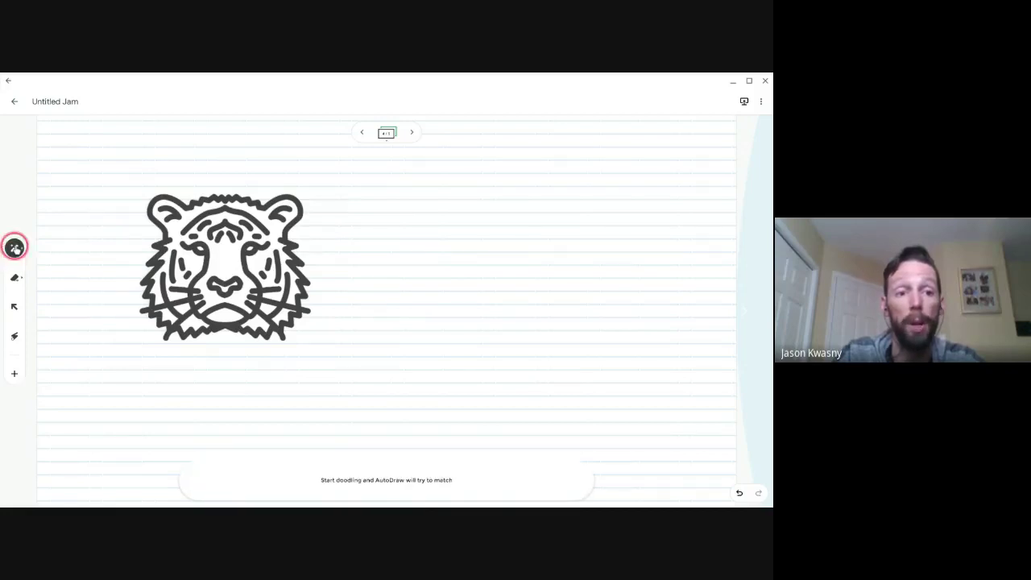
click(105, 278)
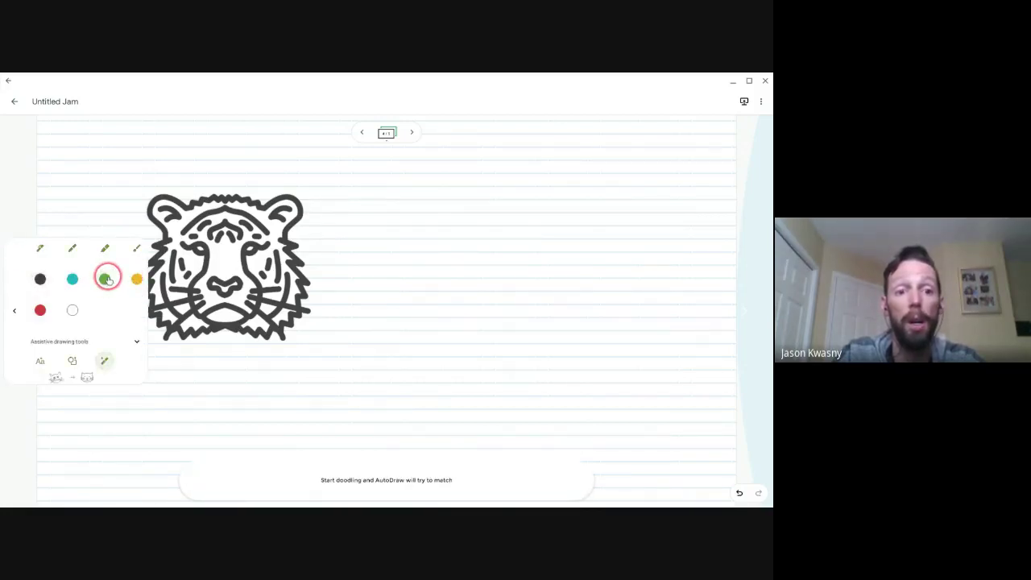
click(476, 287)
drag(404, 353, 476, 195)
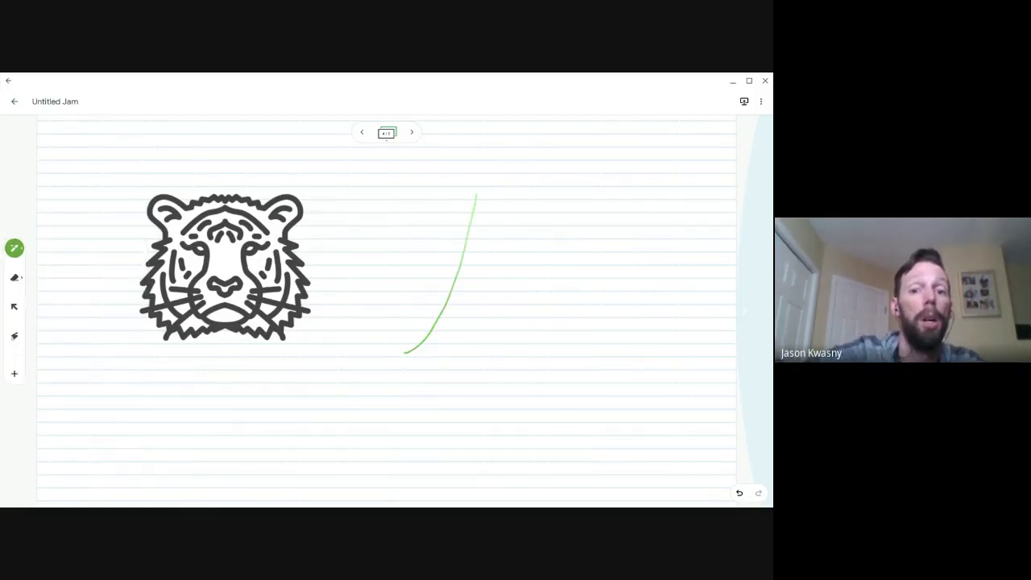
drag(518, 160, 564, 366)
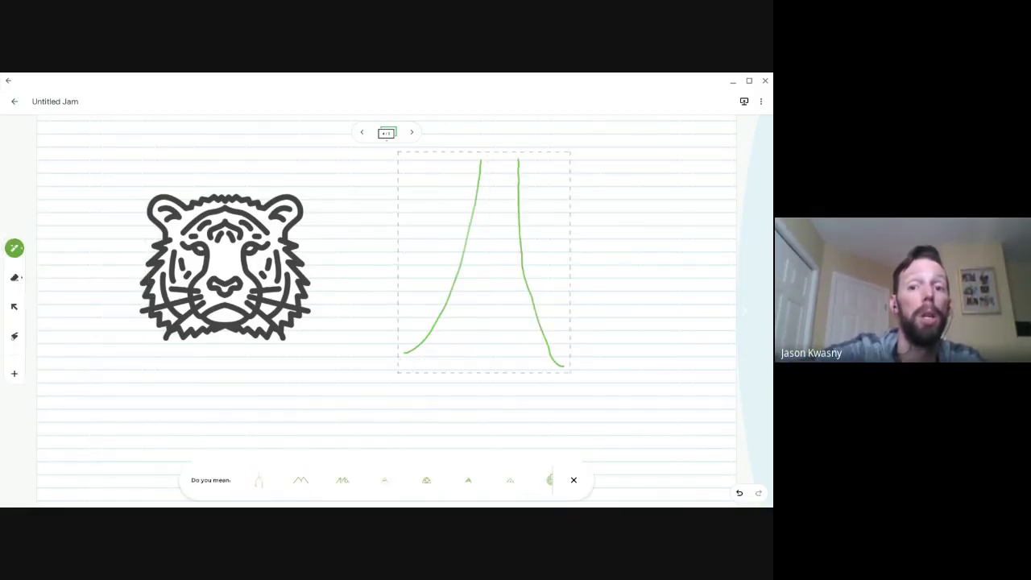
mouse_move(458, 153)
mouse_down()
mouse_move(543, 156)
mouse_move(457, 150)
mouse_up()
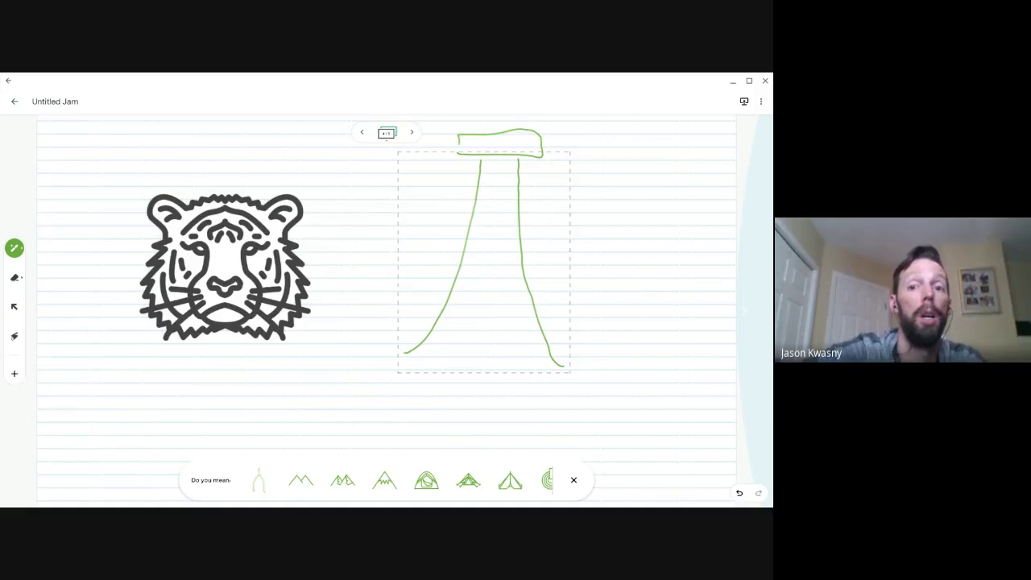
drag(476, 191, 534, 223)
mouse_move(524, 182)
mouse_down()
mouse_move(471, 240)
mouse_move(530, 288)
mouse_up()
drag(534, 246, 455, 301)
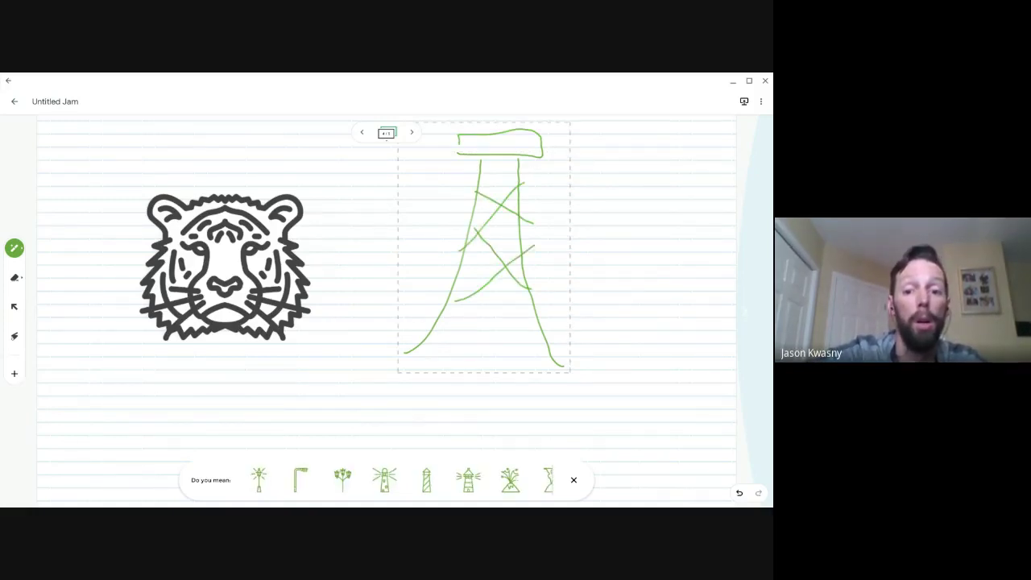
Replace the tower doodle with the suggested lighthouse with a peaked roof and light beams, and accept it
click(468, 480)
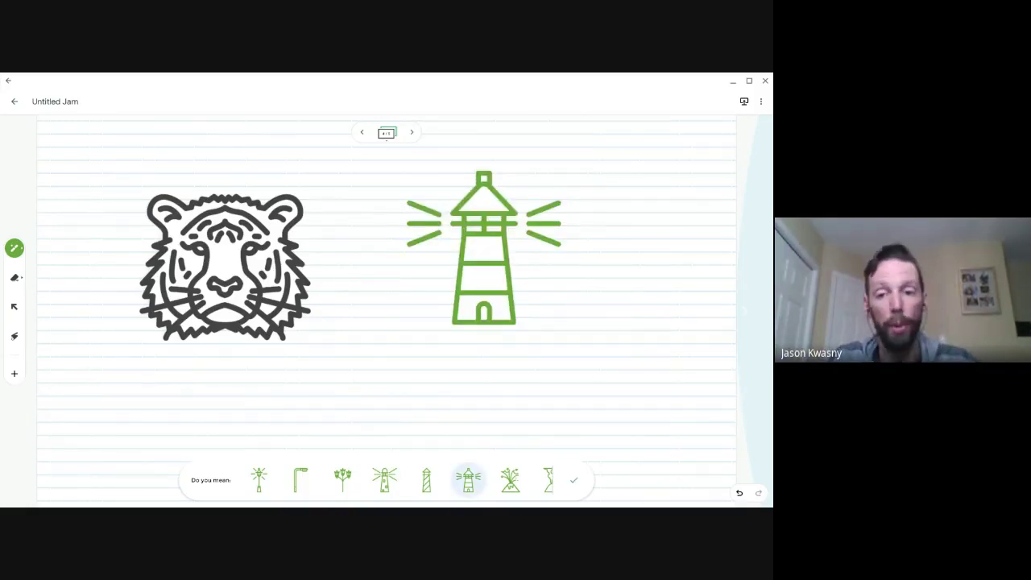
click(629, 203)
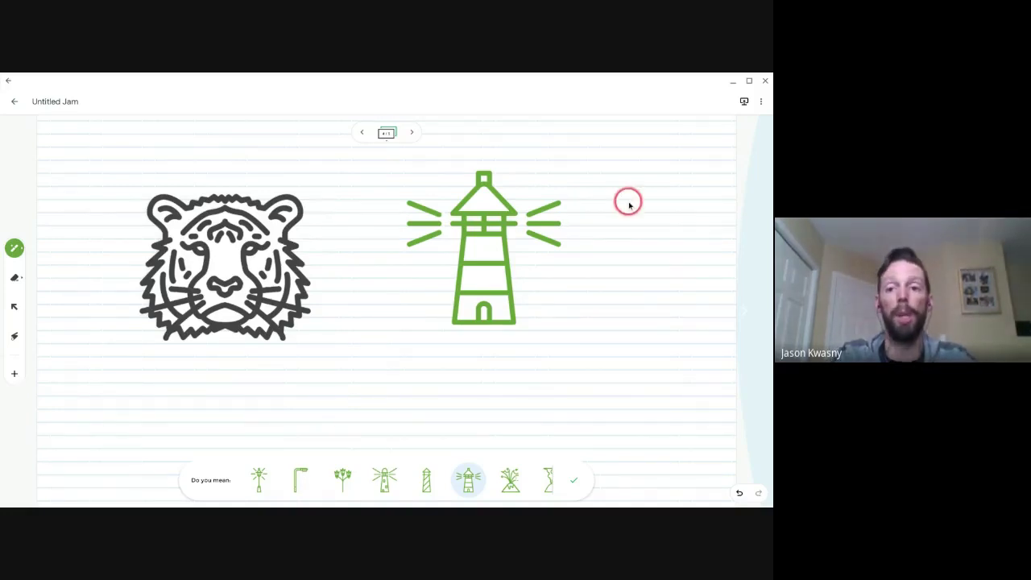
click(14, 306)
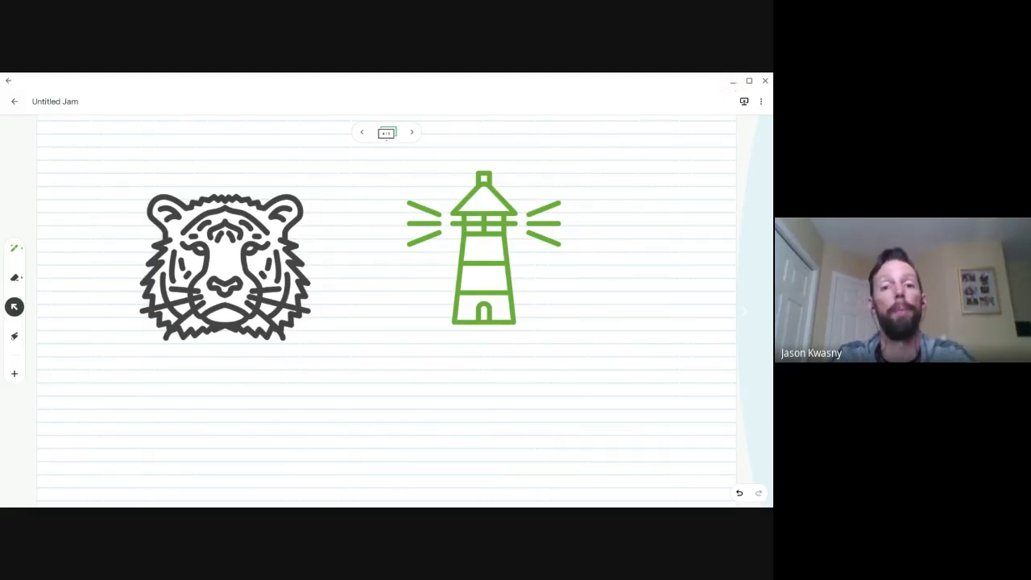
Minimize the Jamboard app window and stop presenting the screen in the call
click(734, 81)
click(290, 341)
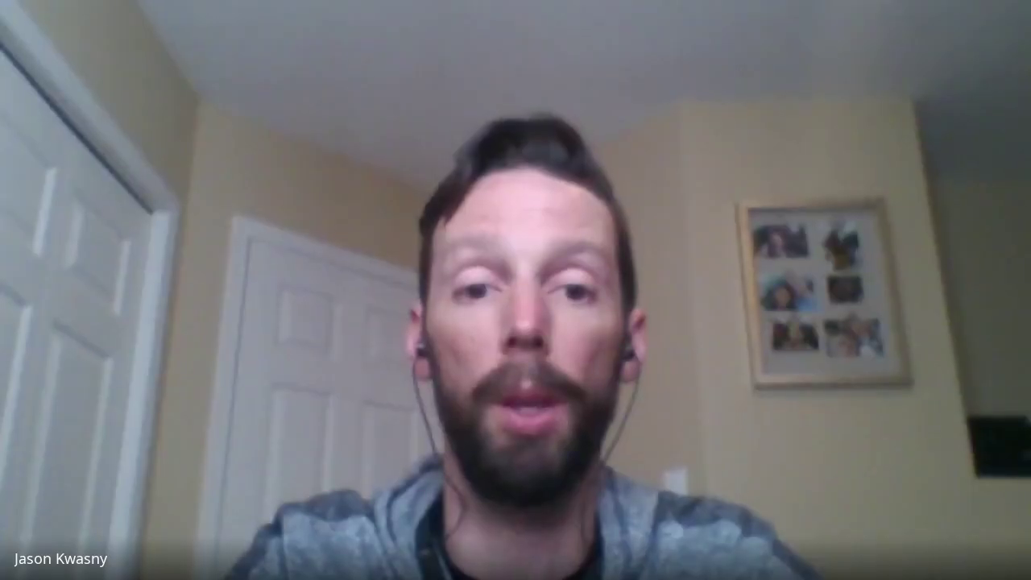